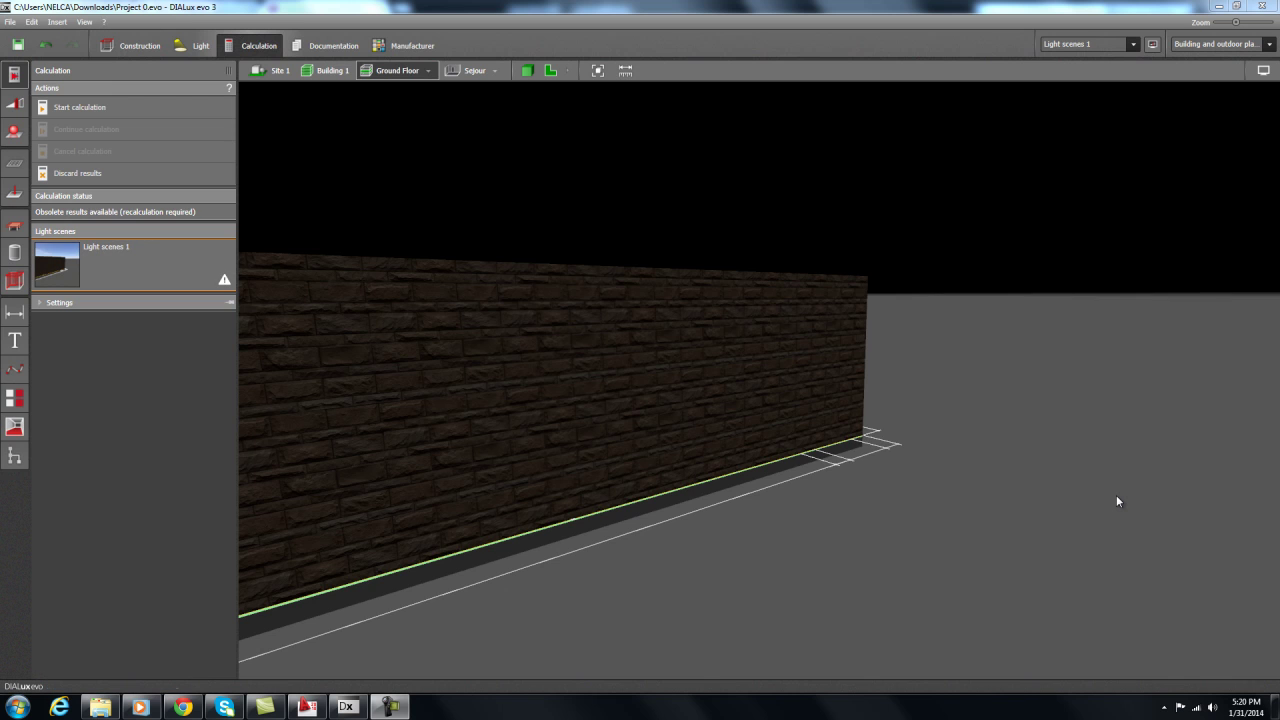
Display the whole of Site 1 in 3D and open the project overview tree.
click(597, 71)
click(272, 70)
middle_drag(425, 167, 557, 274)
click(14, 456)
middle_drag(333, 335, 778, 352)
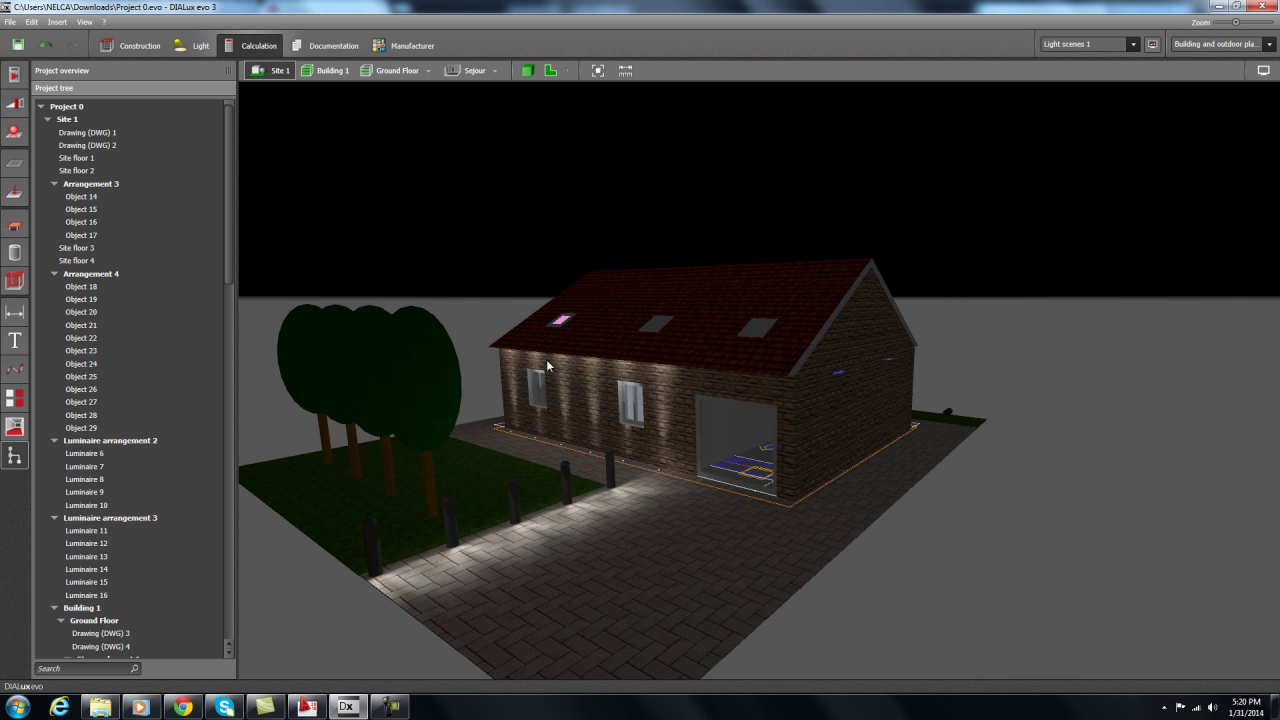
Delete the 2nd Floor of Building 1 from the project, accepting that the calculation results become invalid.
mouse_move(229, 270)
mouse_down()
mouse_move(236, 371)
mouse_move(234, 263)
mouse_up()
click(82, 367)
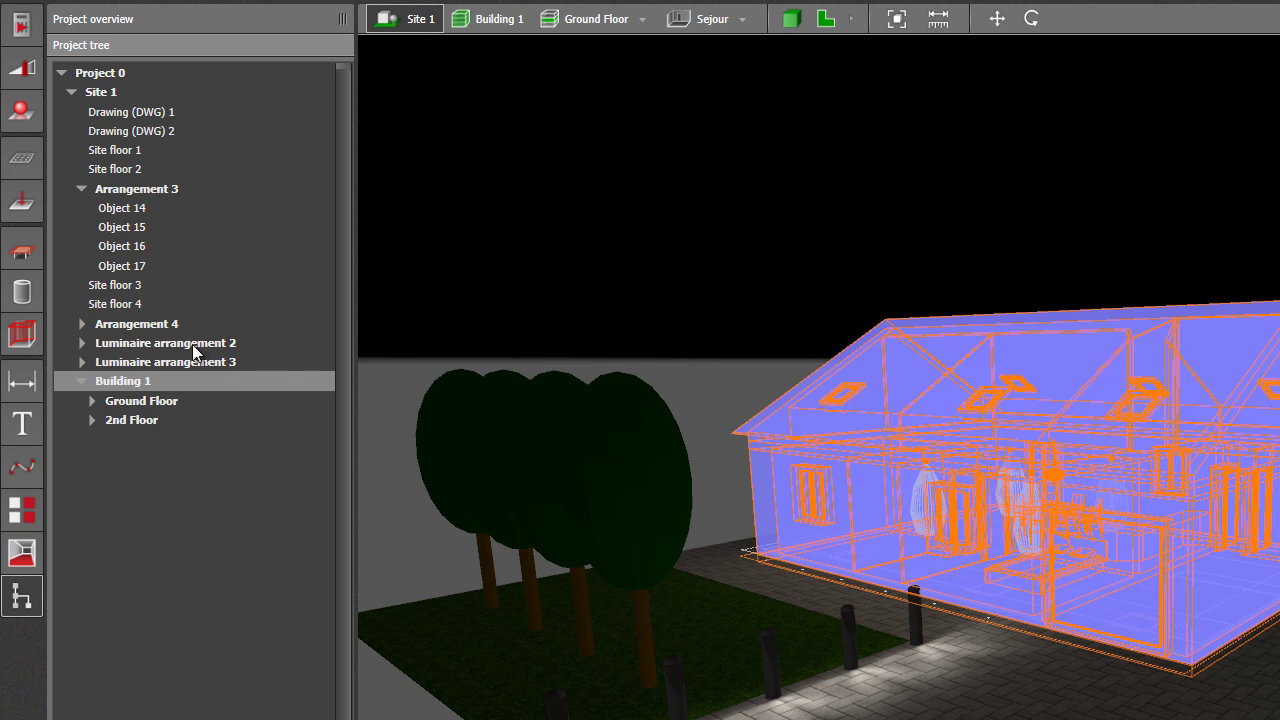
click(140, 405)
click(142, 420)
click(144, 402)
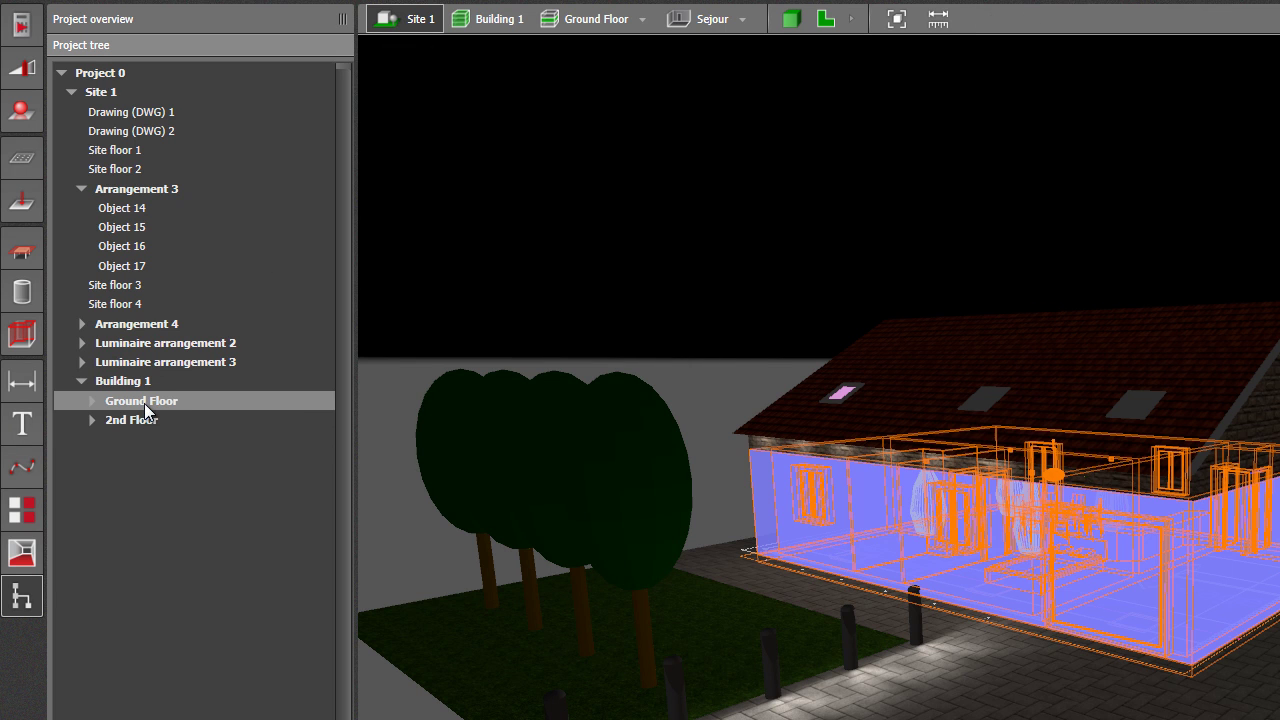
click(145, 421)
right_click(143, 421)
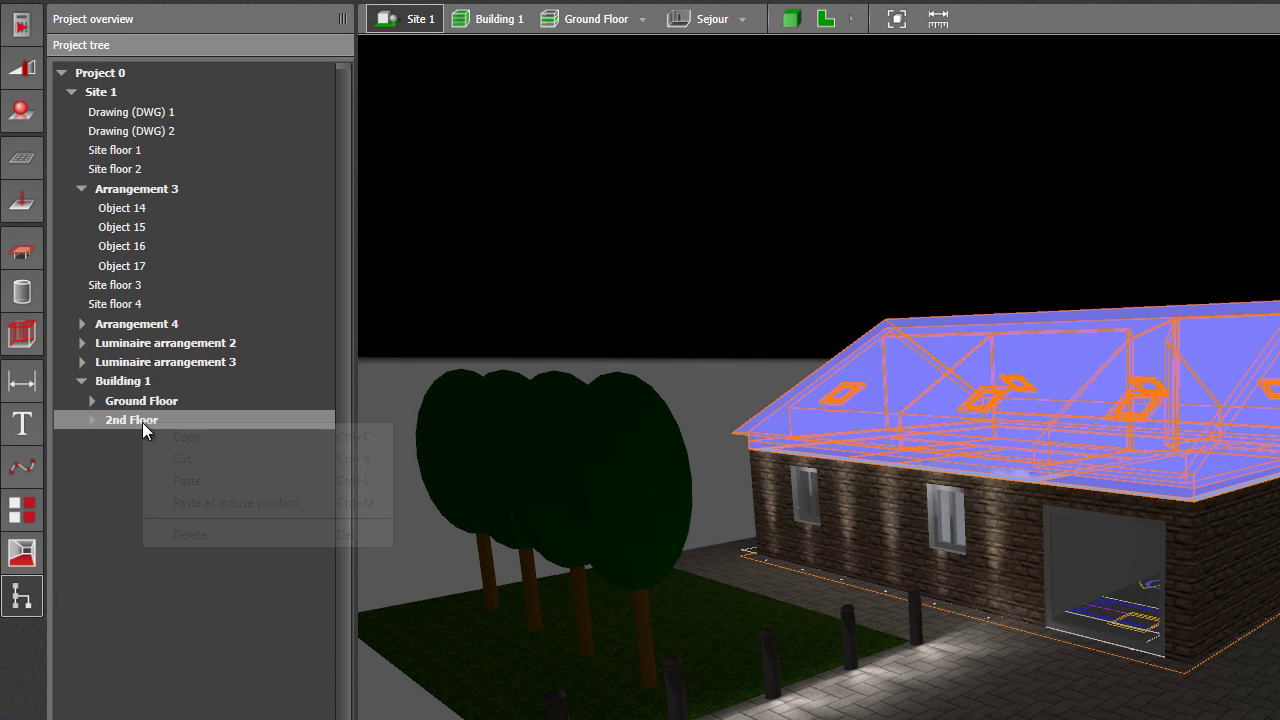
click(183, 535)
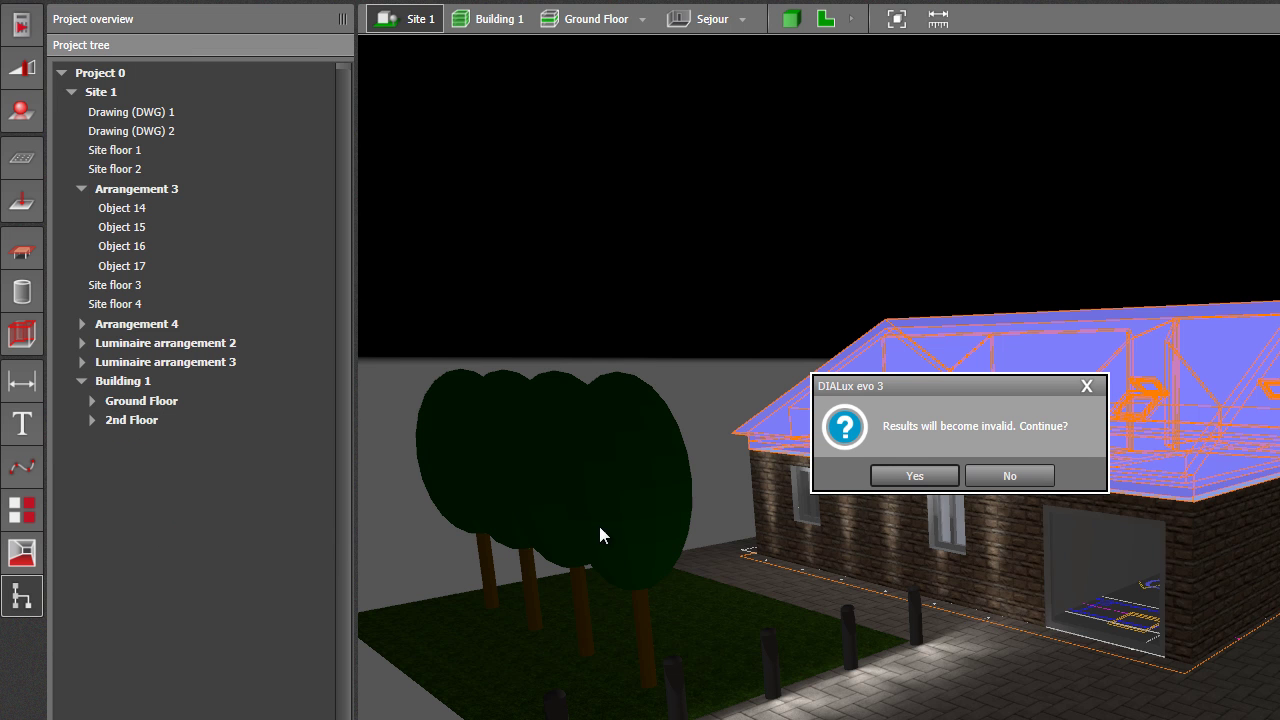
click(895, 474)
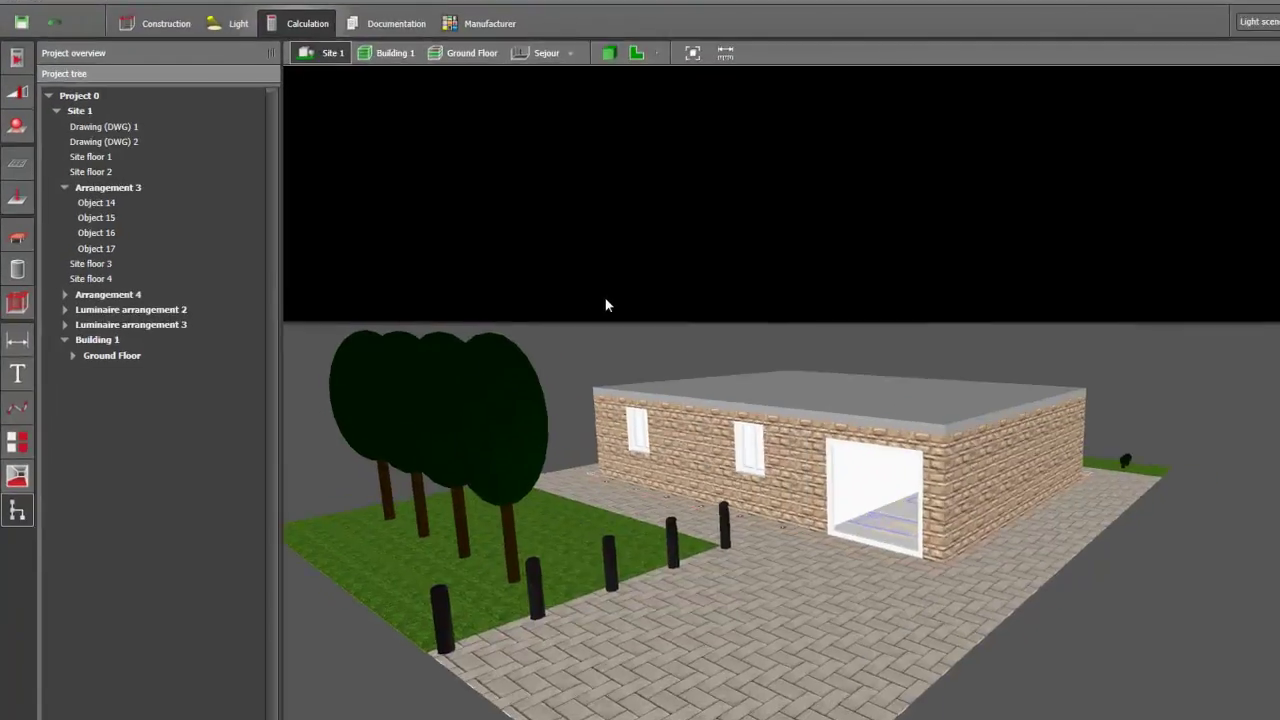
Remove the loaded drawing maison 2F.dwg from the project's construction drawings, including all its uses.
right_drag(513, 279, 675, 299)
drag(1013, 375, 594, 357)
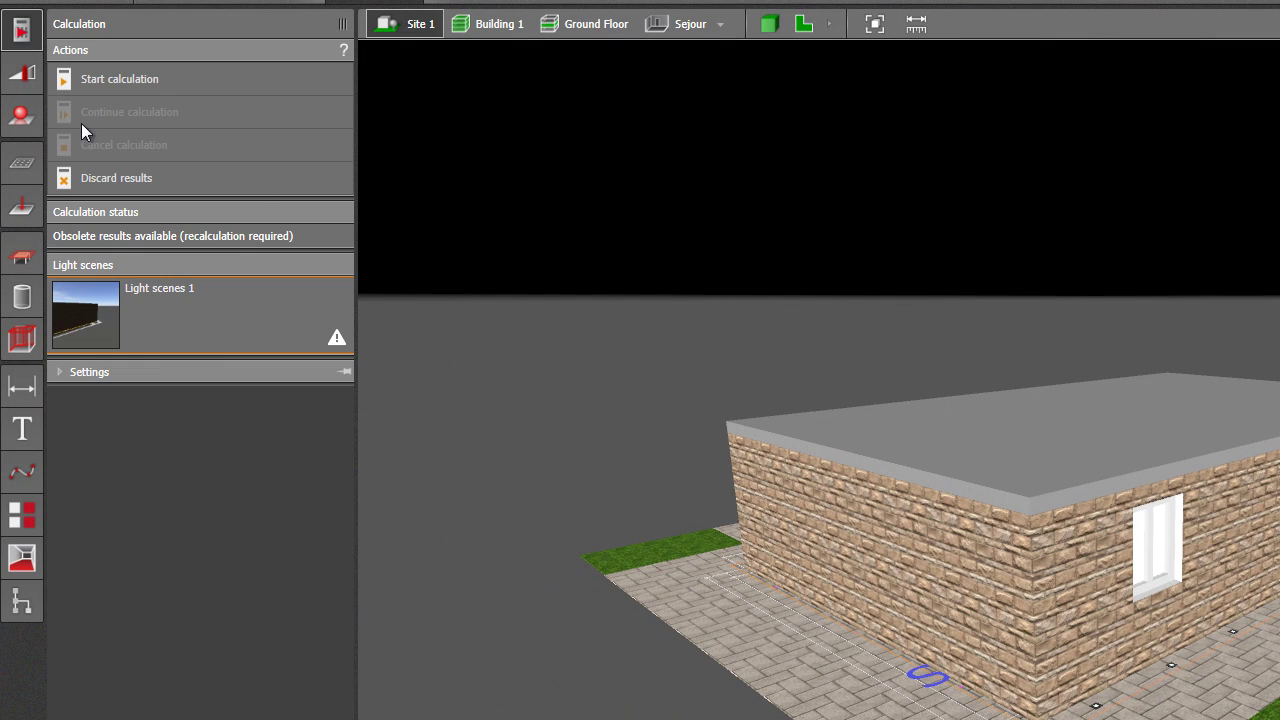
click(211, 3)
drag(434, 176, 504, 230)
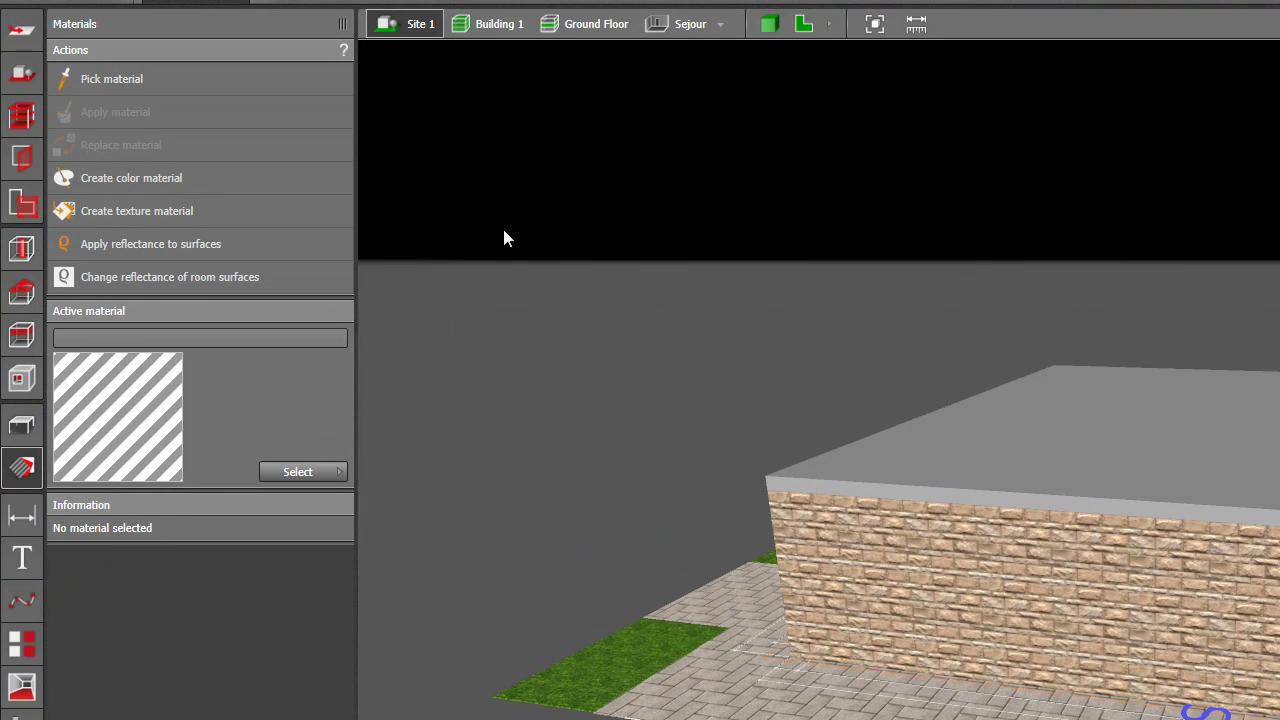
click(22, 30)
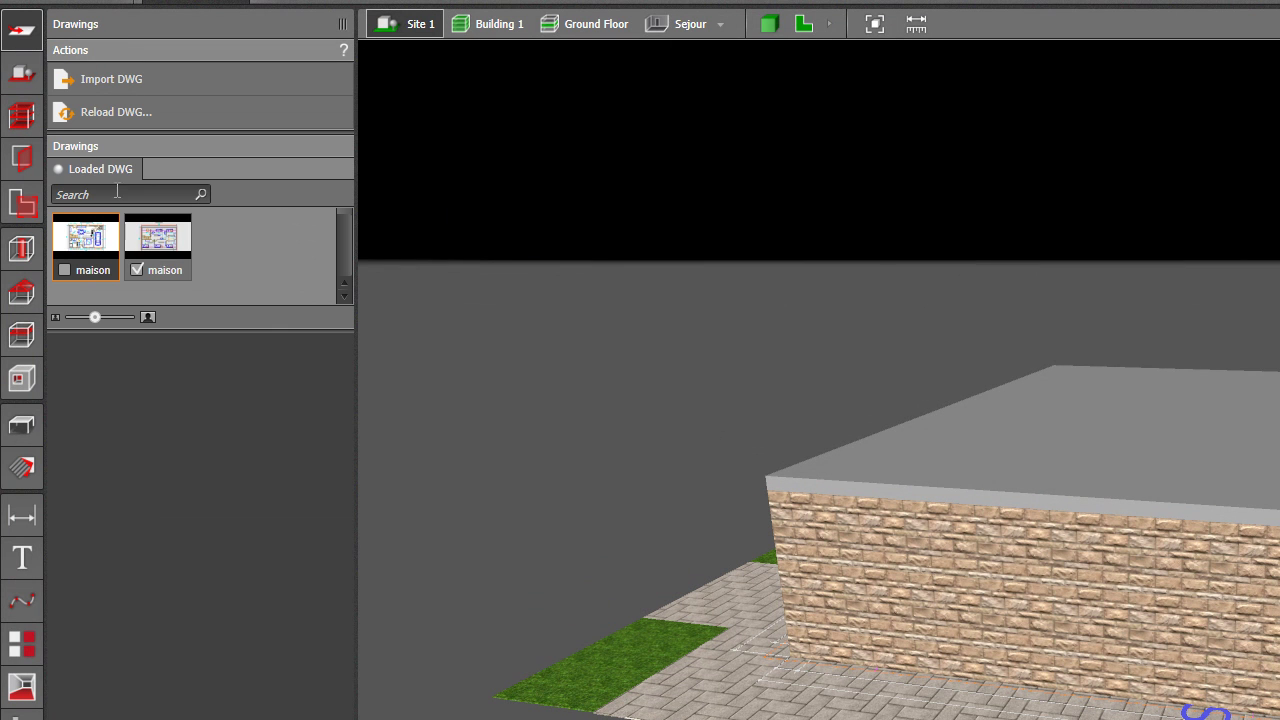
click(165, 250)
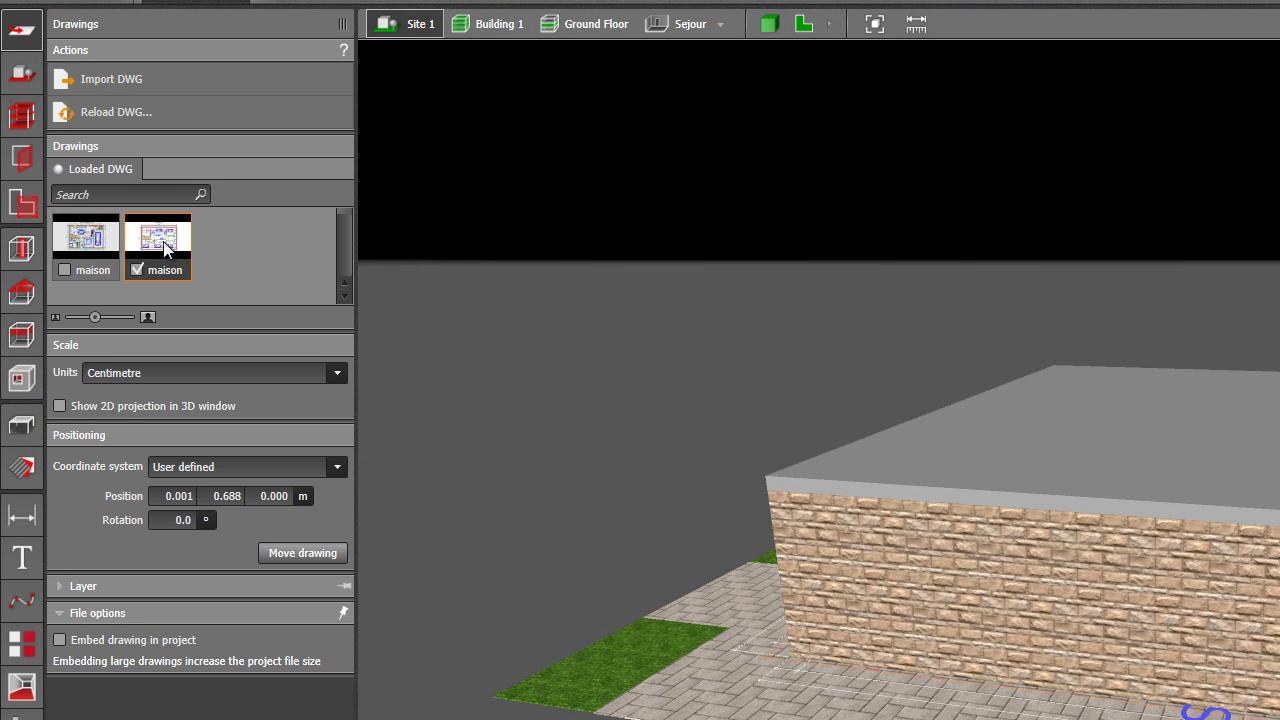
right_click(165, 250)
click(200, 326)
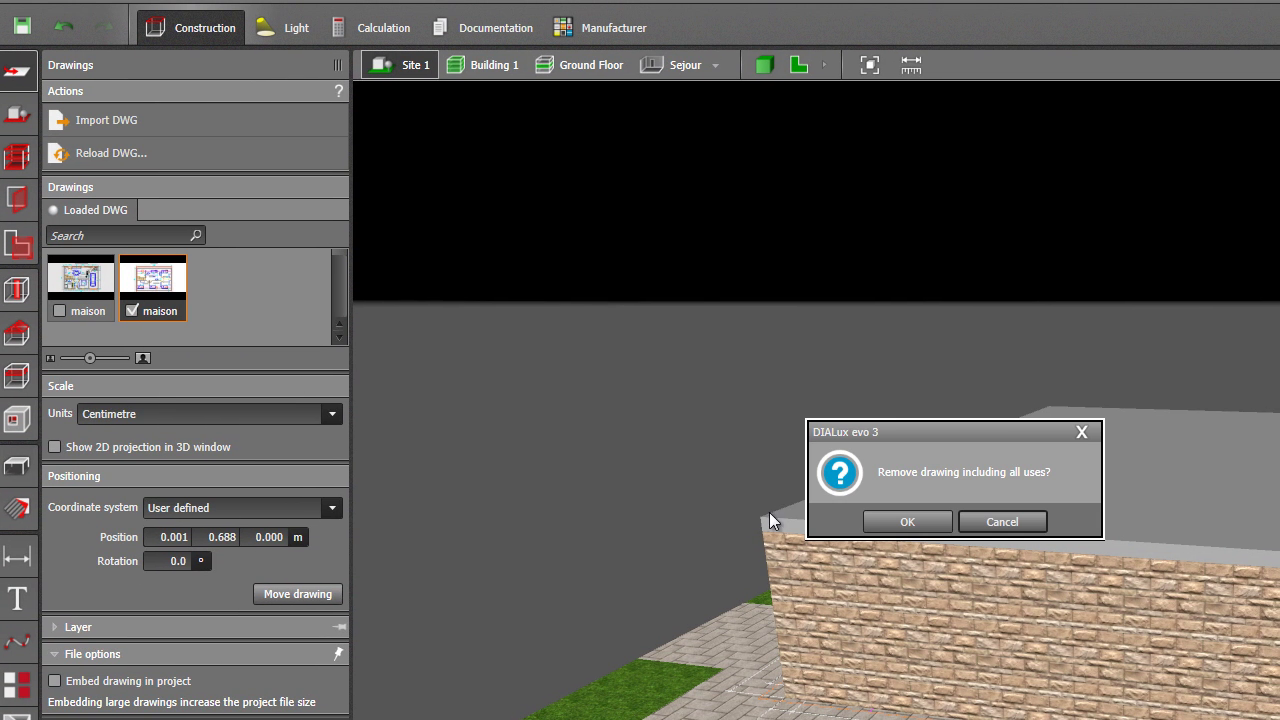
click(905, 521)
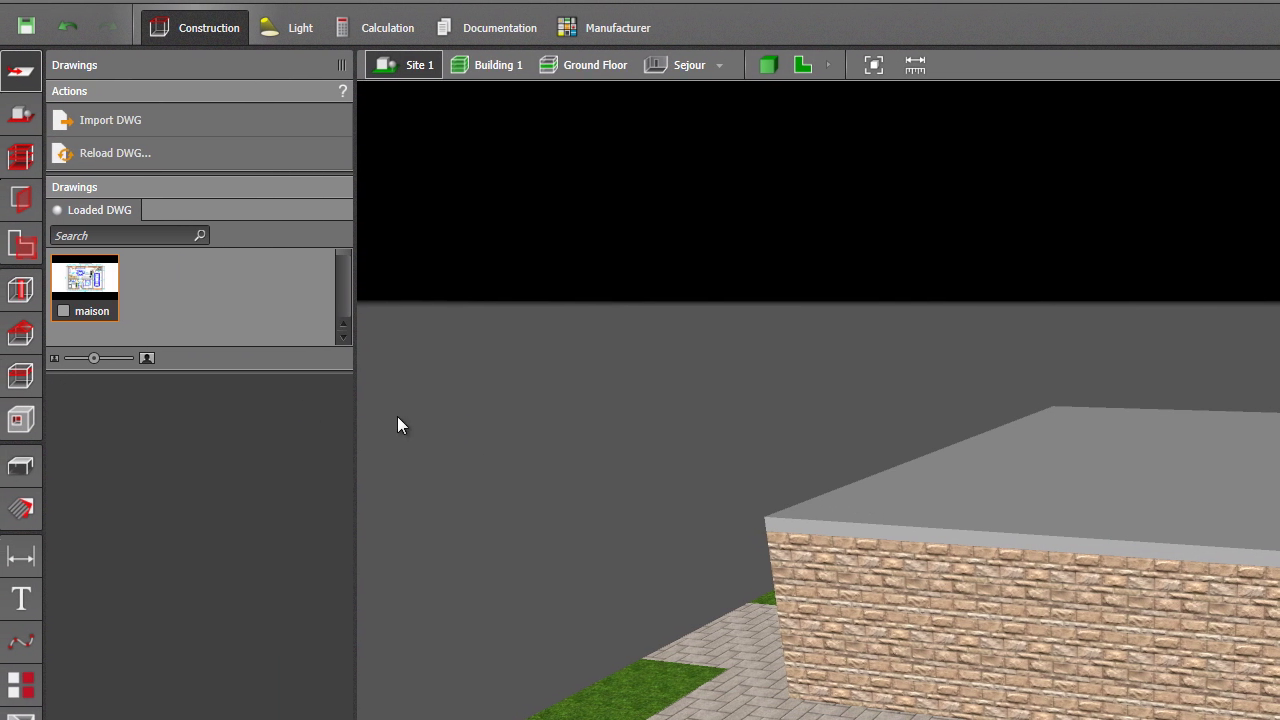
Examine the remaining single-storey house on Site 1 in the floor plan and in 3D.
drag(713, 429, 669, 429)
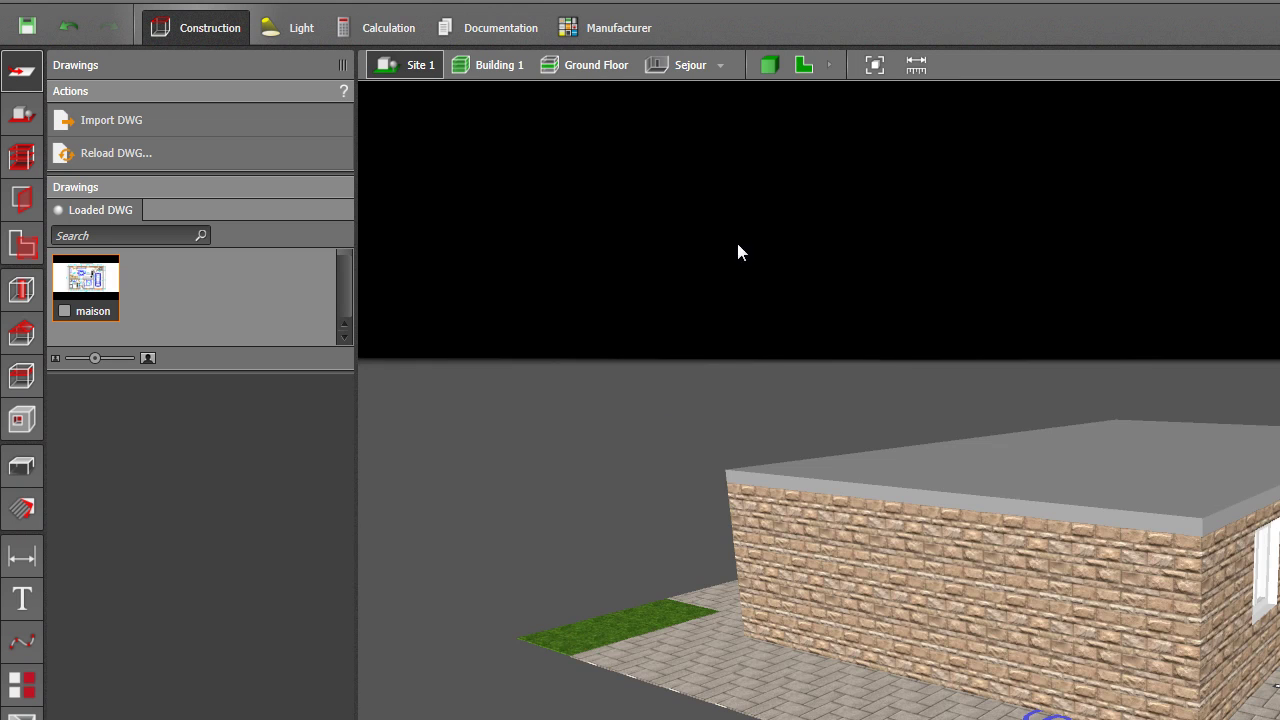
click(802, 68)
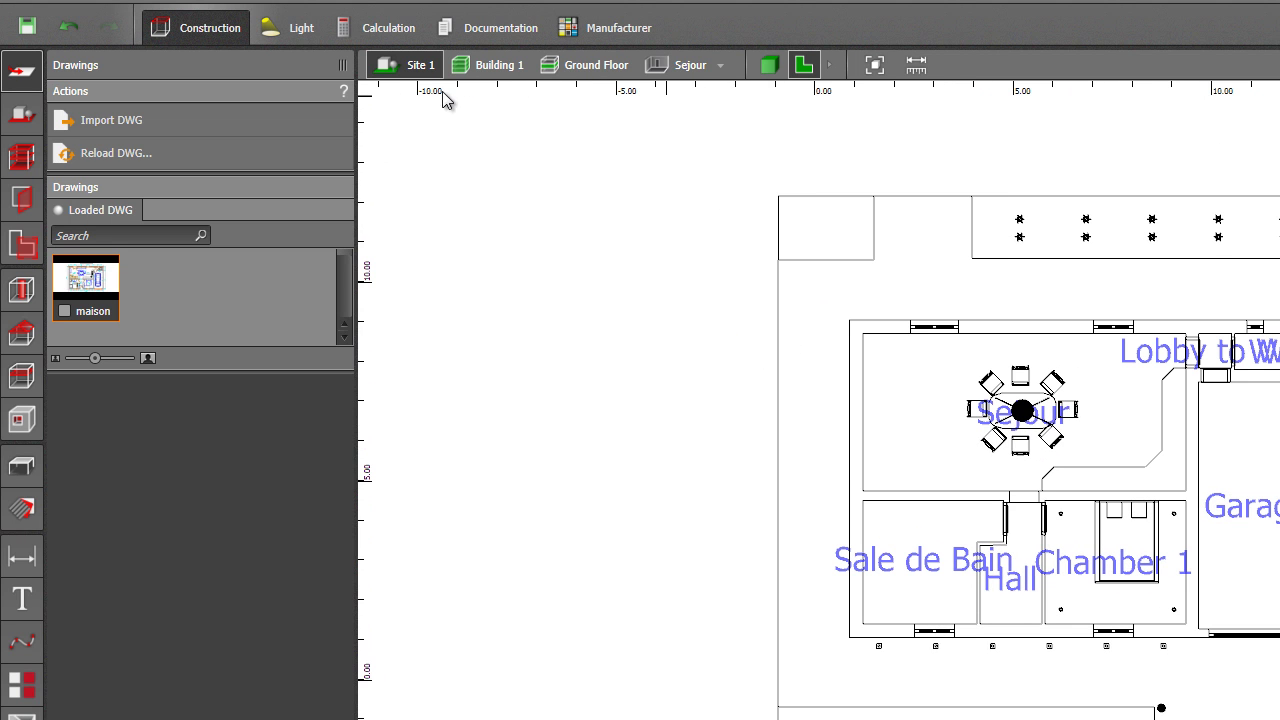
click(769, 65)
right_drag(719, 341, 500, 341)
right_drag(1008, 342, 897, 276)
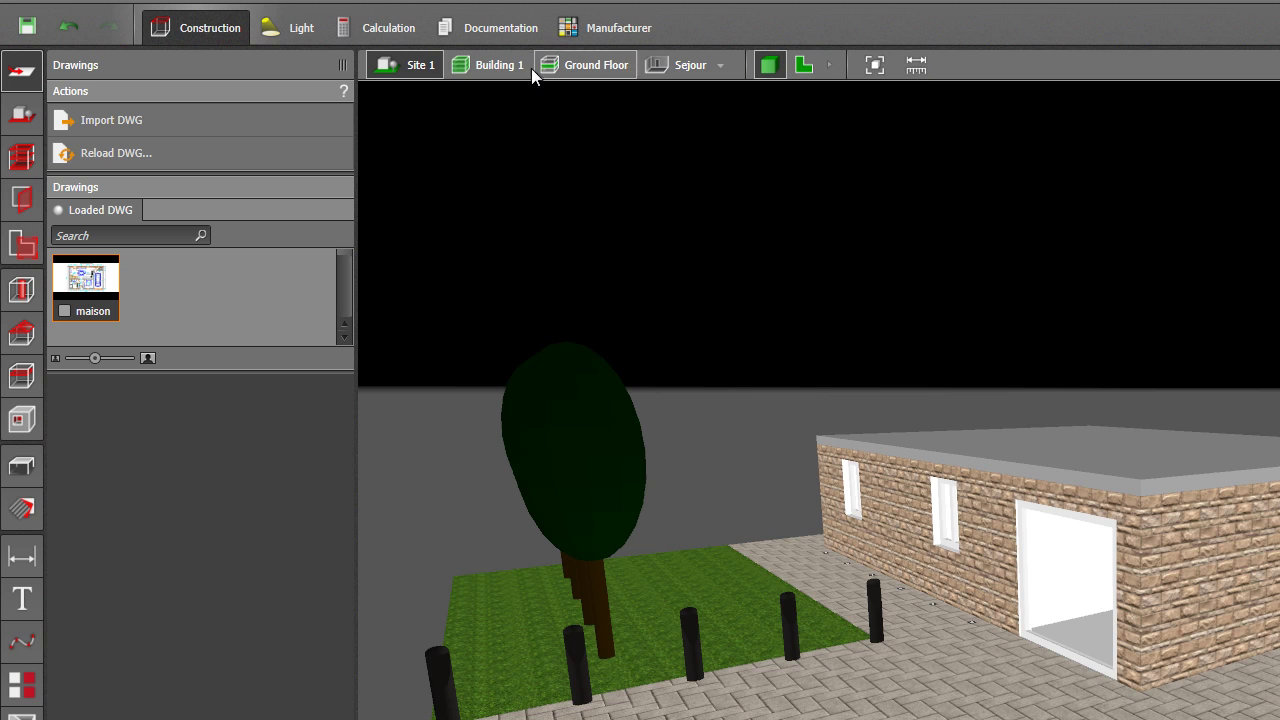
right_drag(558, 224, 681, 500)
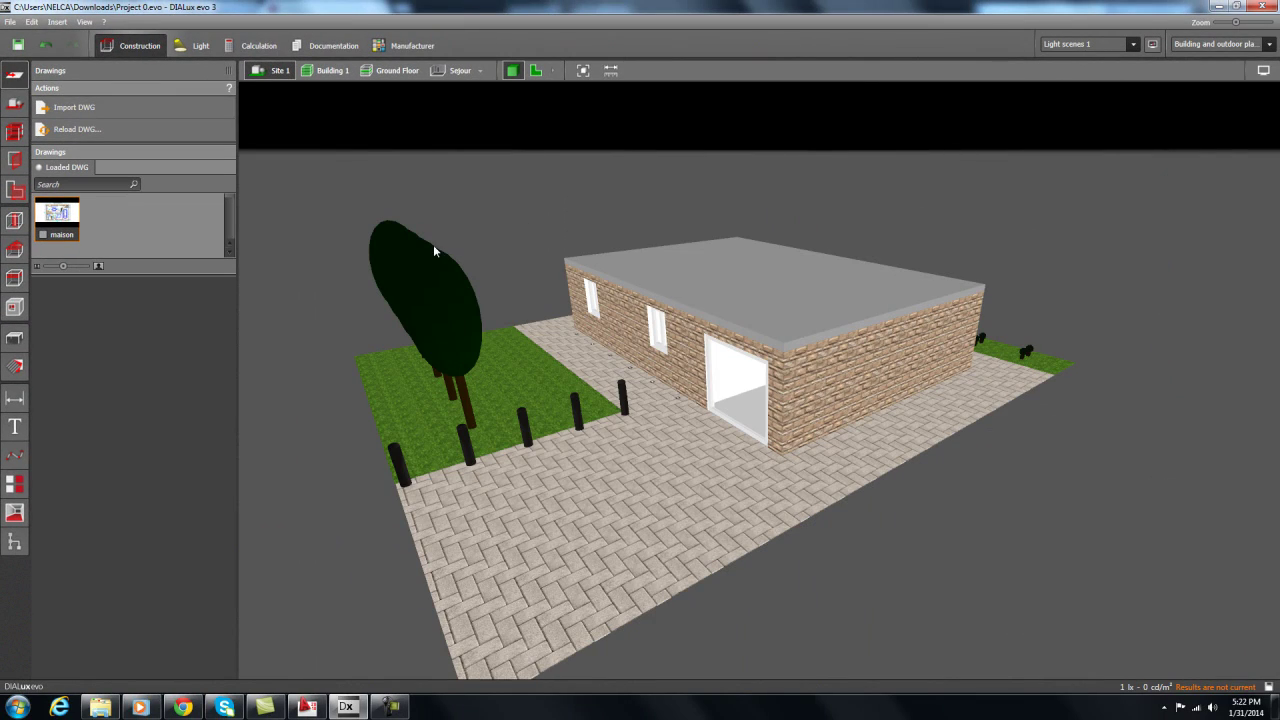
drag(439, 236, 514, 337)
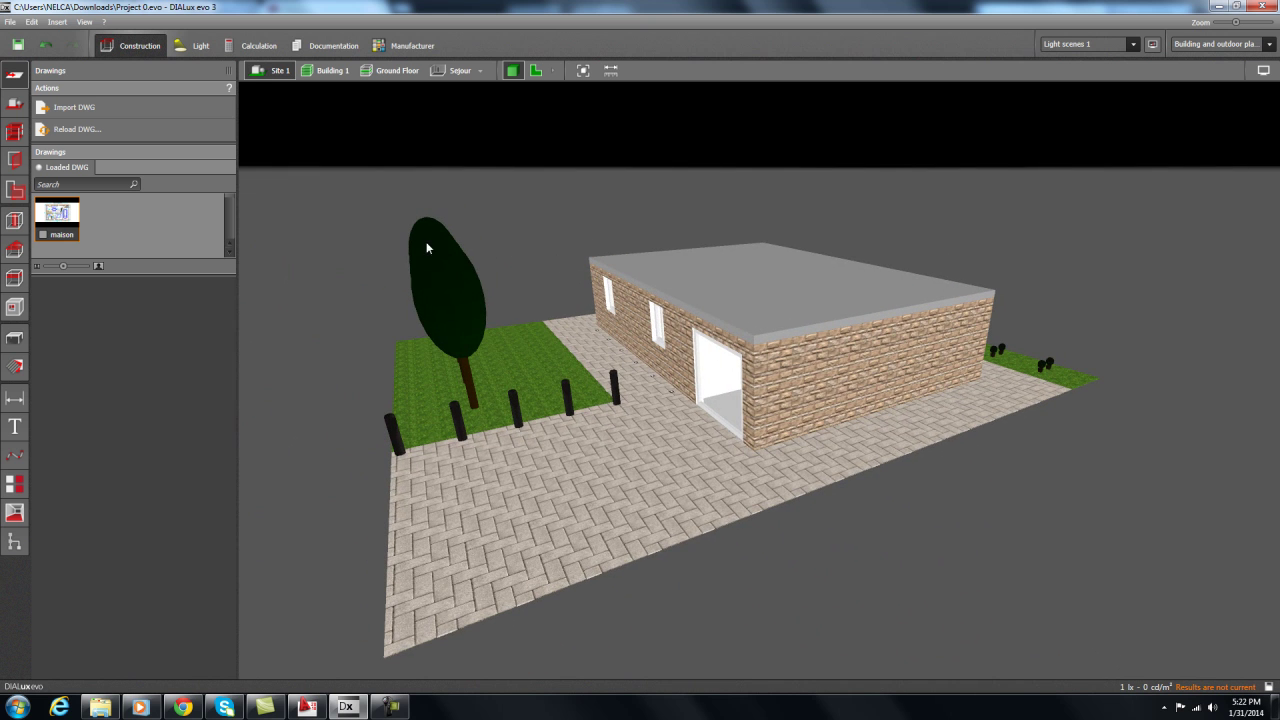
Inspect Building 1 in 3D, in the floor plan and in the additional elevation views.
click(333, 71)
drag(580, 403, 826, 393)
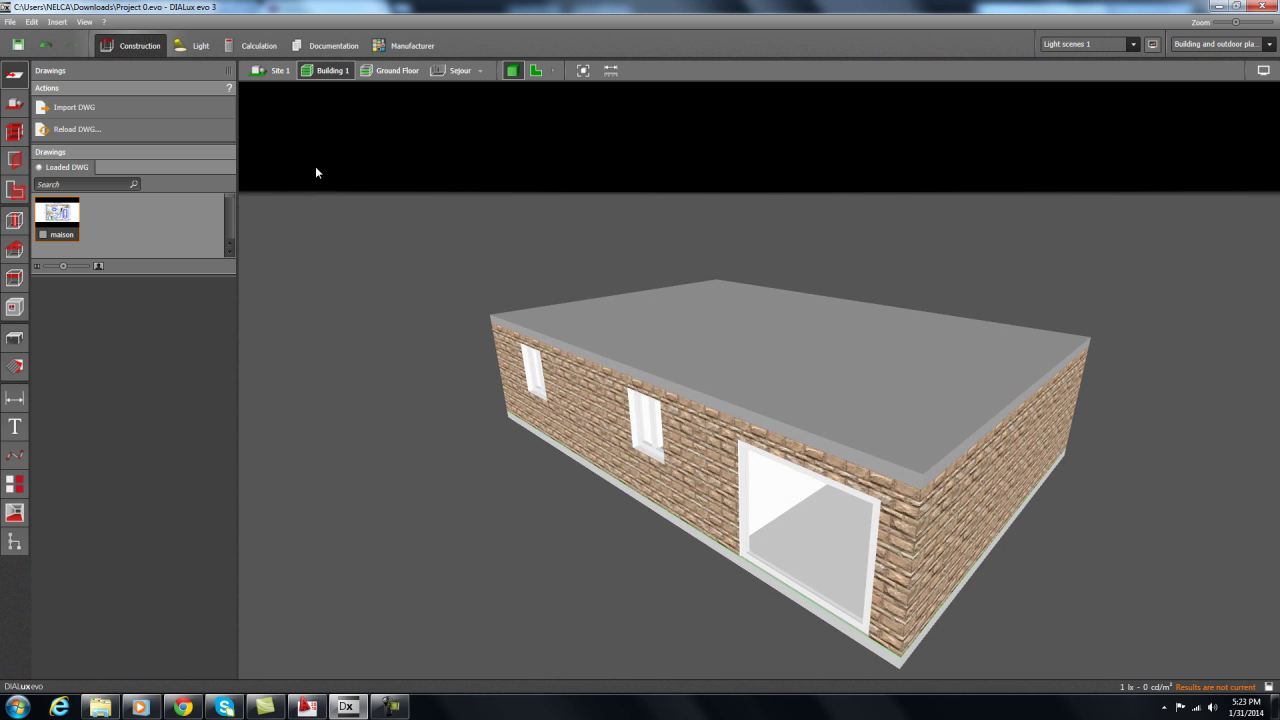
click(536, 71)
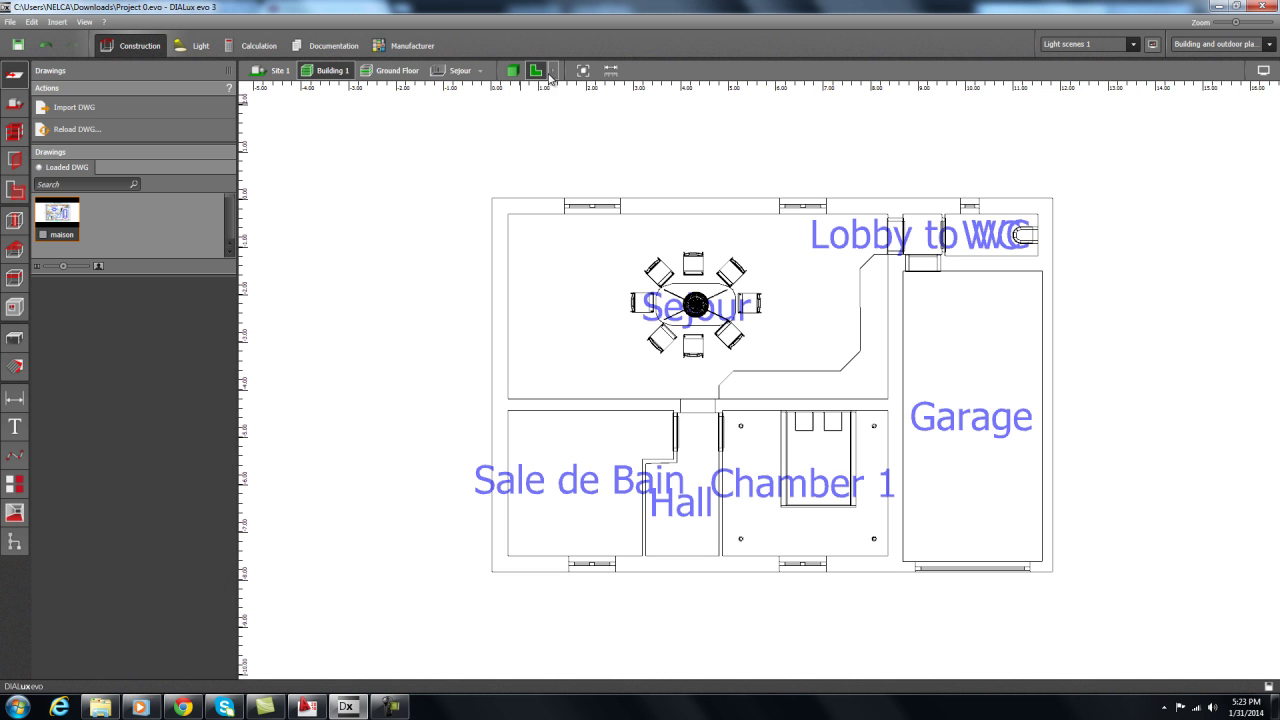
click(556, 72)
click(560, 72)
click(581, 72)
click(604, 72)
click(625, 73)
click(512, 71)
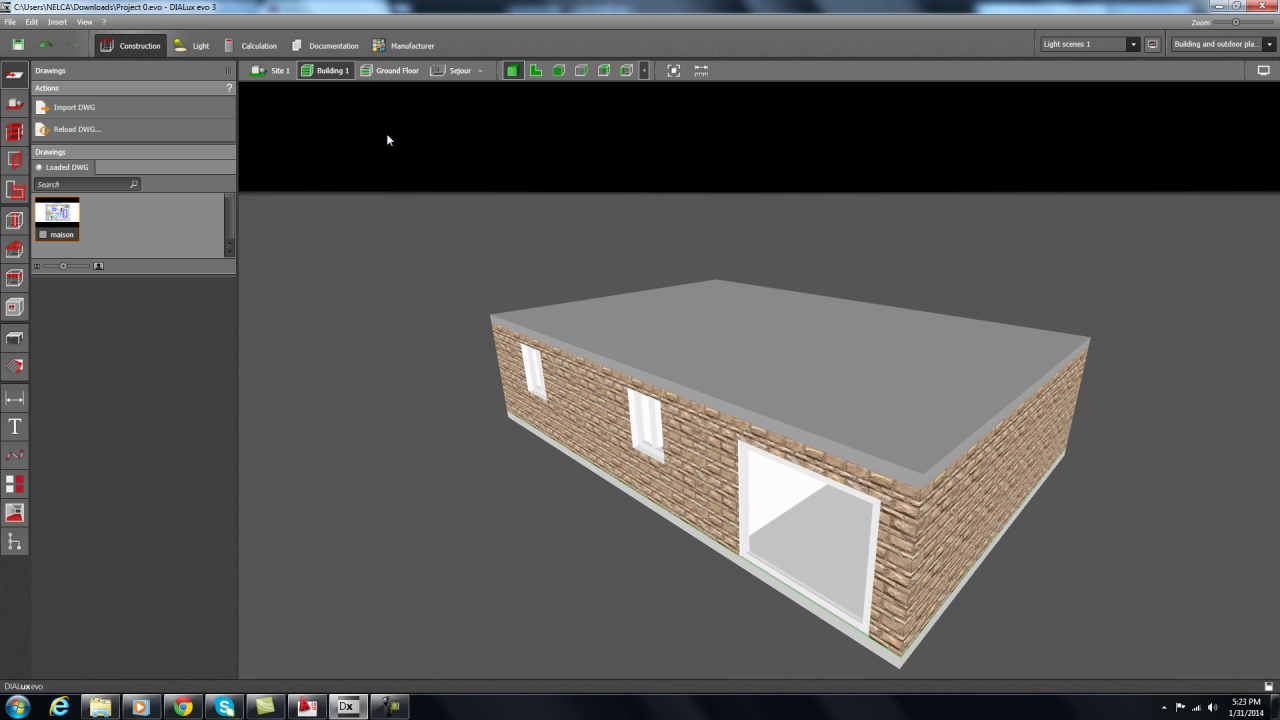
Examine the Ground Floor's interior in 3D, in the floor plan and in the front and side elevations.
click(386, 73)
right_drag(530, 208, 636, 229)
drag(635, 229, 464, 222)
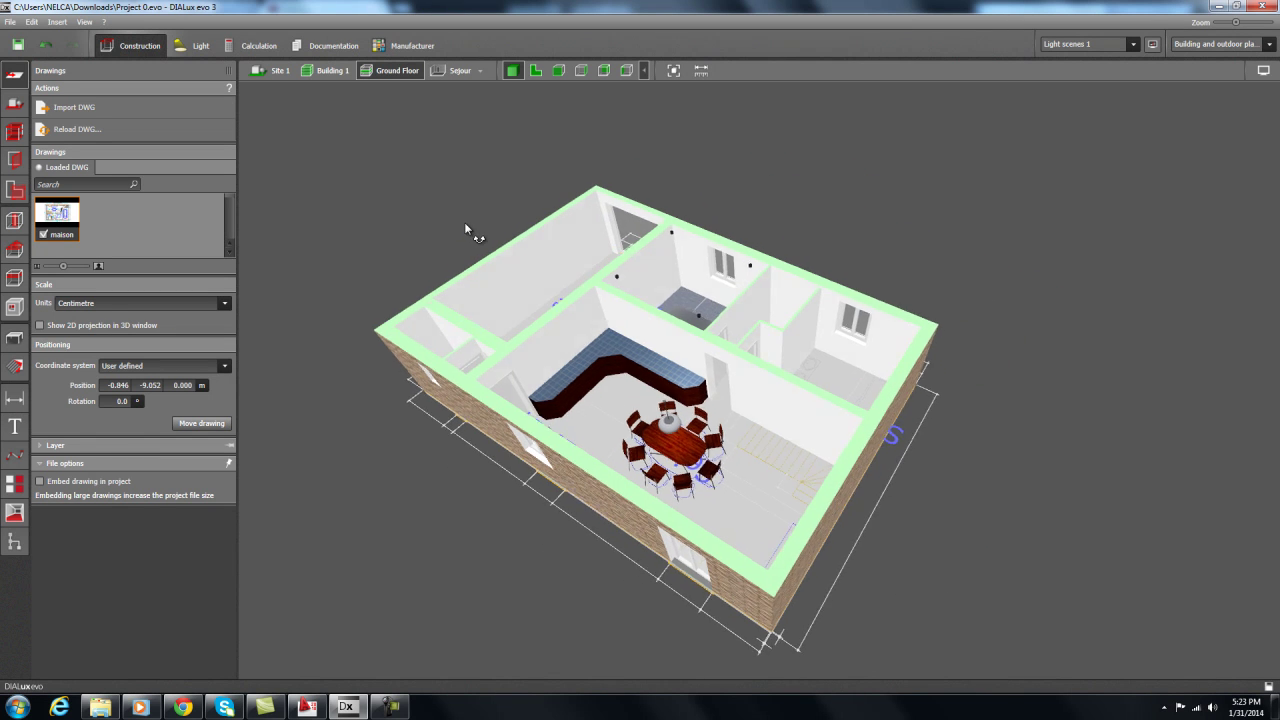
click(537, 71)
click(560, 71)
click(581, 71)
click(604, 71)
click(581, 71)
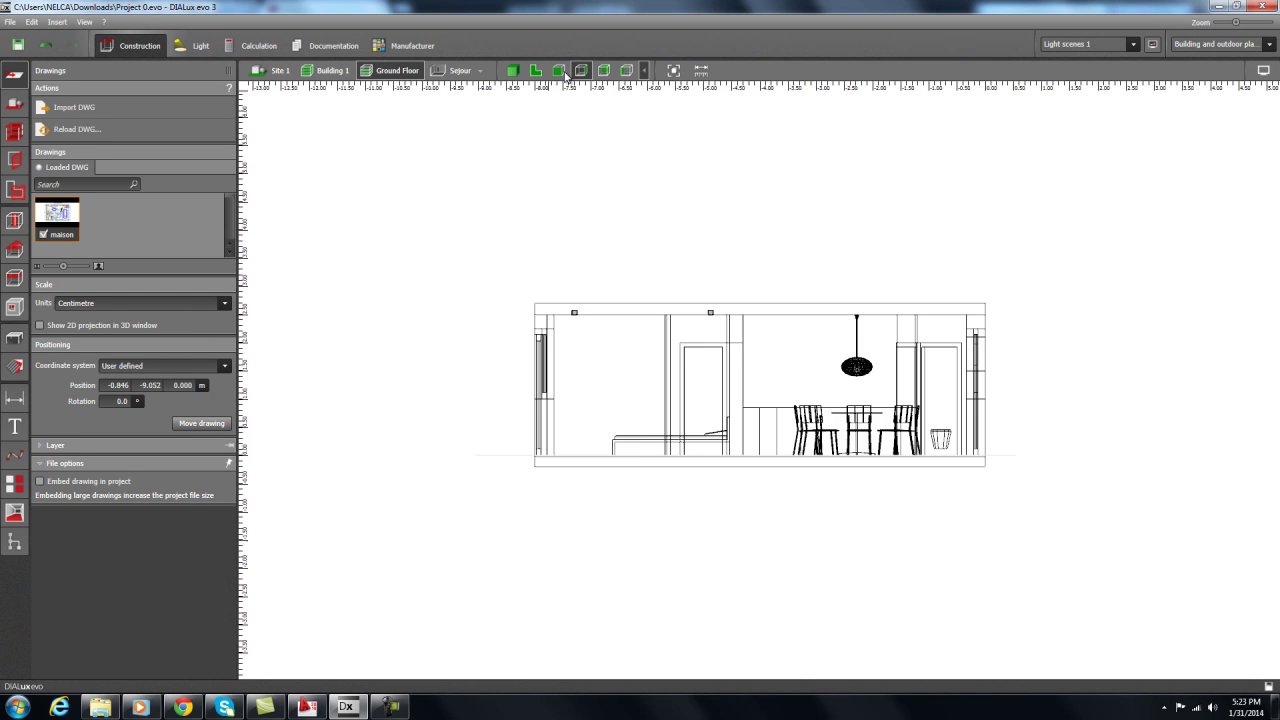
click(560, 72)
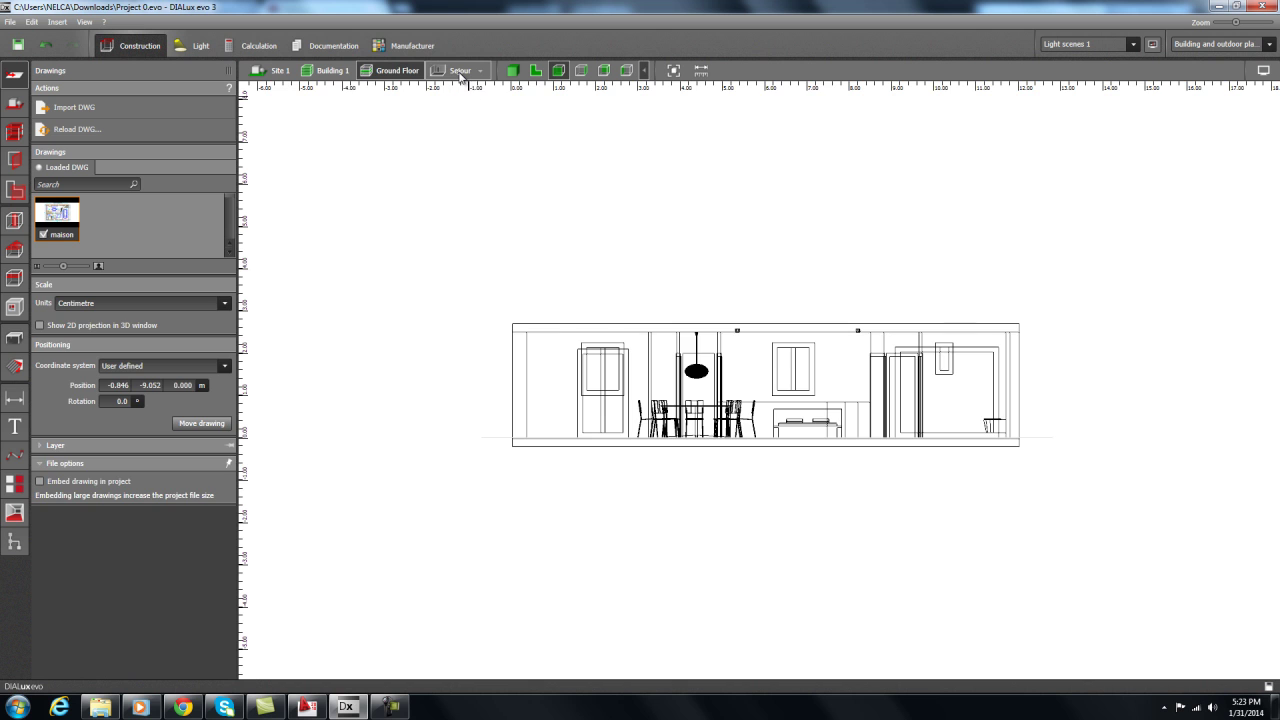
Compare the Sejour room's 3D view with the Site 1 view, ending on the site.
click(460, 71)
click(481, 71)
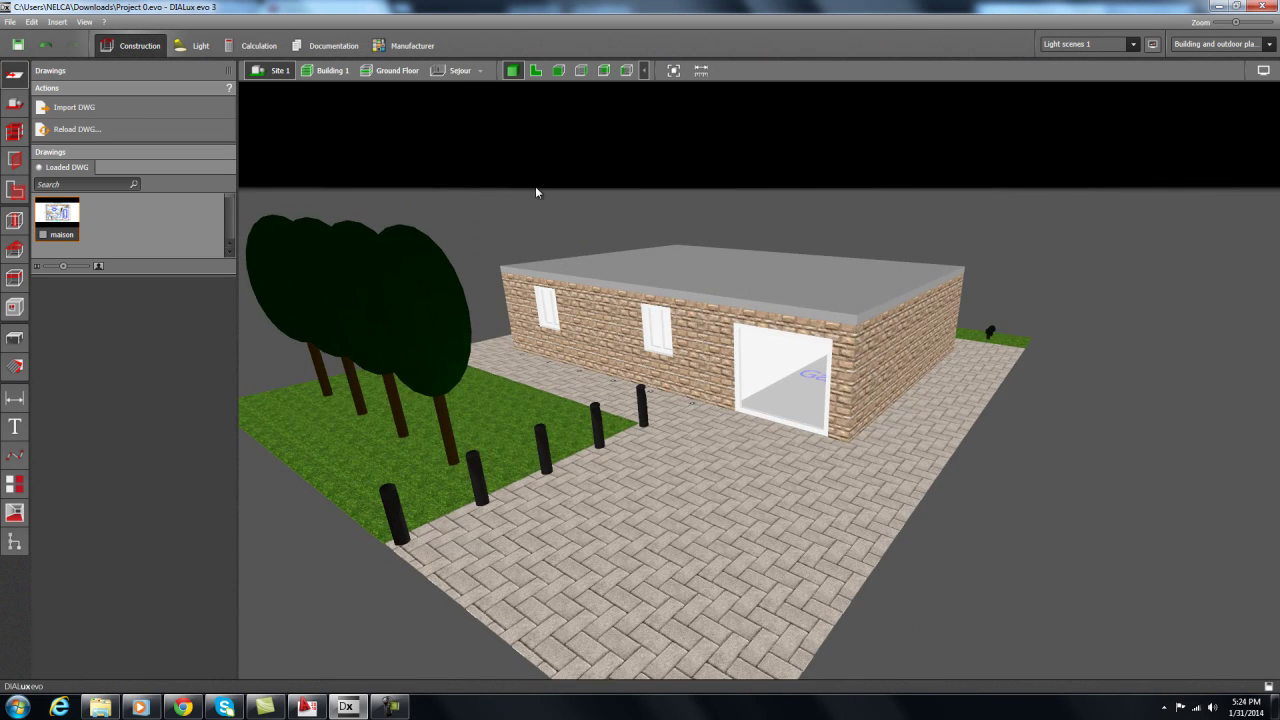
click(459, 71)
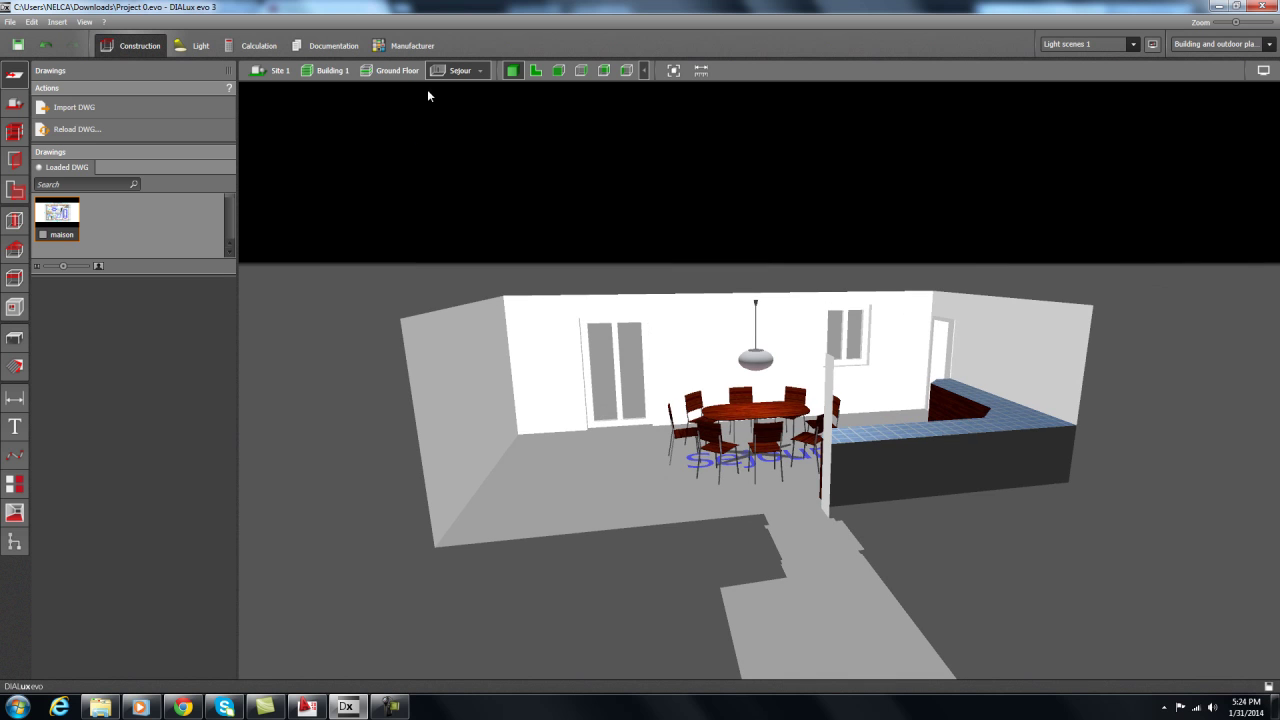
click(276, 71)
click(459, 71)
right_drag(449, 158, 335, 215)
right_drag(474, 199, 427, 239)
drag(428, 244, 611, 209)
click(259, 74)
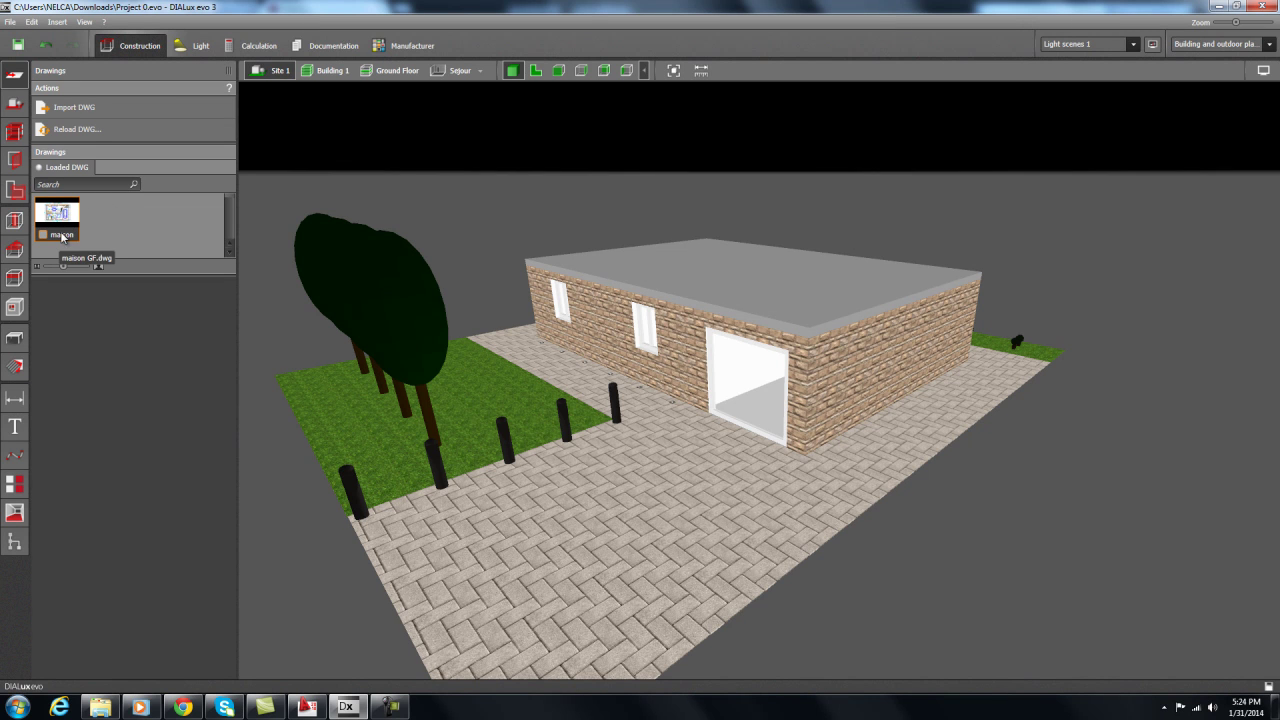
Import the maison 2F drawing from the Downloads folder into Site 1.
click(70, 108)
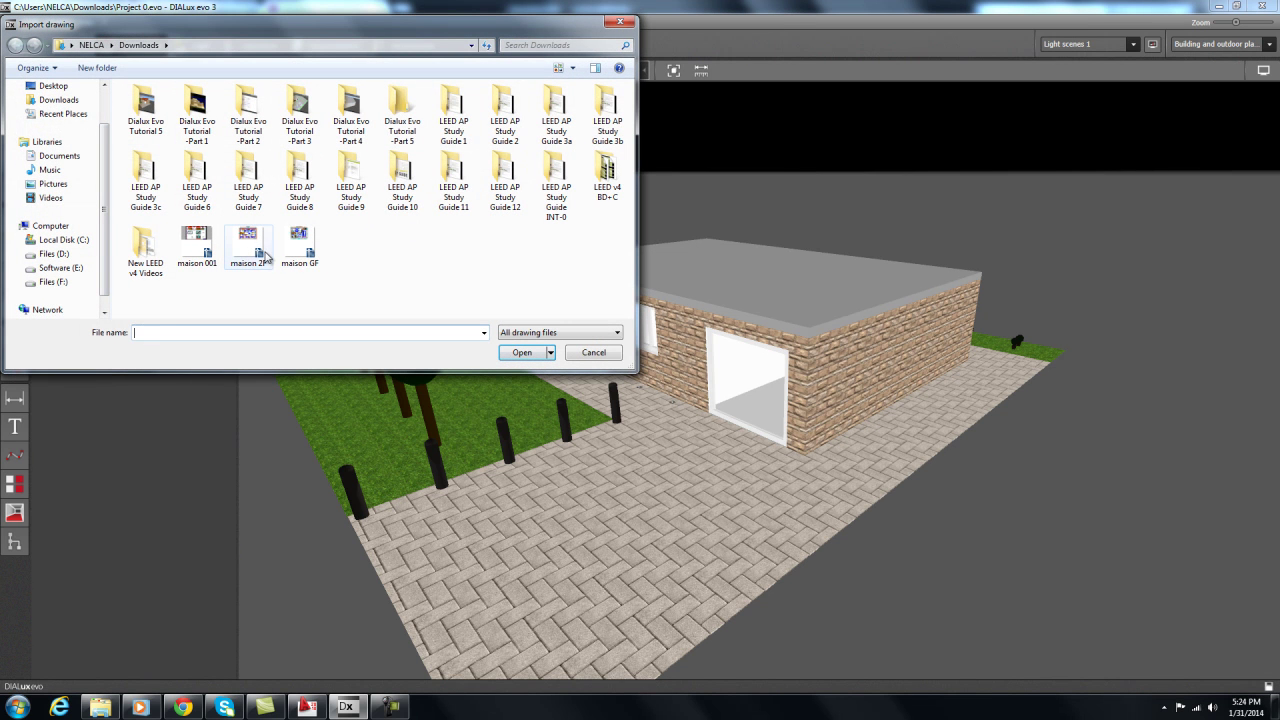
click(258, 246)
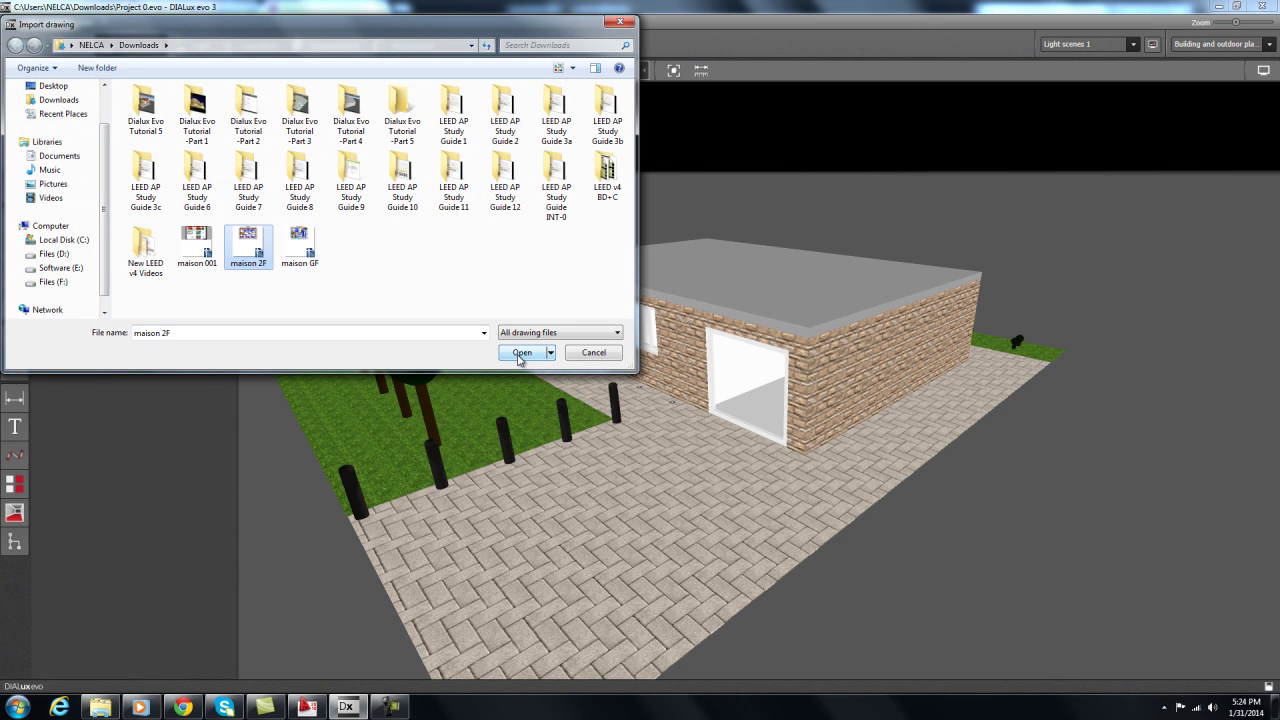
click(451, 262)
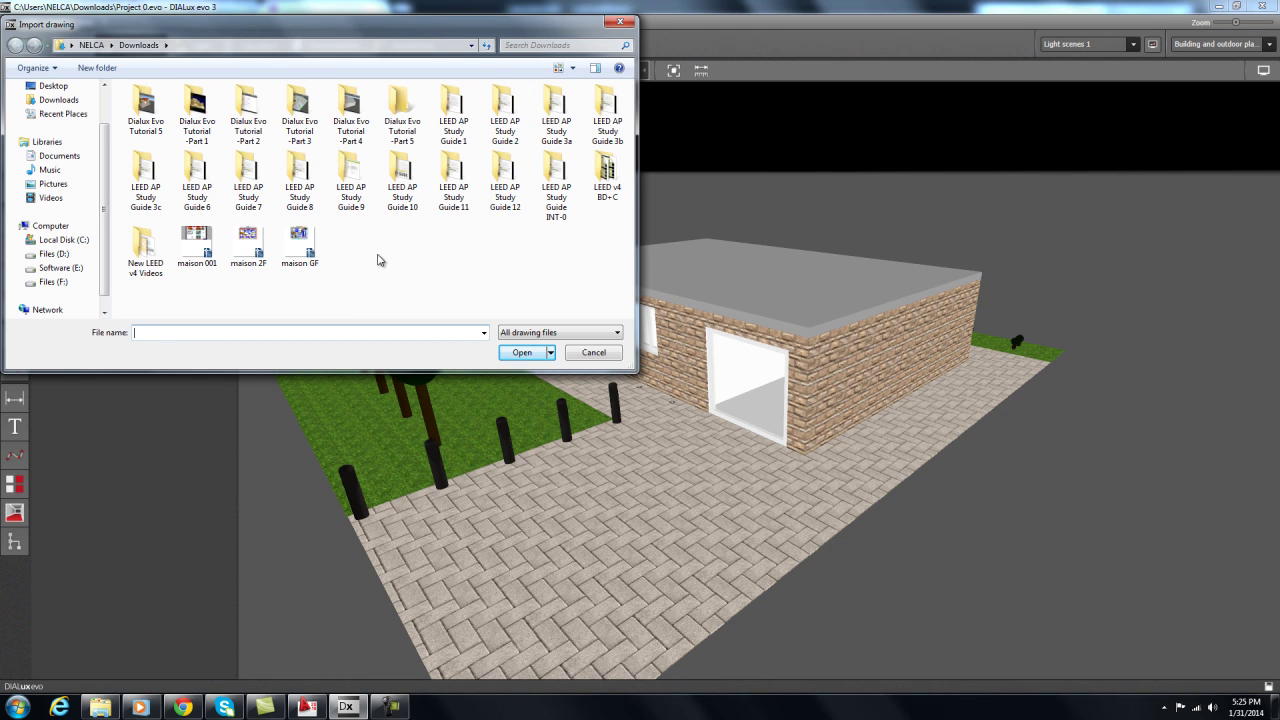
click(299, 246)
click(258, 252)
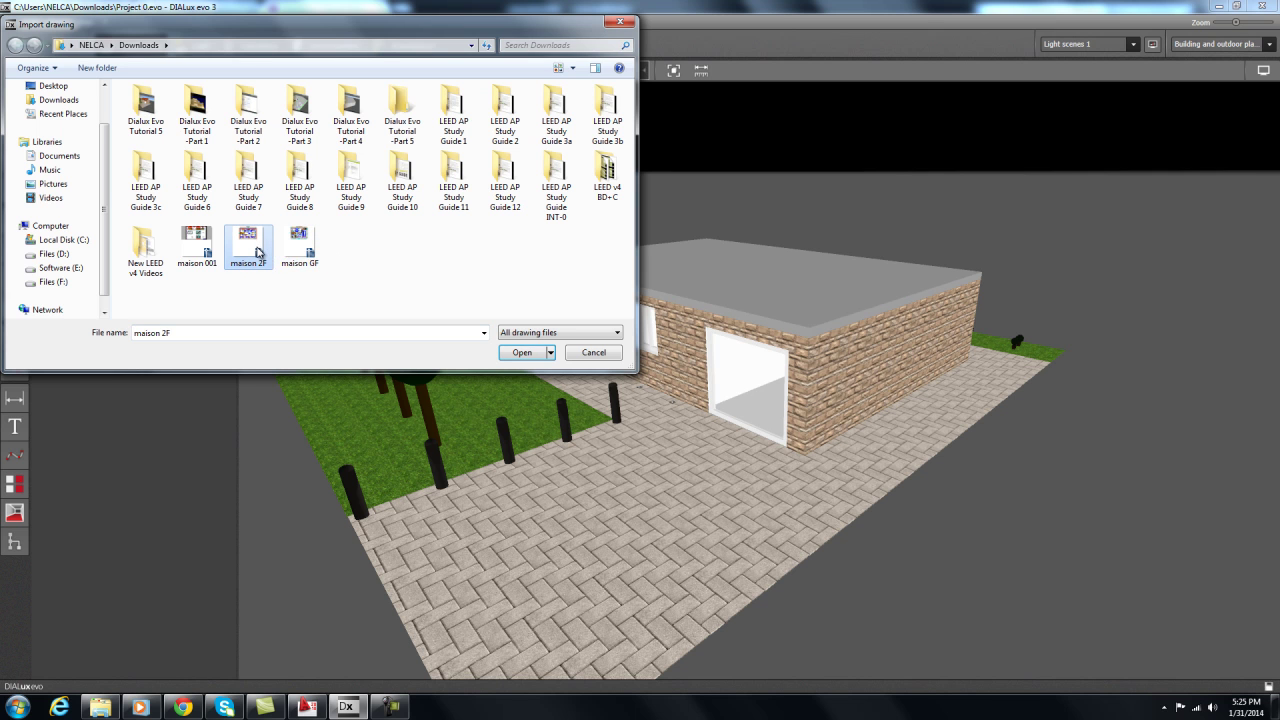
click(308, 252)
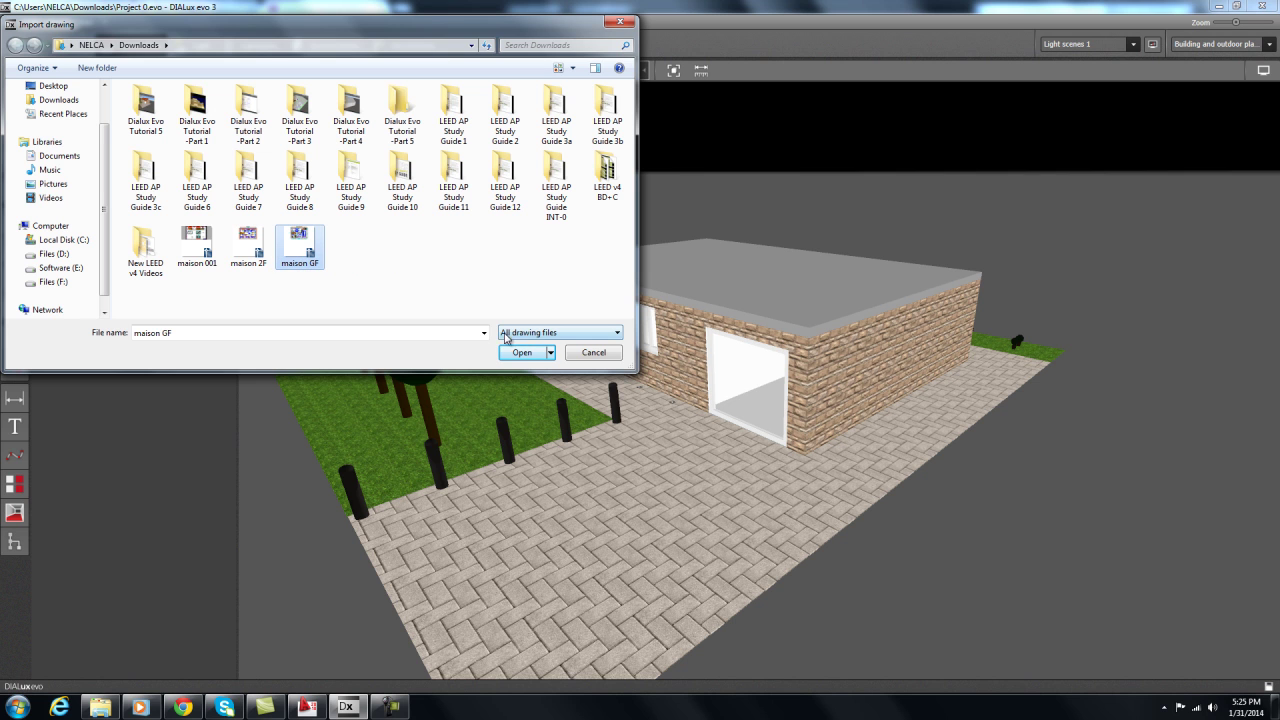
click(252, 255)
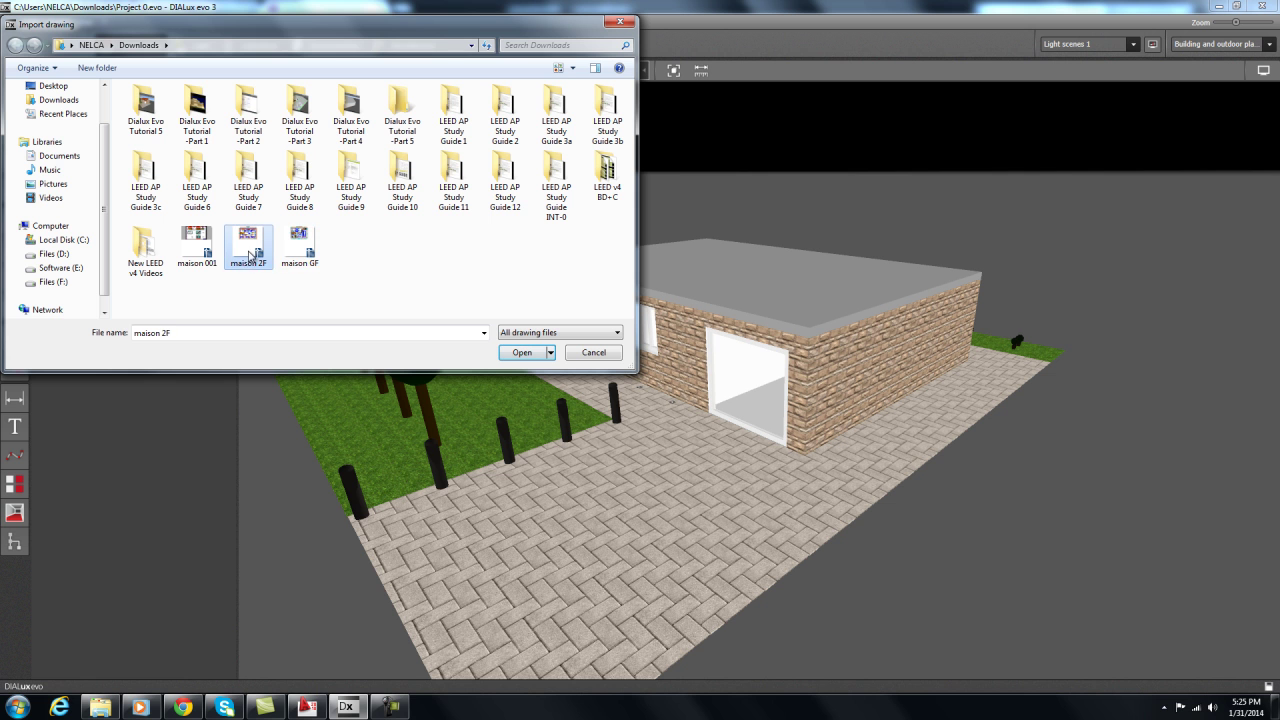
click(521, 353)
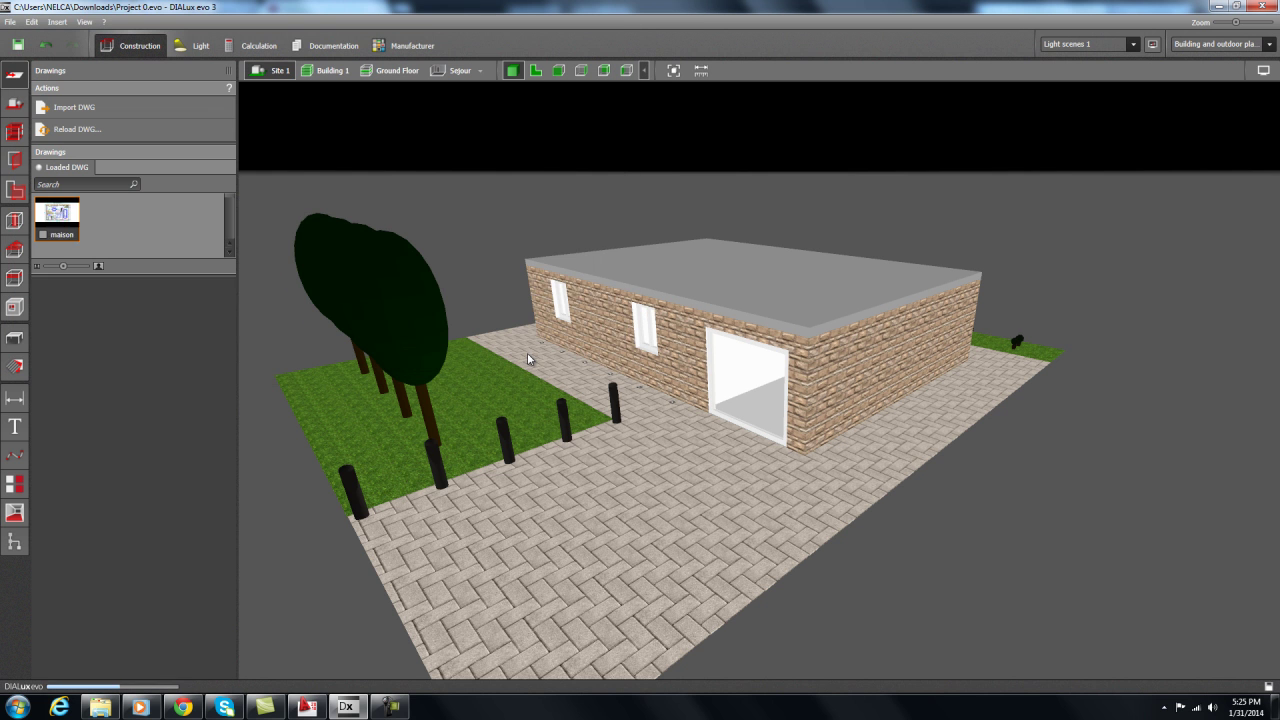
In the Site 1 floor plan, hide the maison 2F drawing and show the maison GF drawing.
click(536, 70)
middle_drag(604, 243, 559, 181)
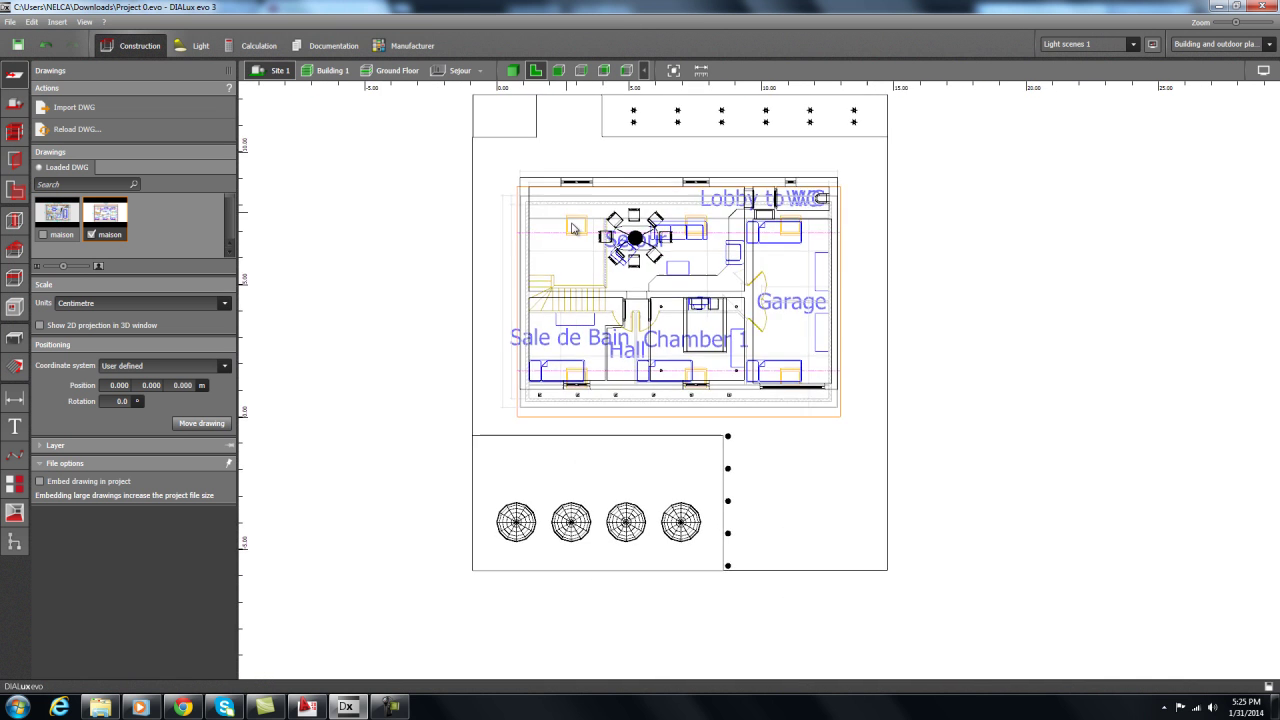
scroll(559, 181, up, 1)
click(91, 235)
click(44, 235)
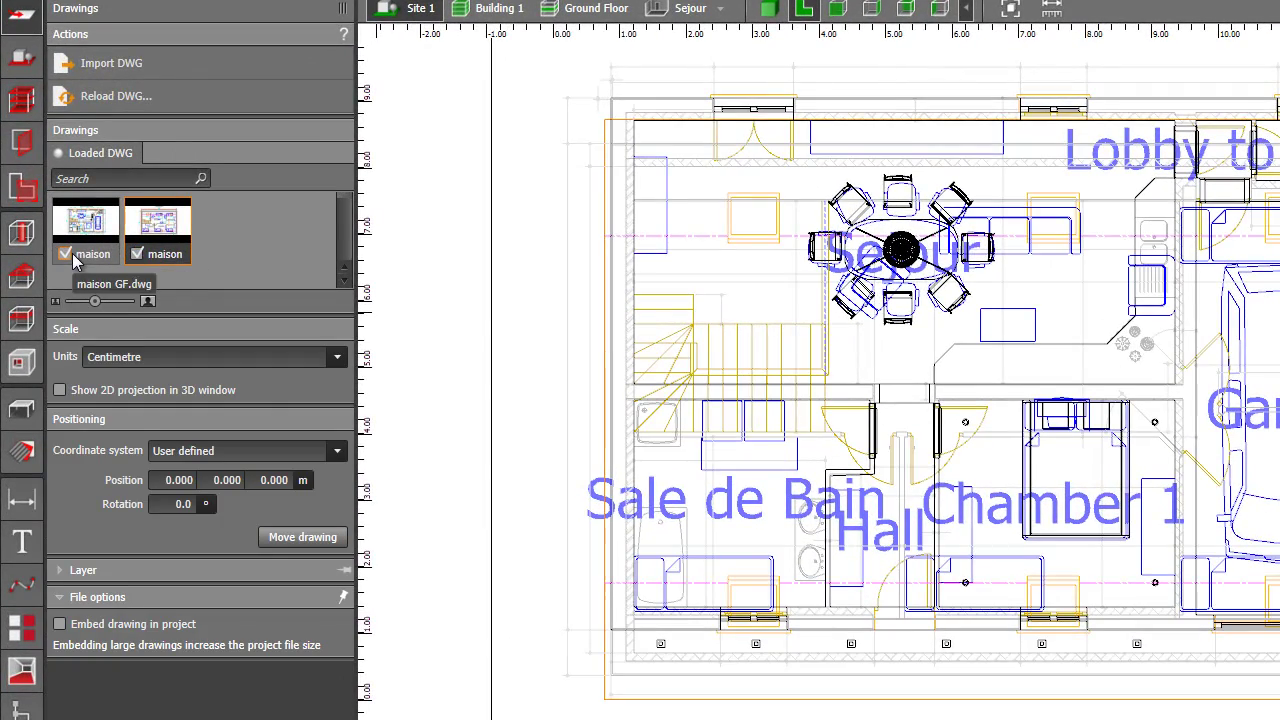
In Site 1, hide the maison GF drawing, show the maison 2F drawing and view the house exterior in 3D.
click(95, 236)
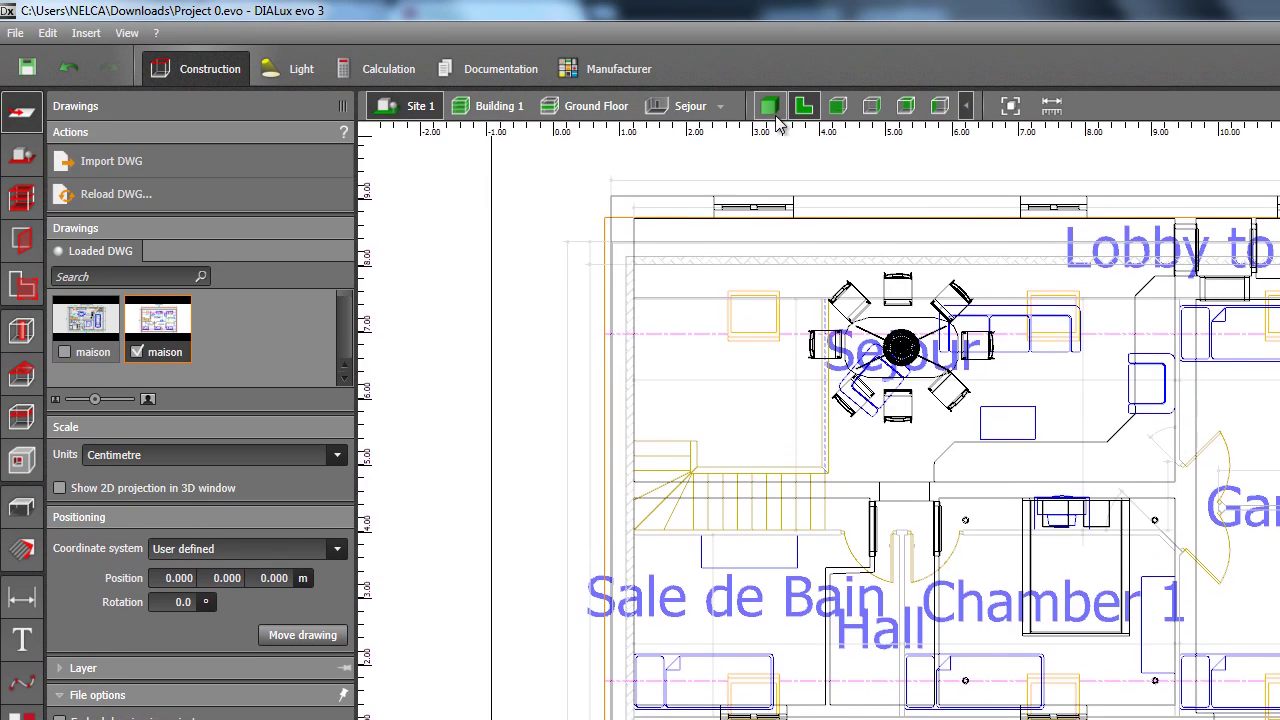
click(769, 62)
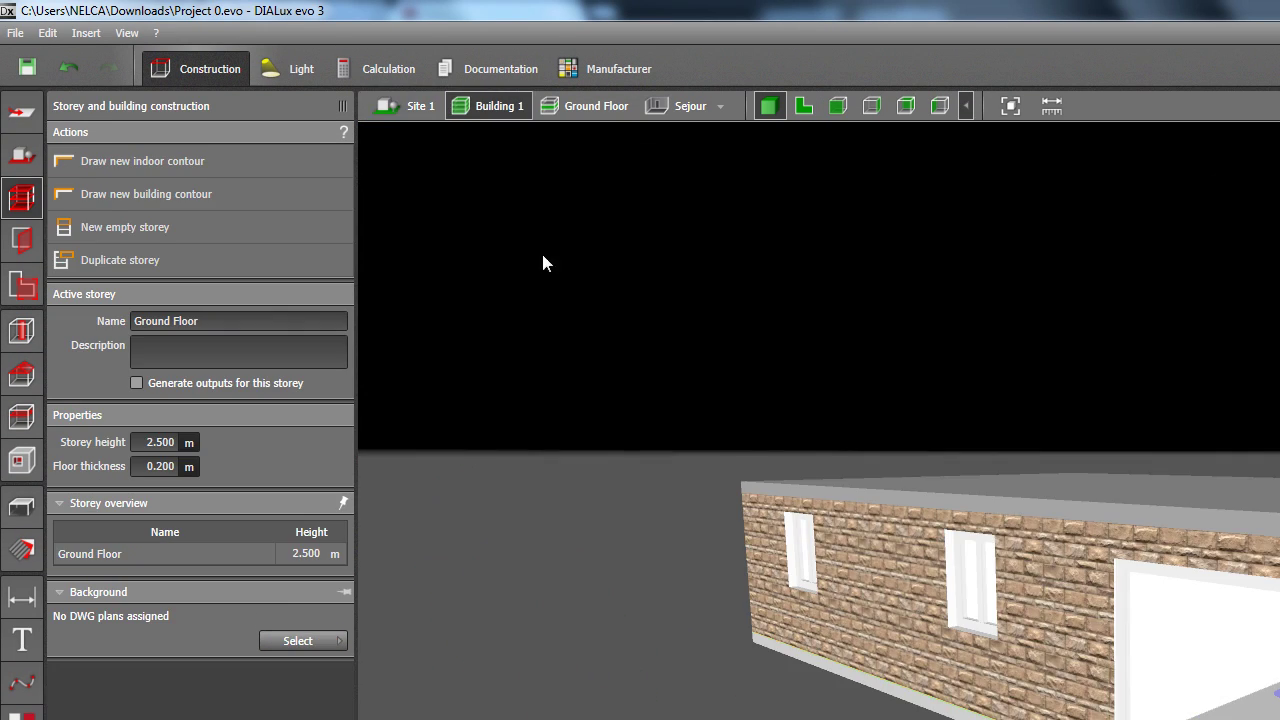
right_drag(543, 255, 495, 133)
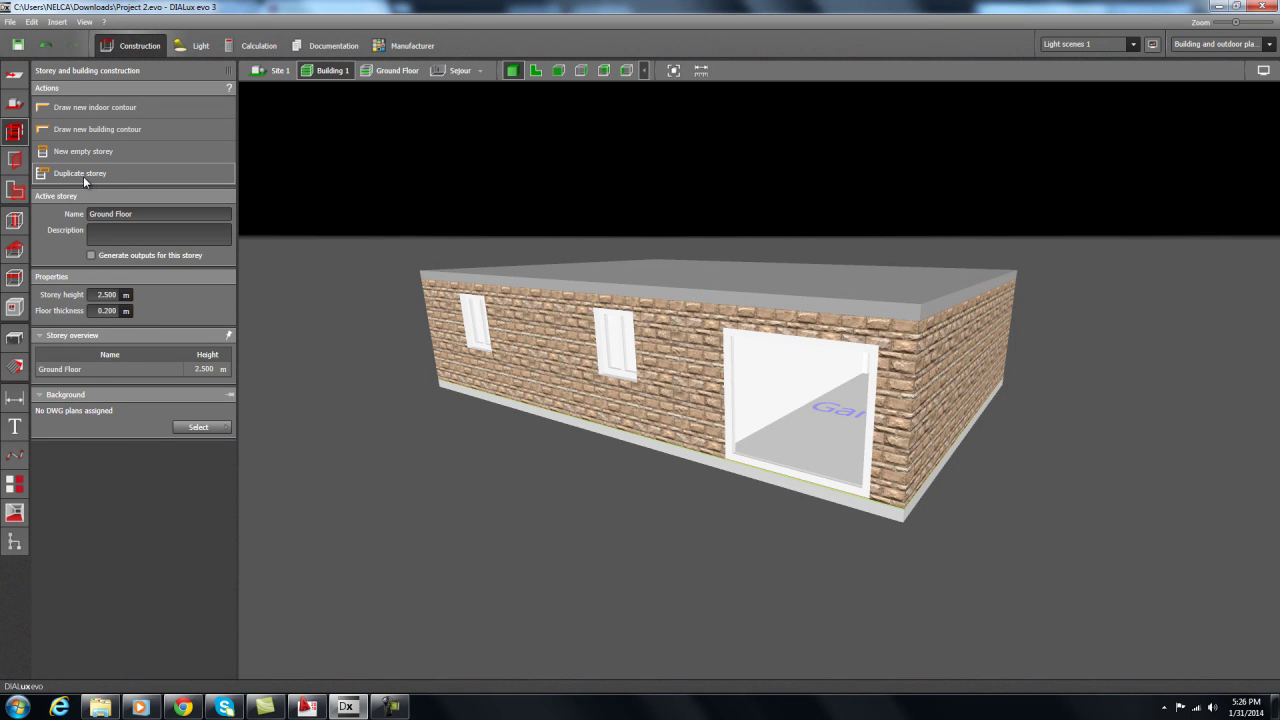
View Building 1 in the floor plan and open the storey duplication options for the Ground Floor.
click(536, 71)
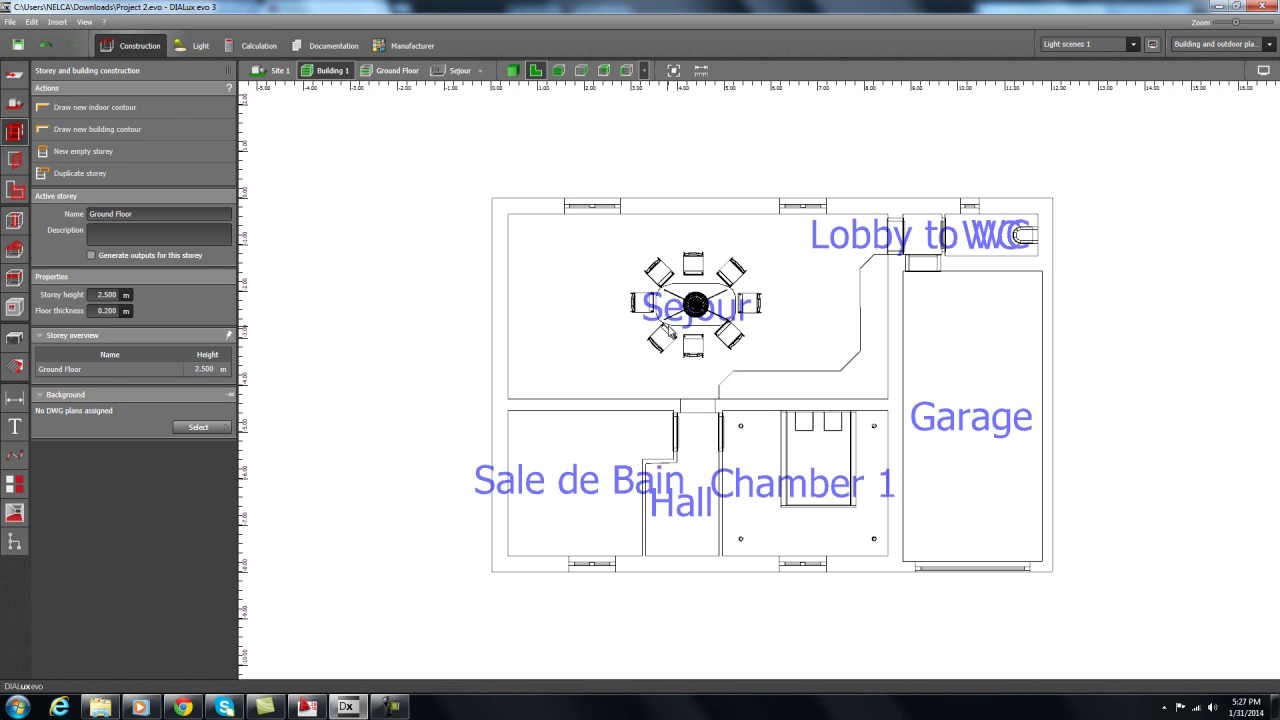
click(70, 173)
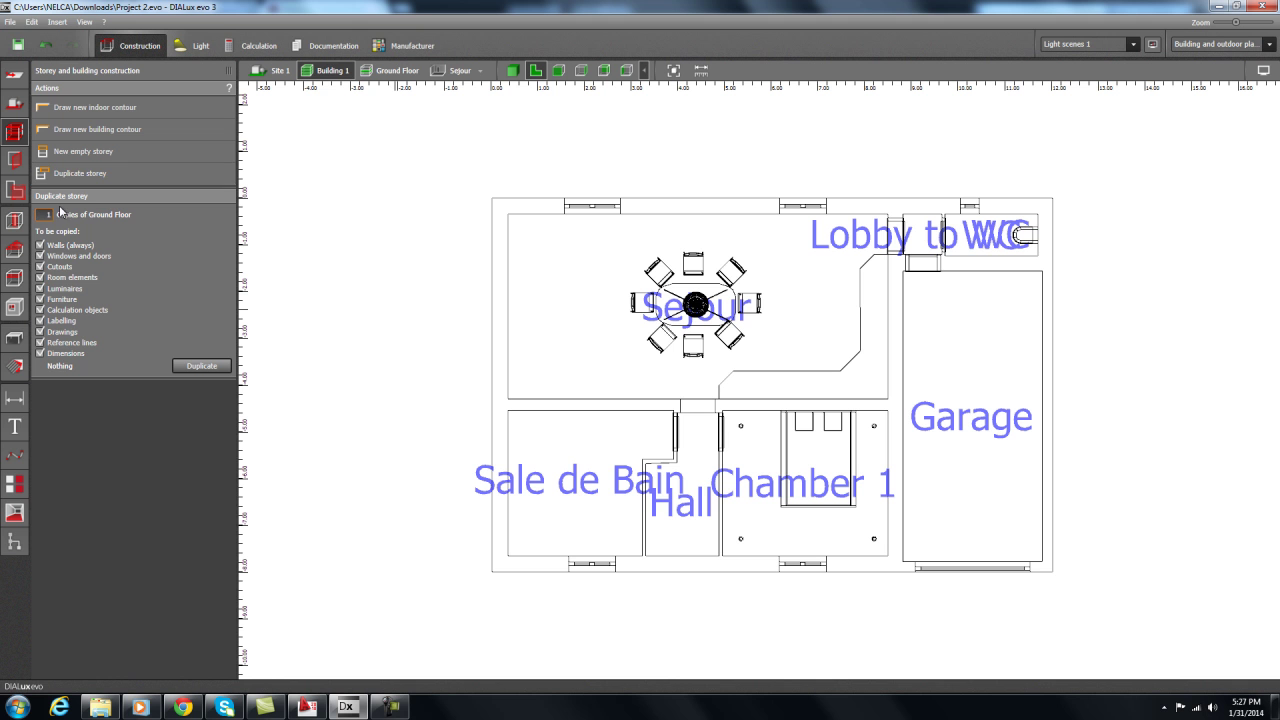
Switch to AutoCAD and examine the storey levels and roof shape in the COUPE AA section of maison 001.dwg.
click(307, 707)
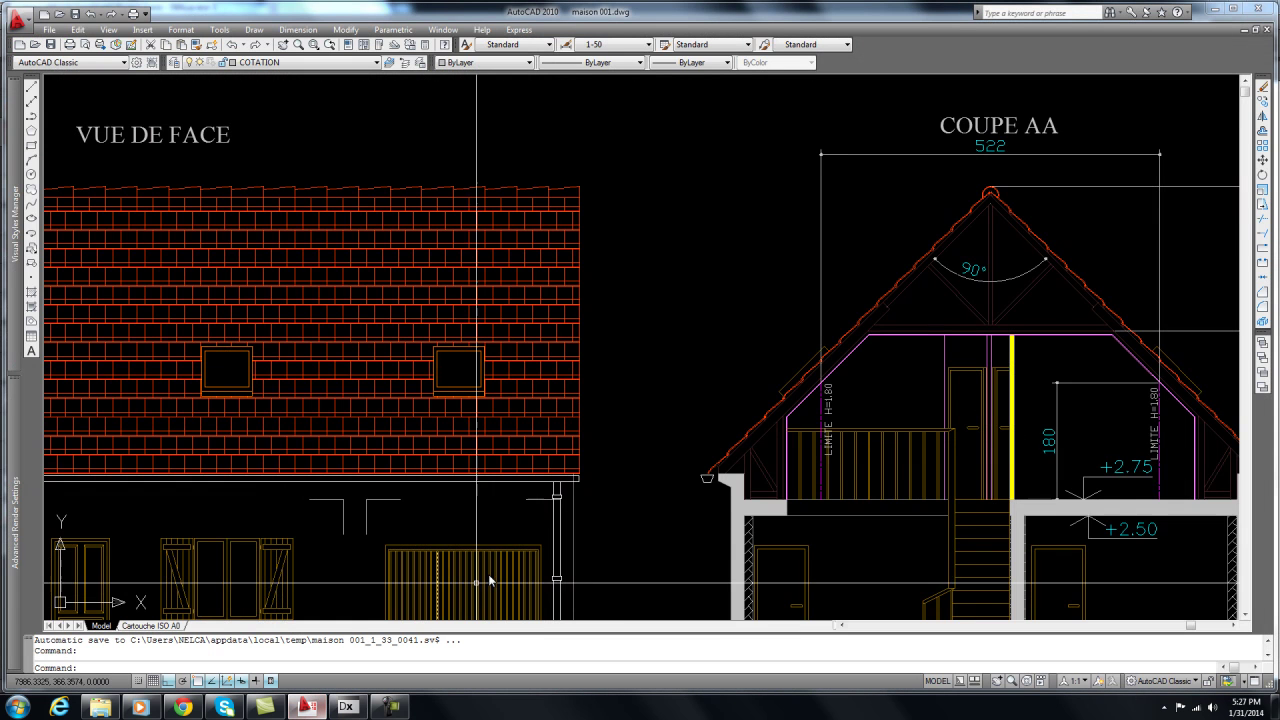
scroll(471, 366, up, 1)
scroll(457, 371, down, 2)
scroll(609, 361, up, 3)
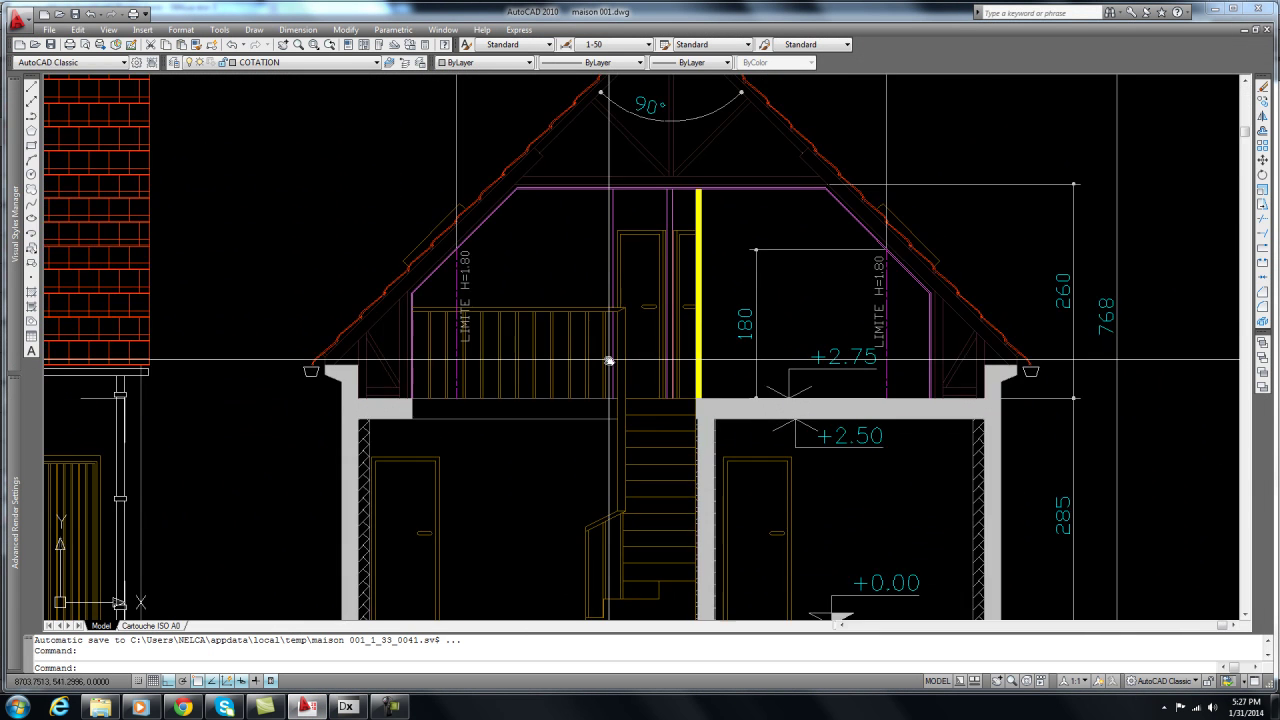
scroll(611, 376, down, 1)
middle_drag(594, 382, 512, 377)
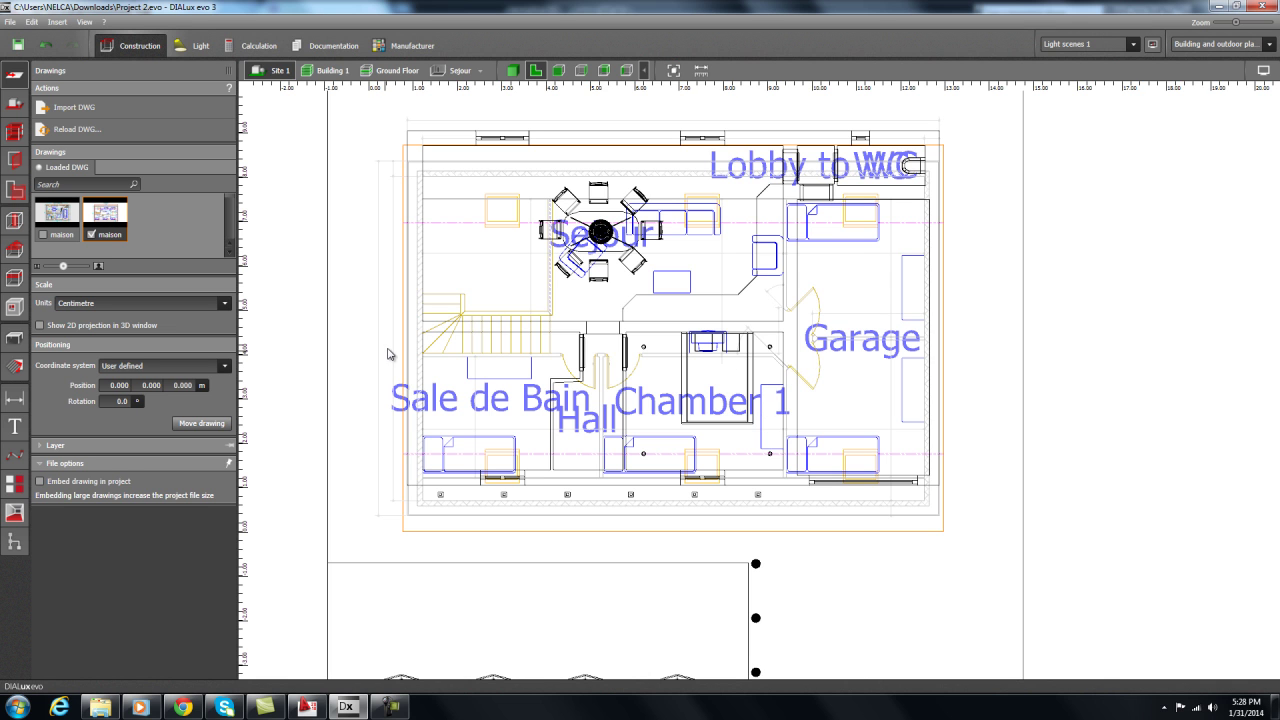
Switch back to DIALux evo and open the storey and building construction settings for the Ground Floor.
click(14, 131)
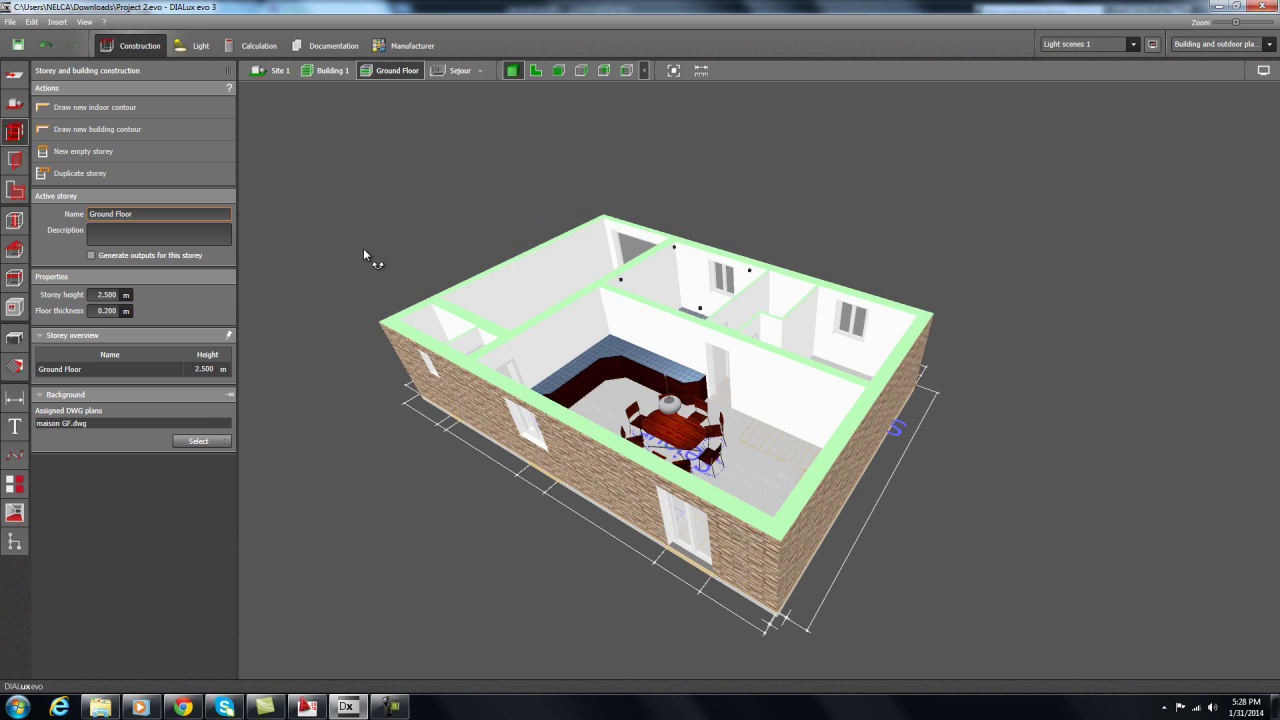
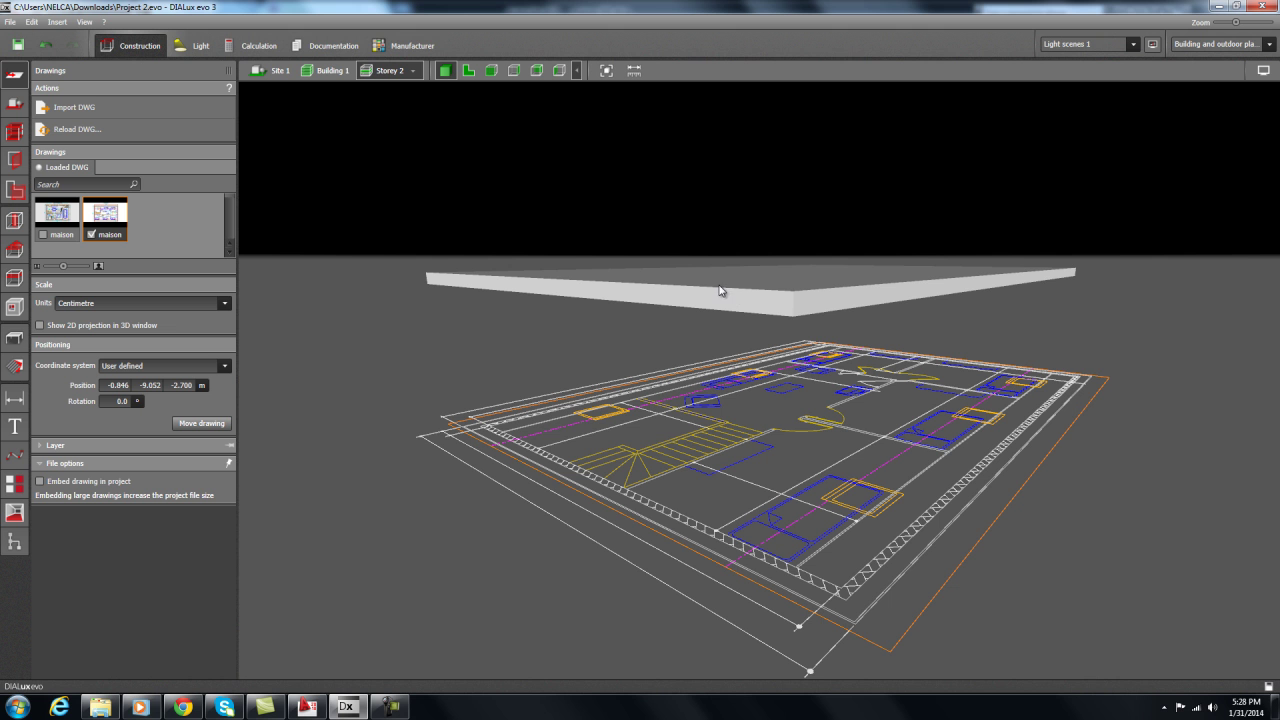
Inspect the Ground Floor and its drawing in 3D, and return to Storey 2.
click(415, 68)
click(445, 102)
drag(475, 231, 863, 492)
drag(619, 314, 594, 232)
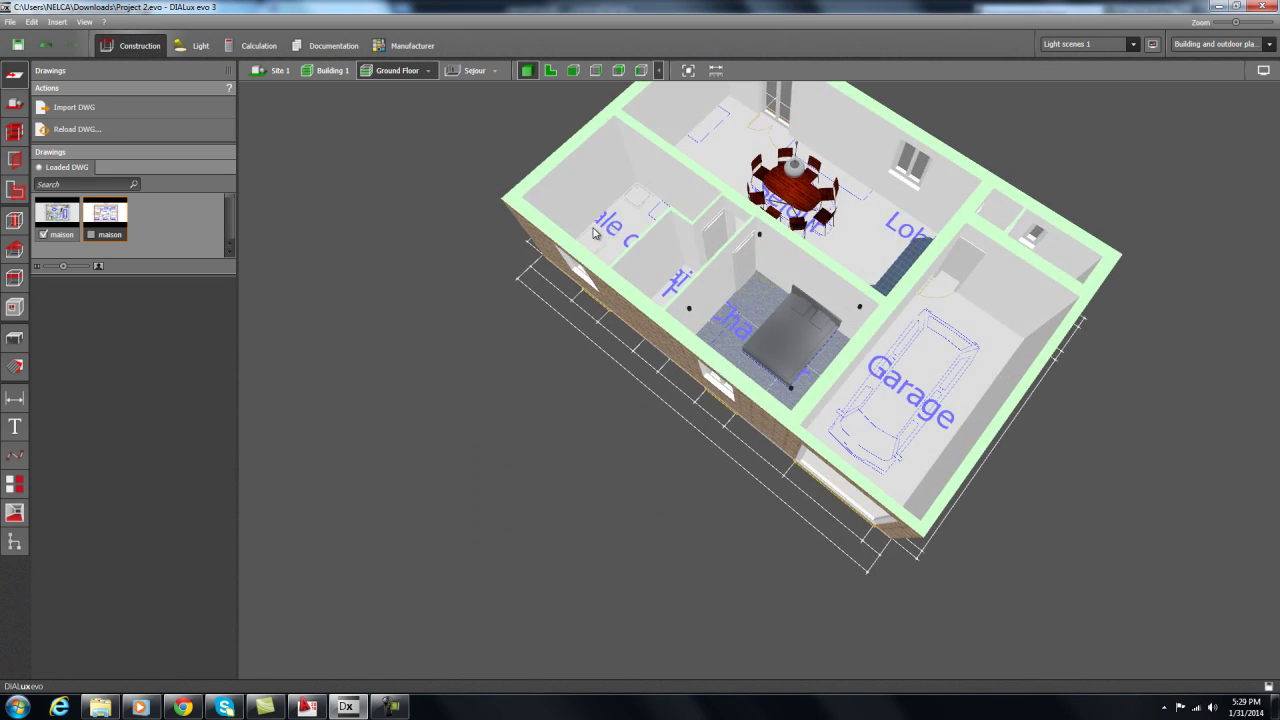
click(429, 71)
click(438, 88)
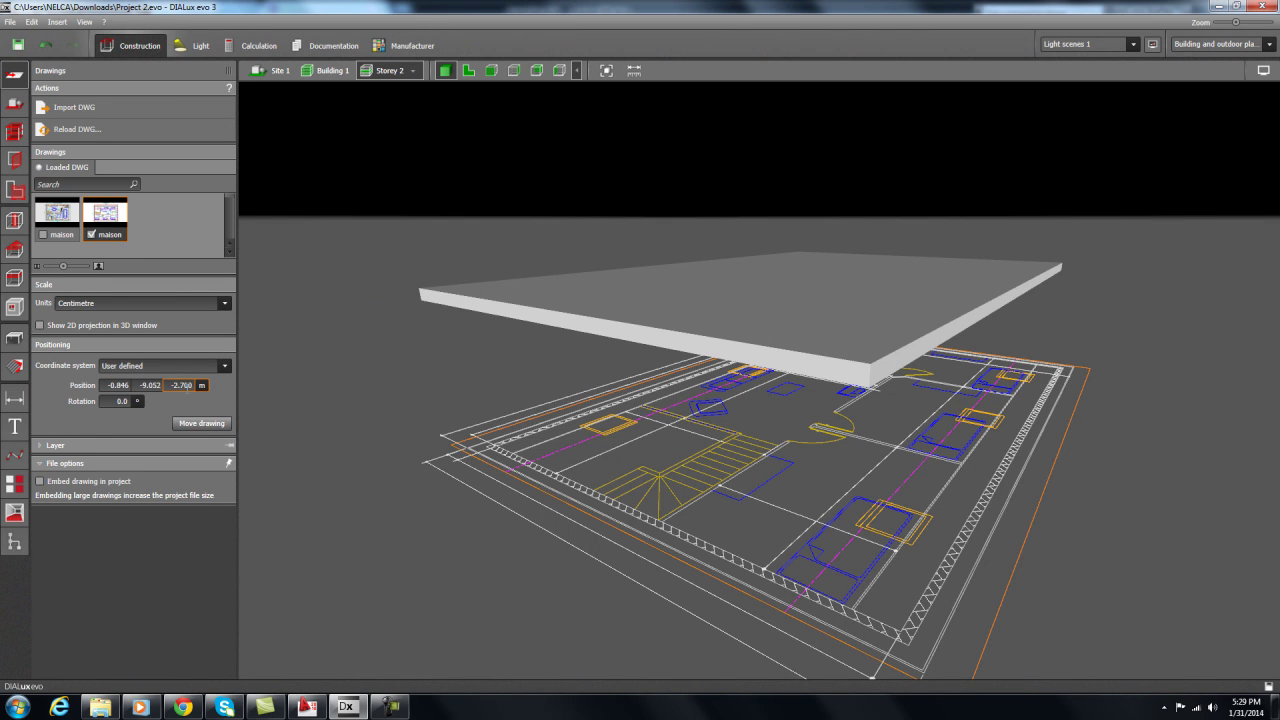
Set the height coordinate of the maison 2F drawing's position to 0 m and show Storey 2 in the floor plan.
text(0)
key(Return)
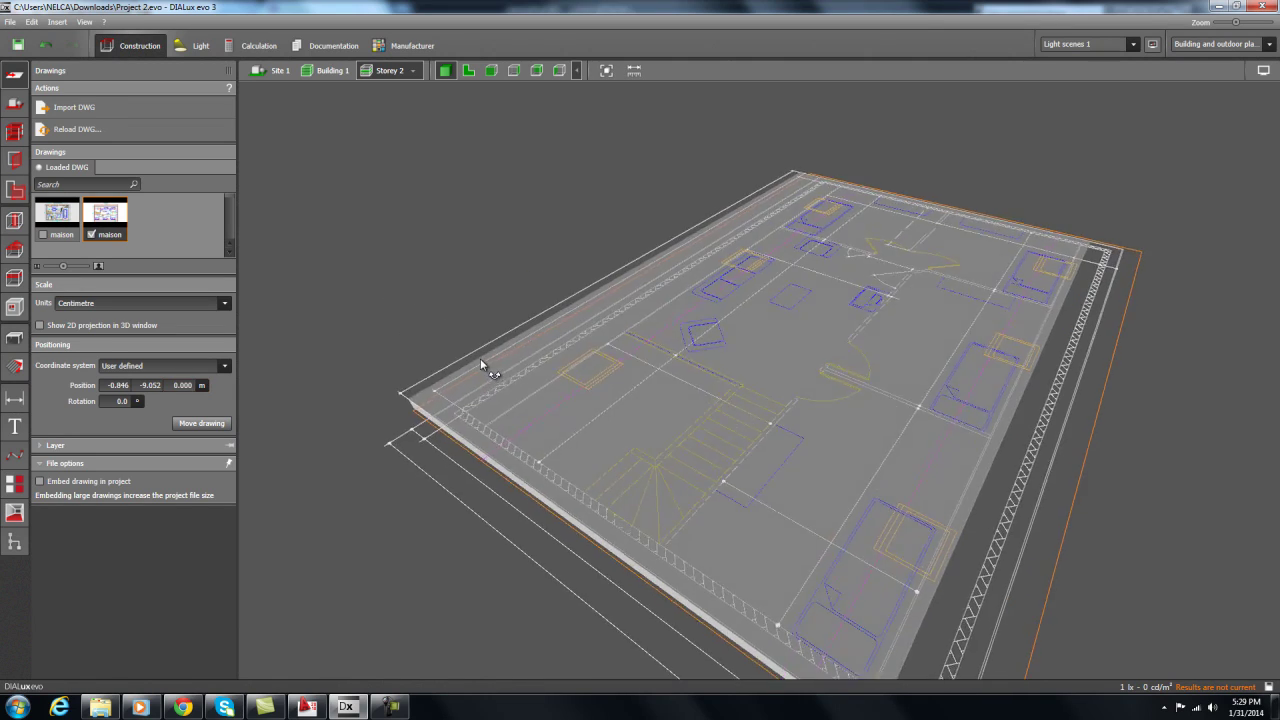
right_drag(480, 358, 523, 365)
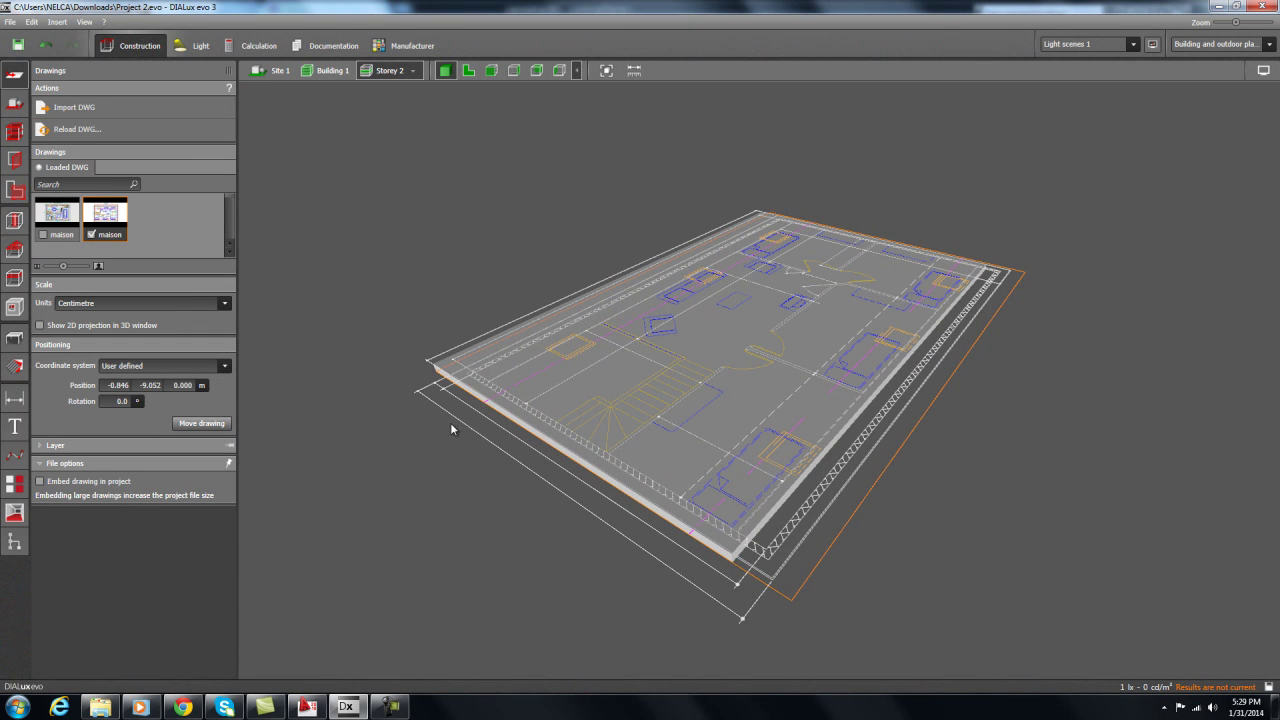
mouse_move(450, 316)
right_down()
mouse_move(423, 331)
mouse_move(432, 318)
right_up()
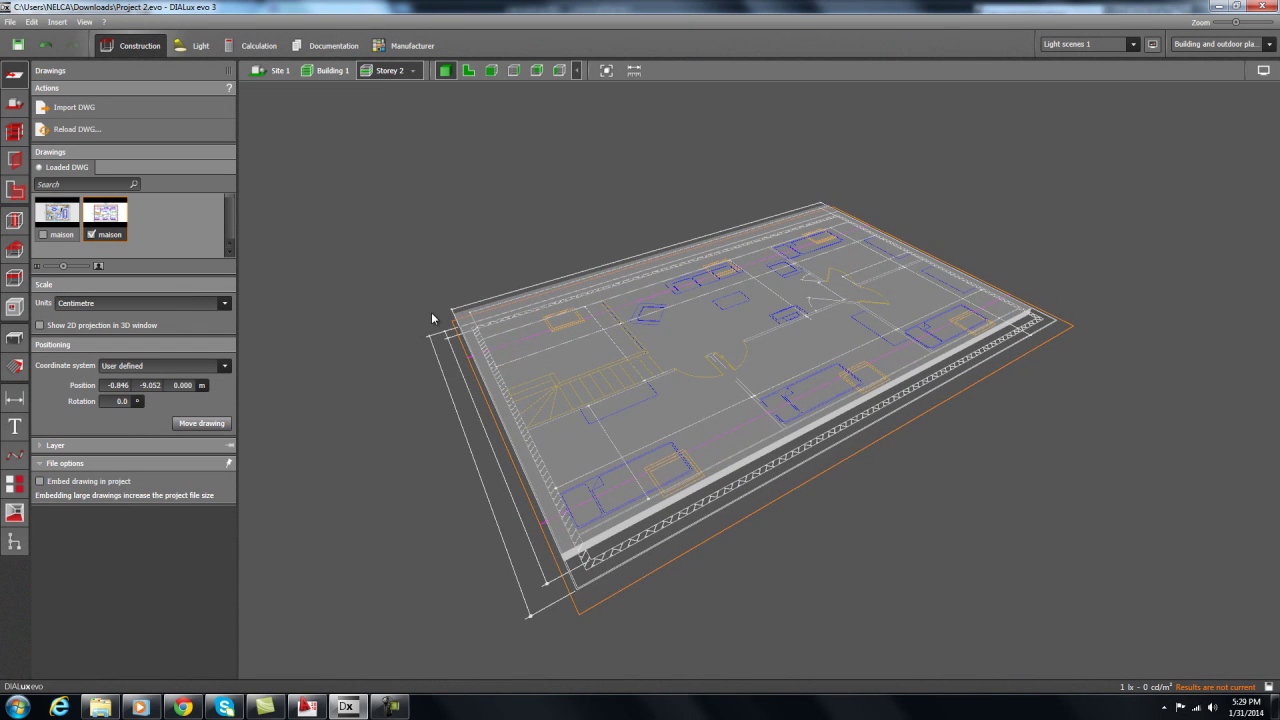
click(468, 72)
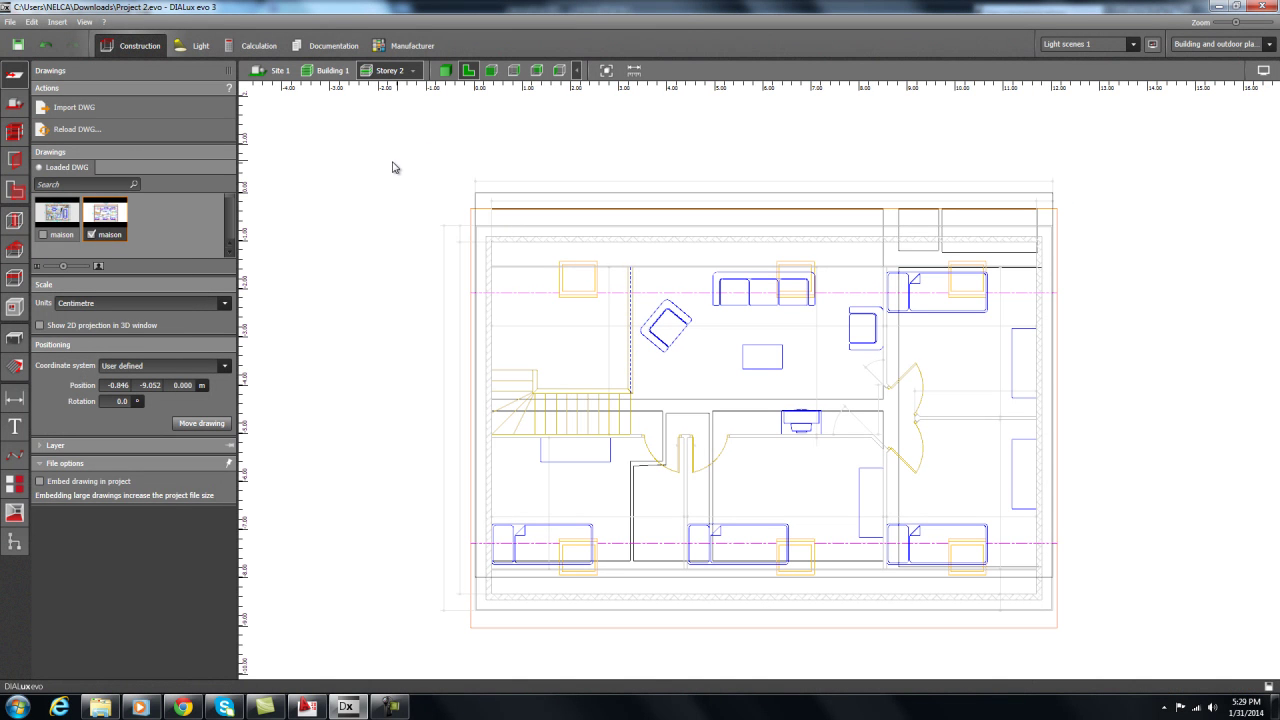
click(18, 138)
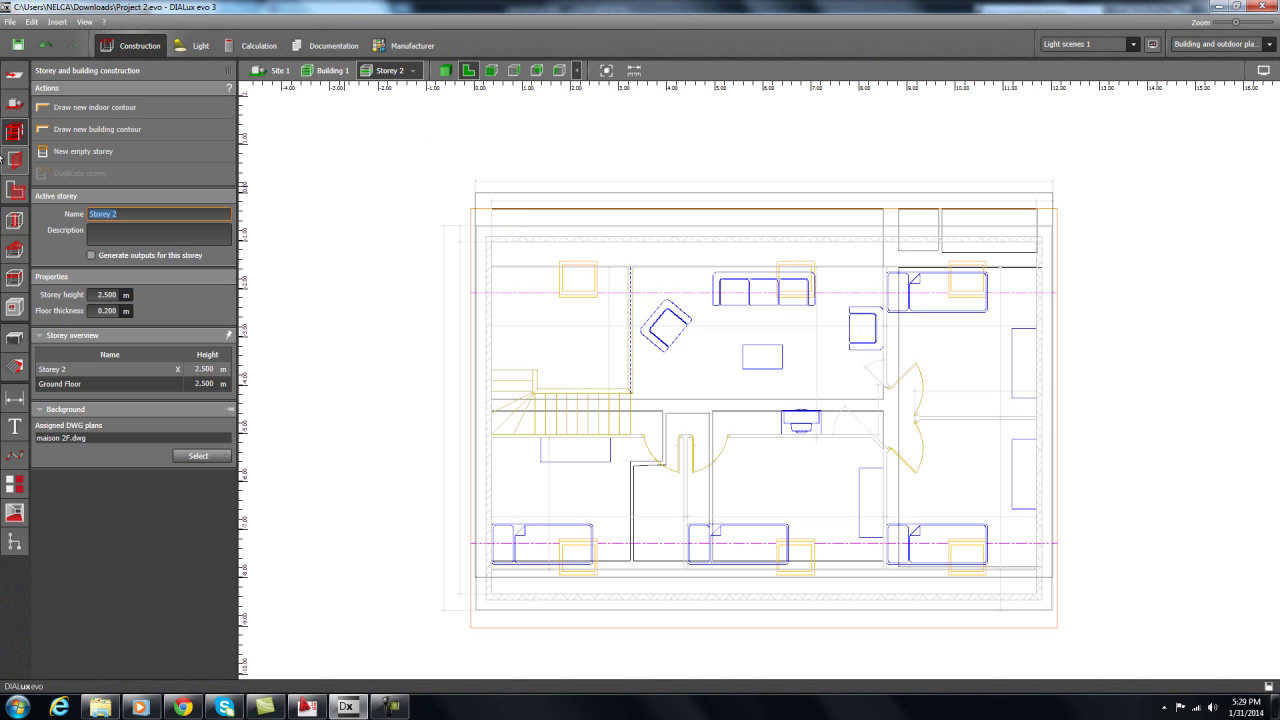
click(83, 130)
scroll(604, 298, up, 2)
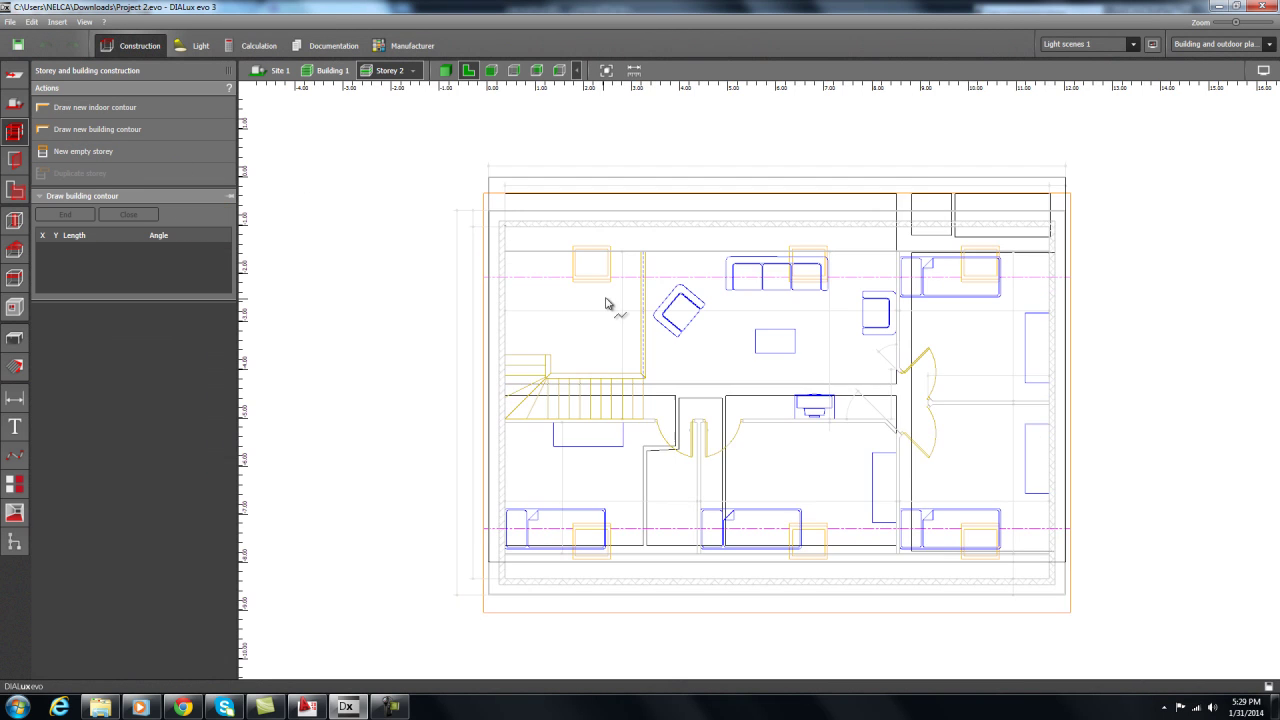
middle_drag(544, 250, 501, 244)
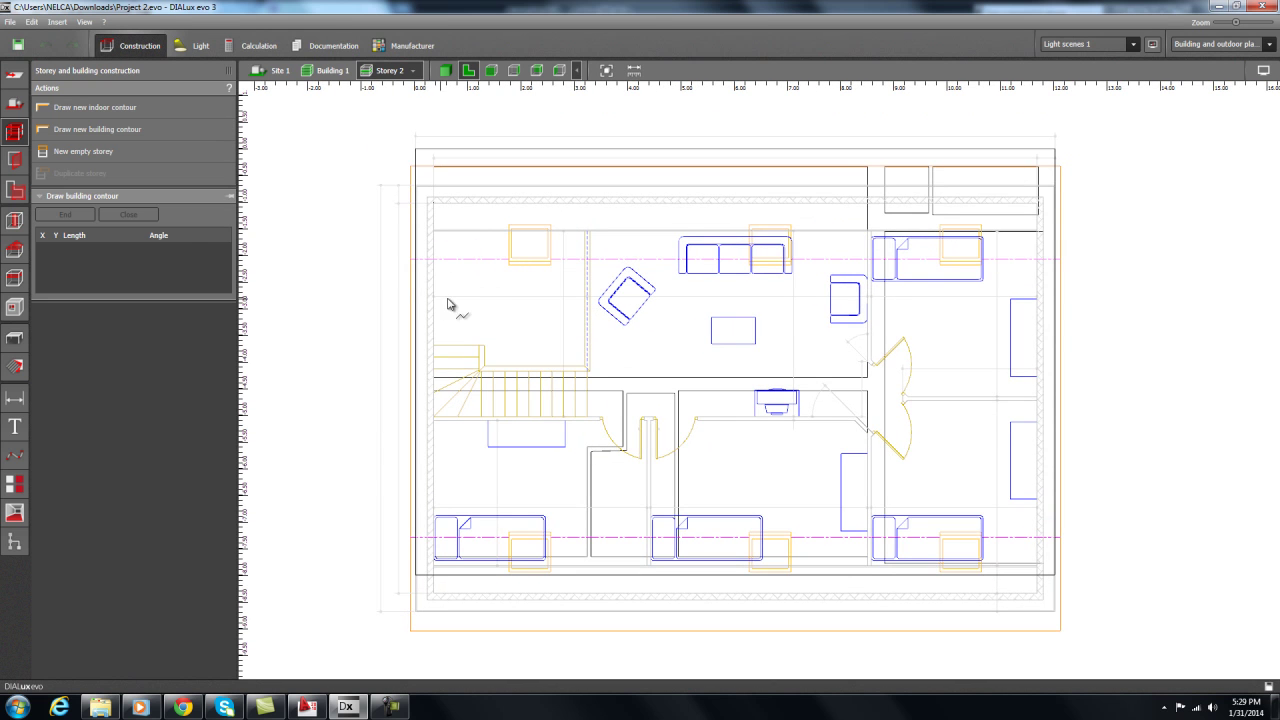
middle_drag(448, 309, 456, 228)
middle_drag(461, 363, 499, 278)
scroll(460, 408, up, 2)
middle_drag(456, 392, 528, 326)
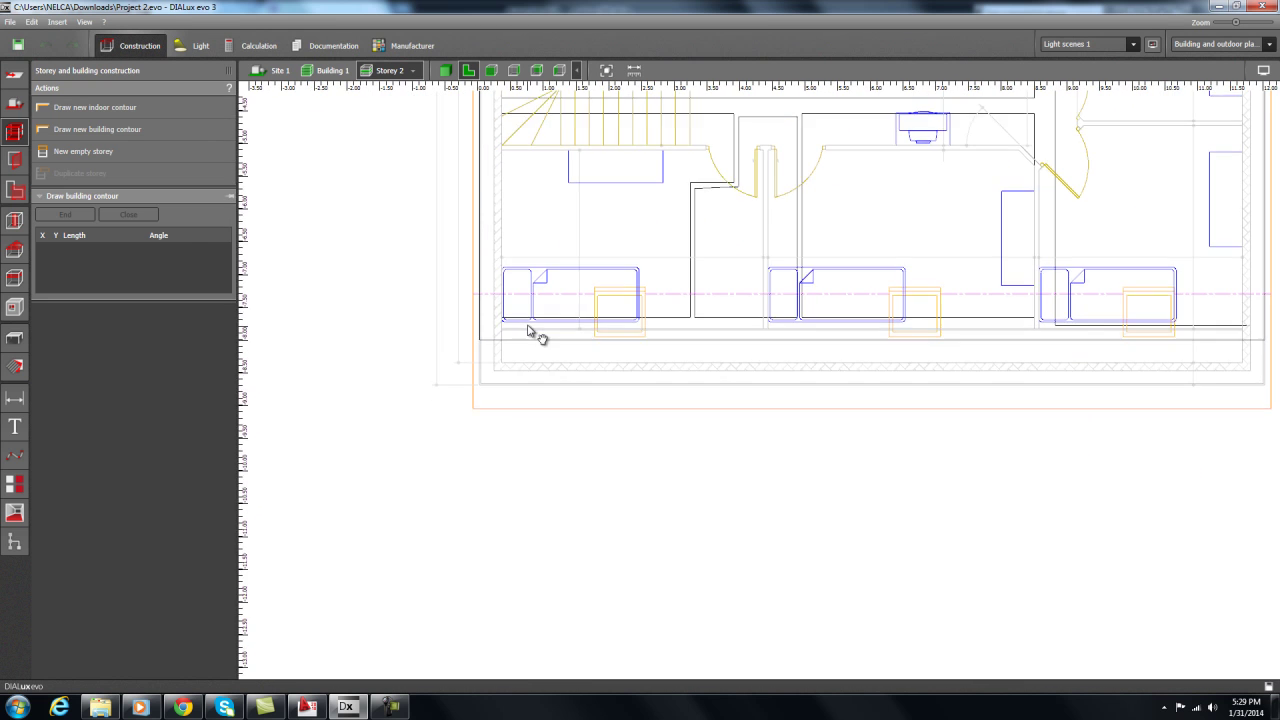
scroll(495, 360, up, 1)
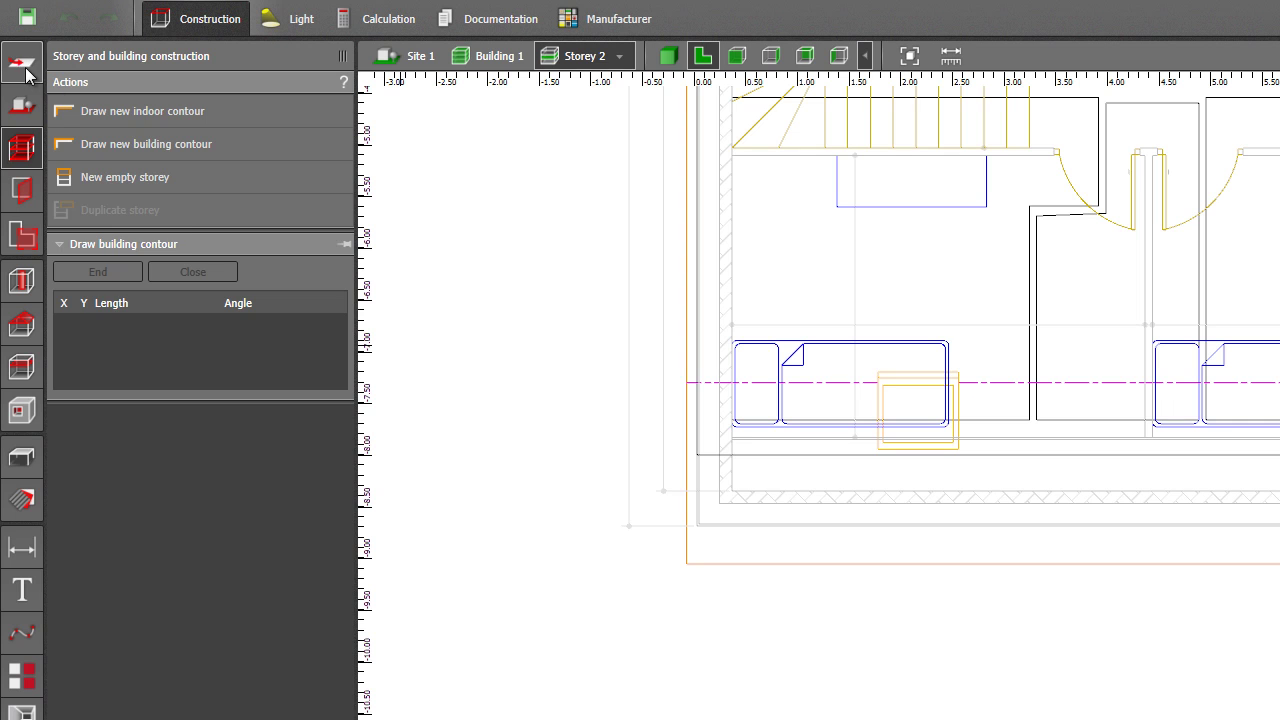
Move the maison 2F drawing so its lower-left outer corner meets the ground floor's corner, and check the alignment in 3D and in plan.
click(24, 66)
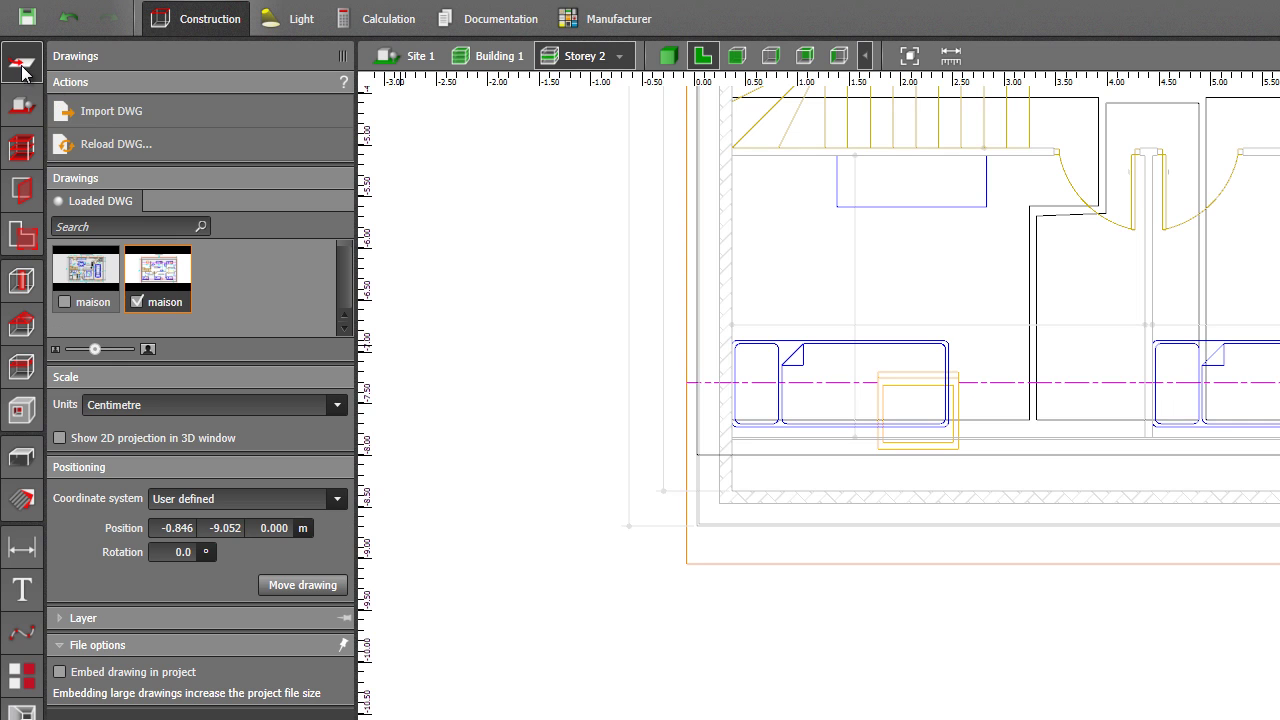
click(297, 588)
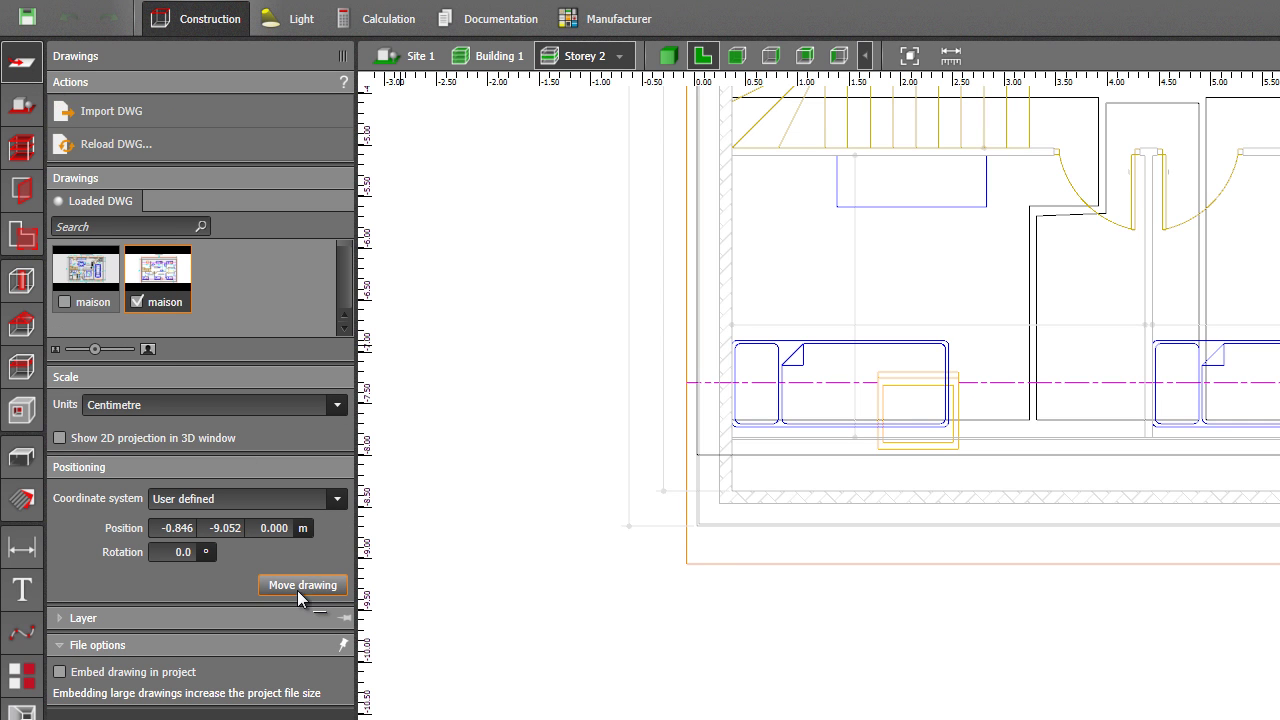
click(696, 527)
click(840, 645)
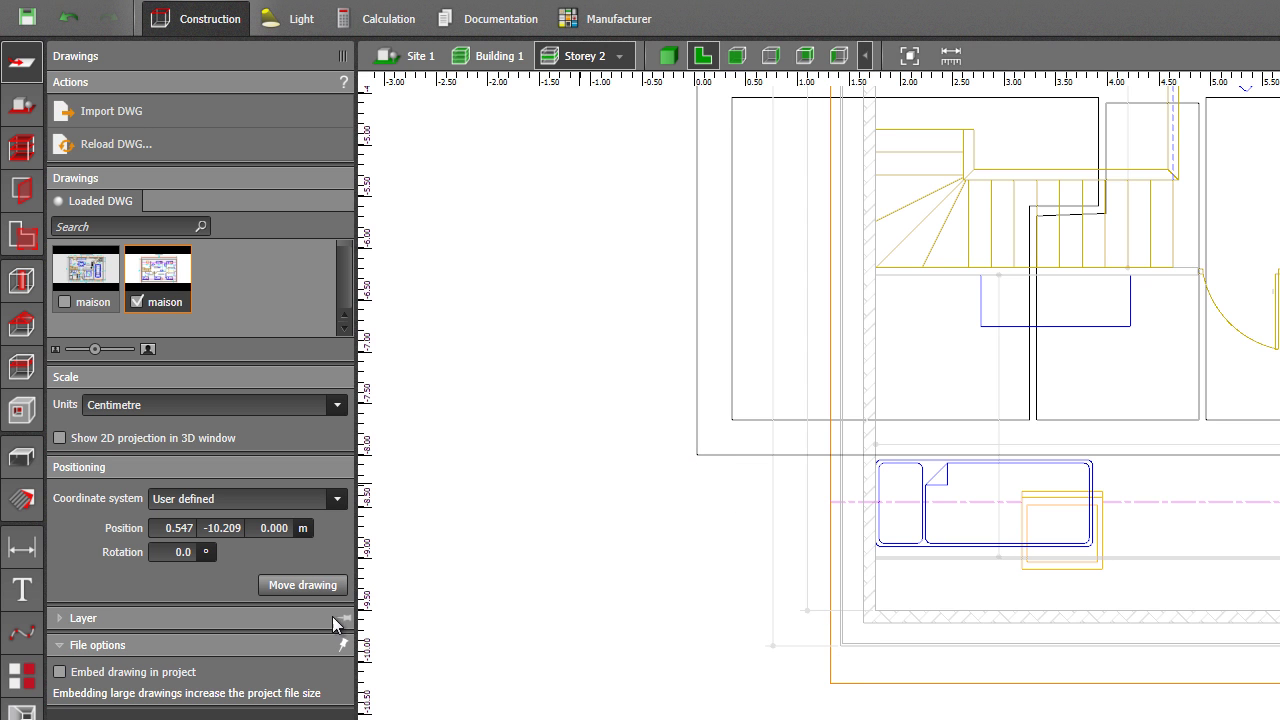
click(700, 462)
scroll(458, 463, down, 1)
middle_drag(516, 517, 516, 602)
mouse_move(586, 529)
middle_down()
mouse_move(580, 503)
mouse_move(586, 524)
middle_up()
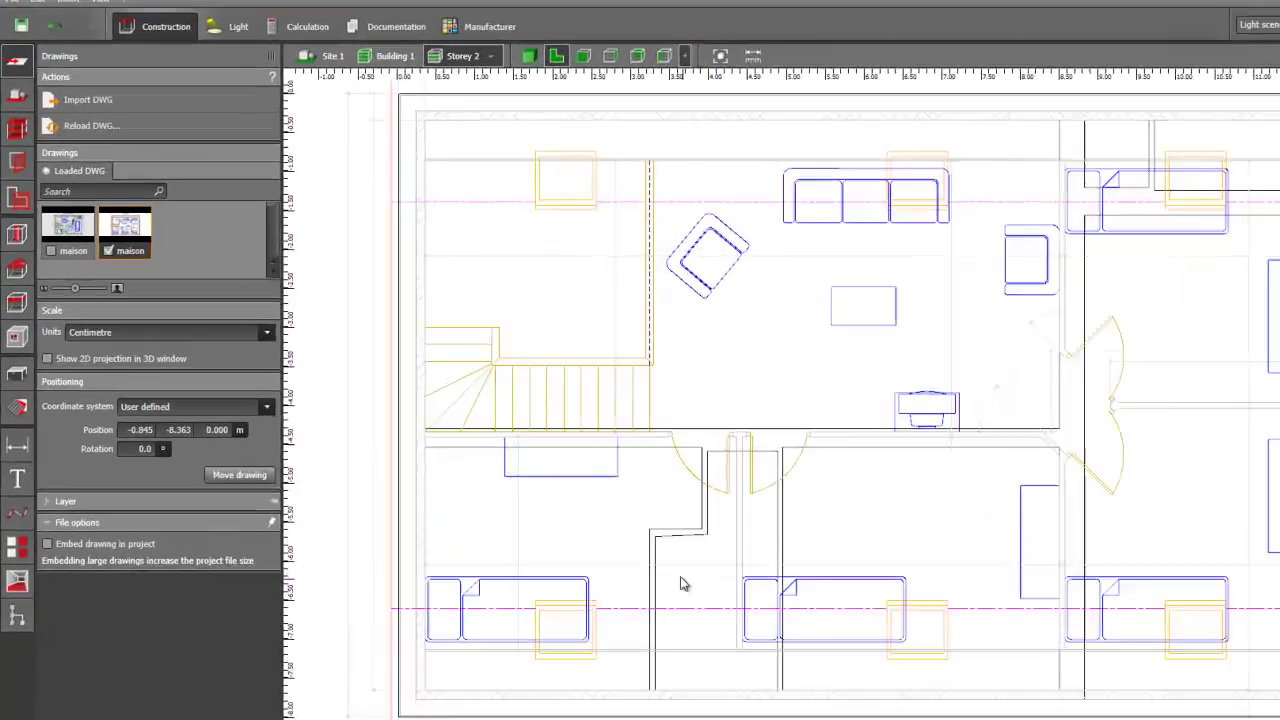
click(529, 55)
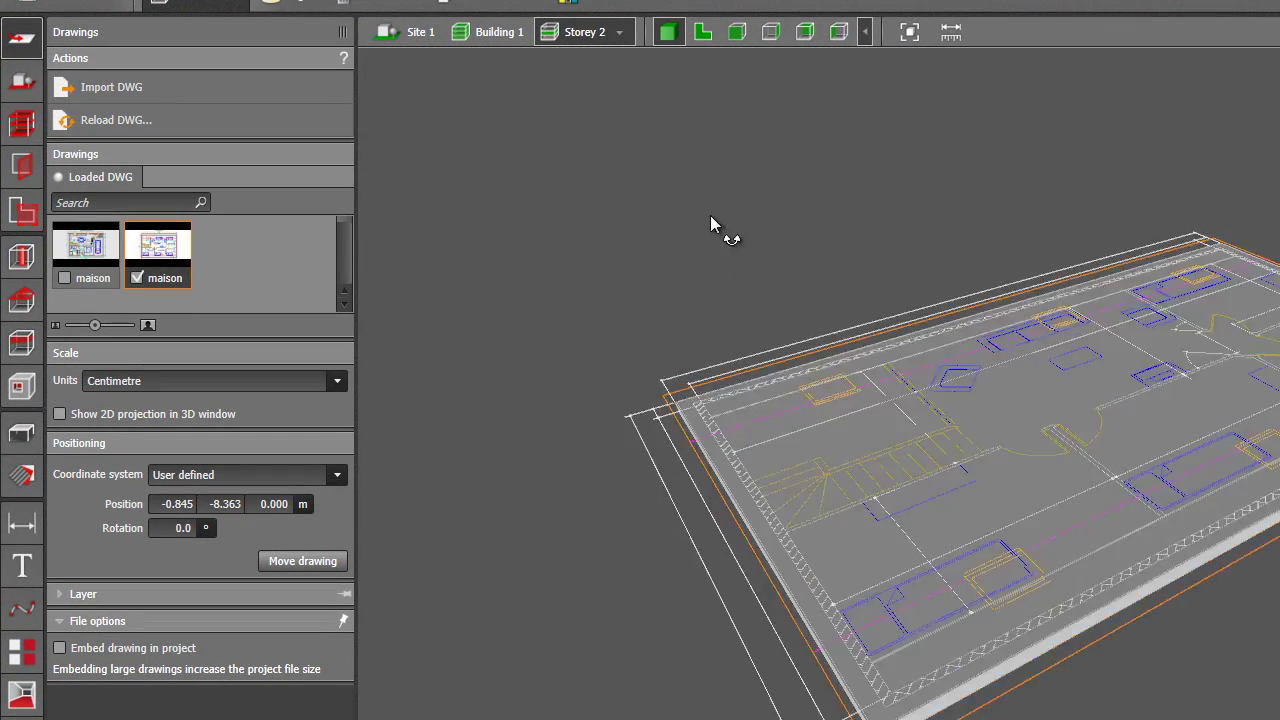
click(704, 33)
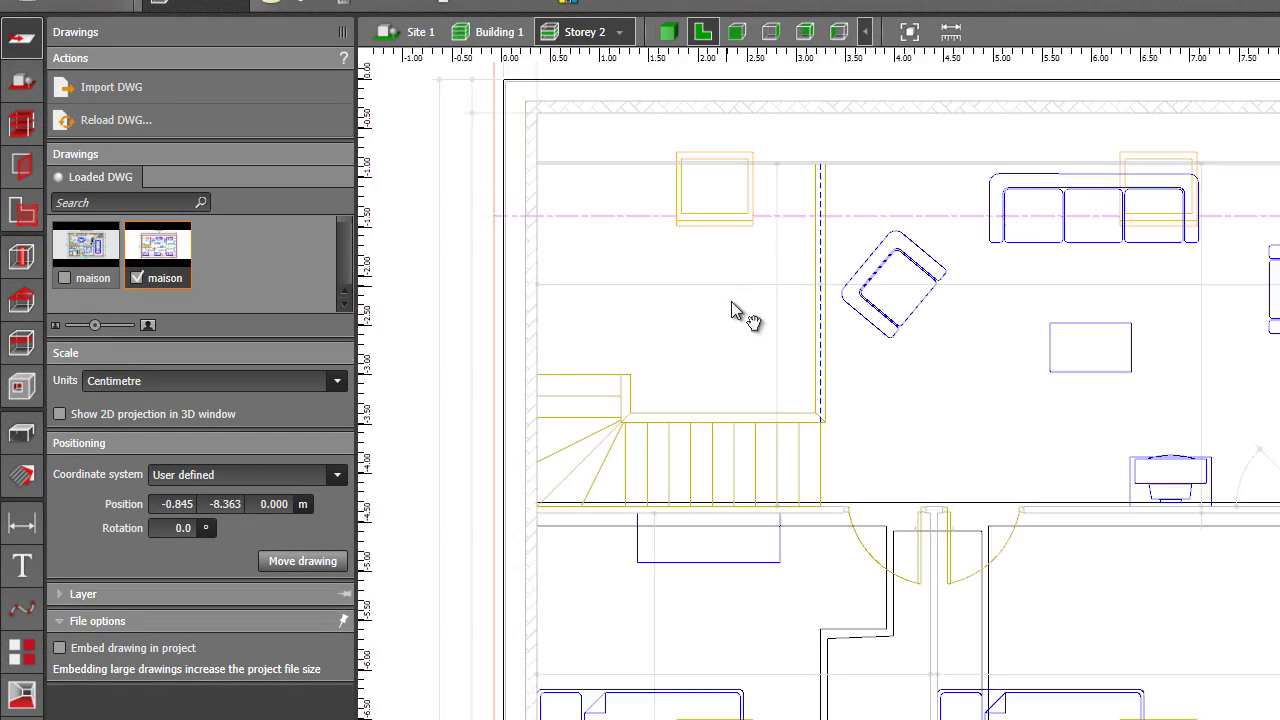
Draw the building contour of Storey 2 around the house's outer rectangle, about 12 m by 8 m, and close it.
click(22, 124)
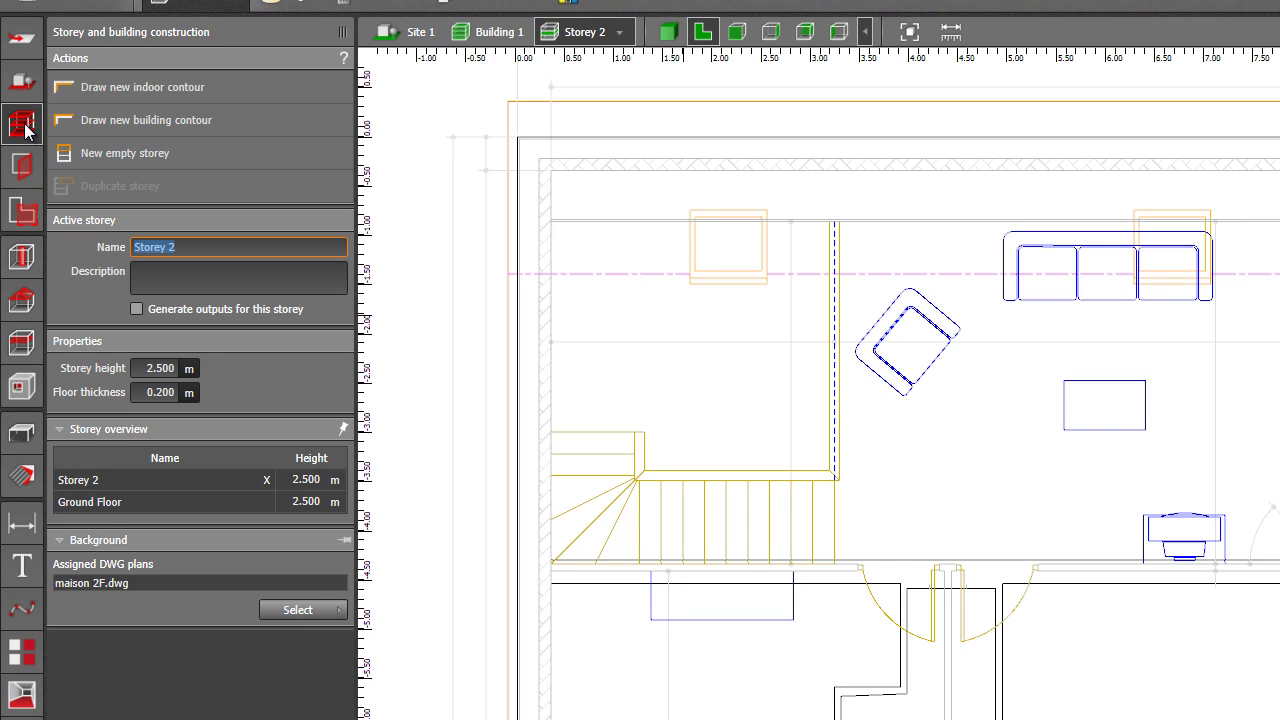
click(102, 122)
click(526, 143)
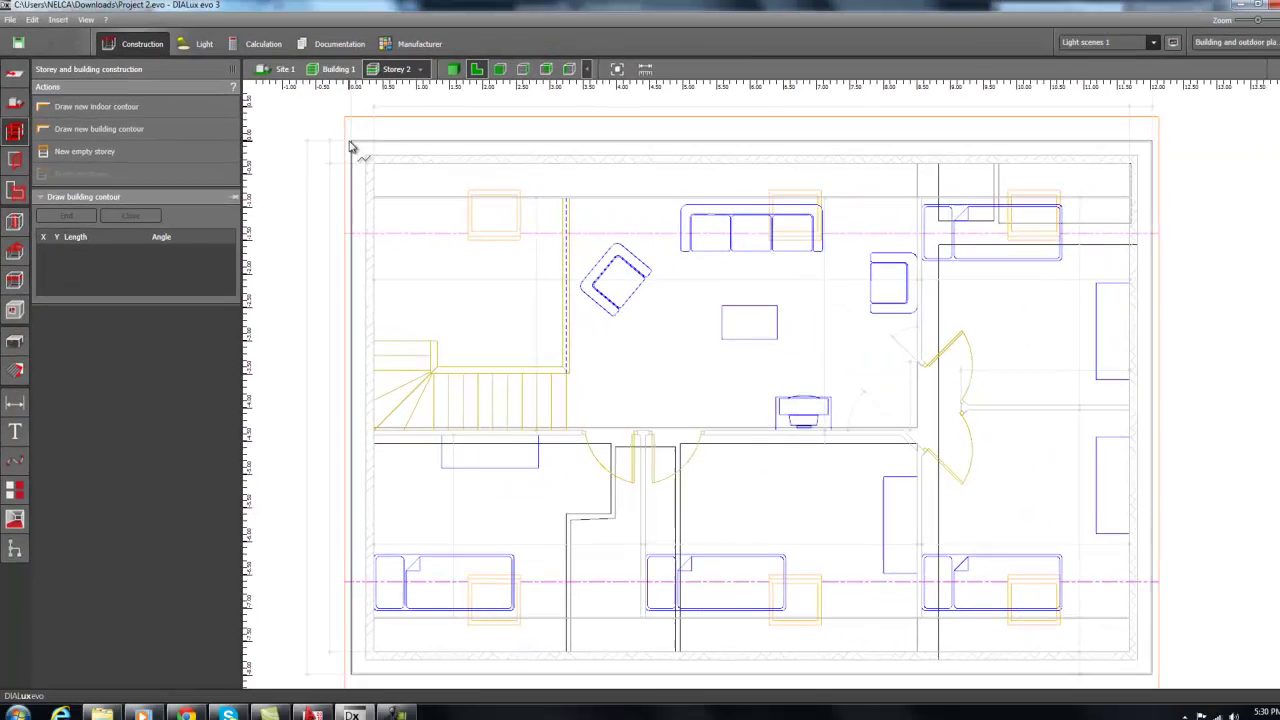
click(1130, 146)
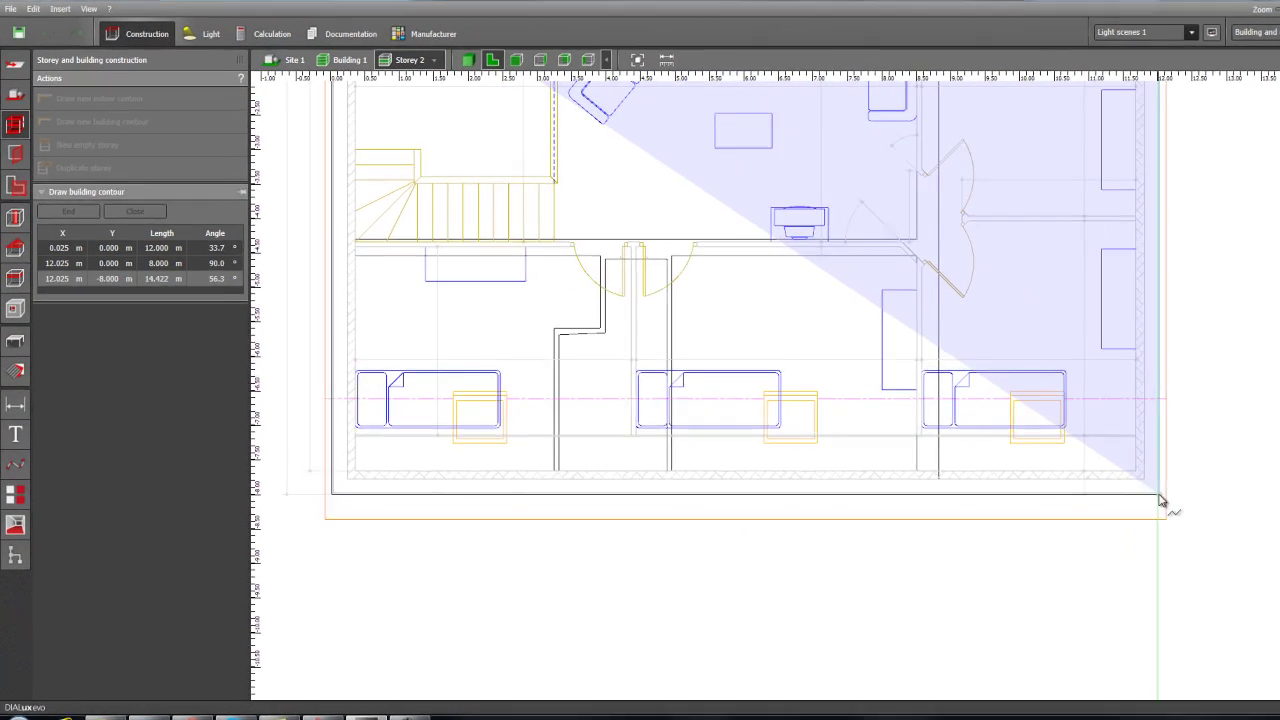
click(1161, 500)
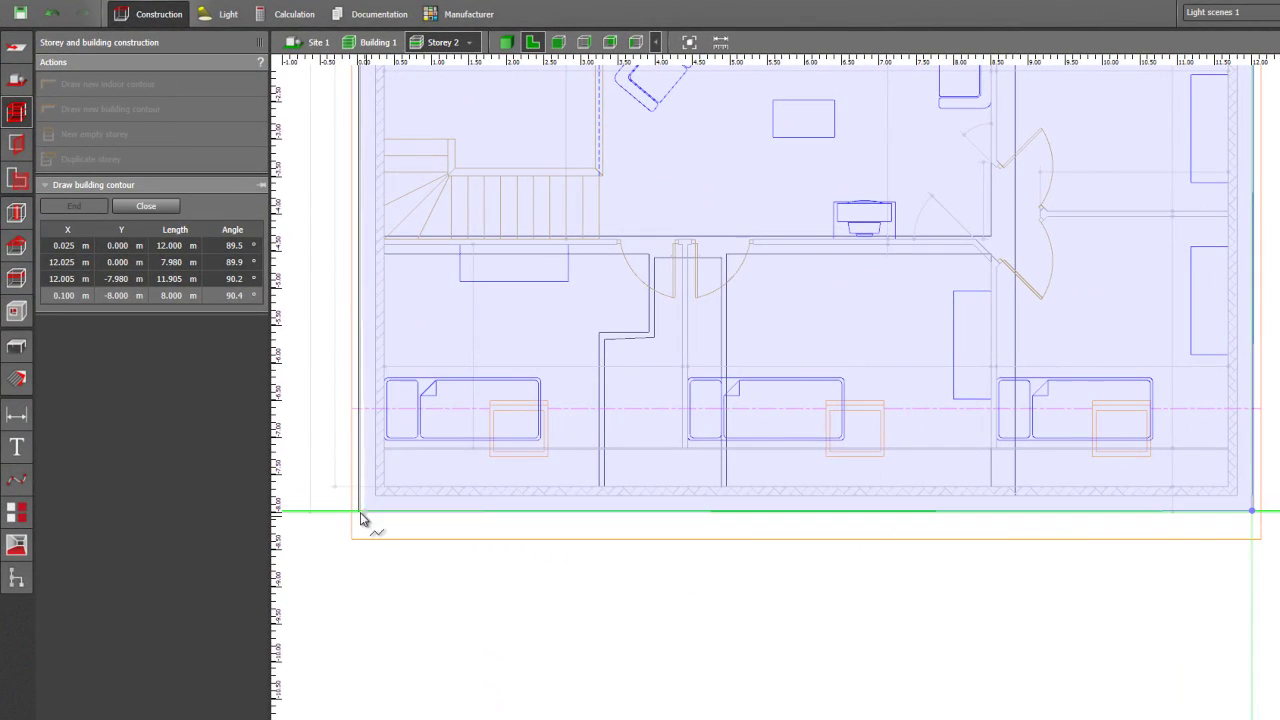
double_click(361, 517)
Switch to AutoCAD and examine the upper storey and roof heights in the COUPE AA section.
middle_drag(563, 234, 554, 314)
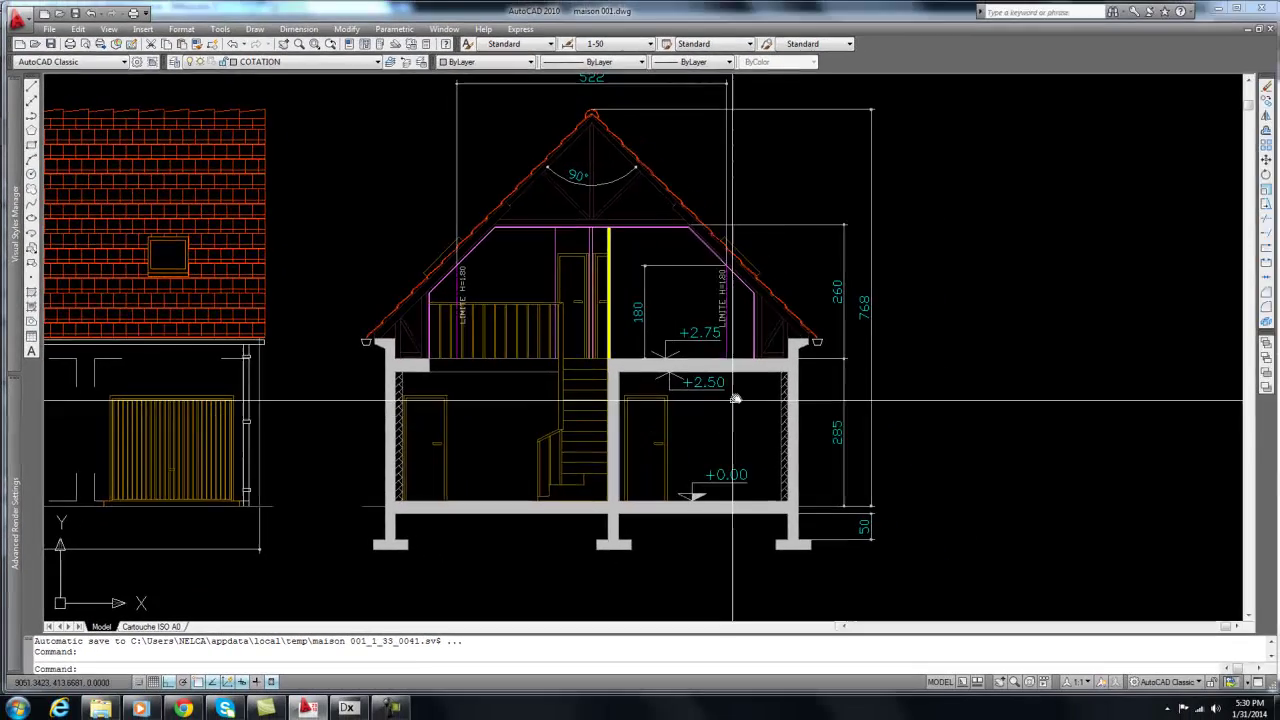
scroll(706, 392, up, 2)
middle_drag(706, 392, 768, 393)
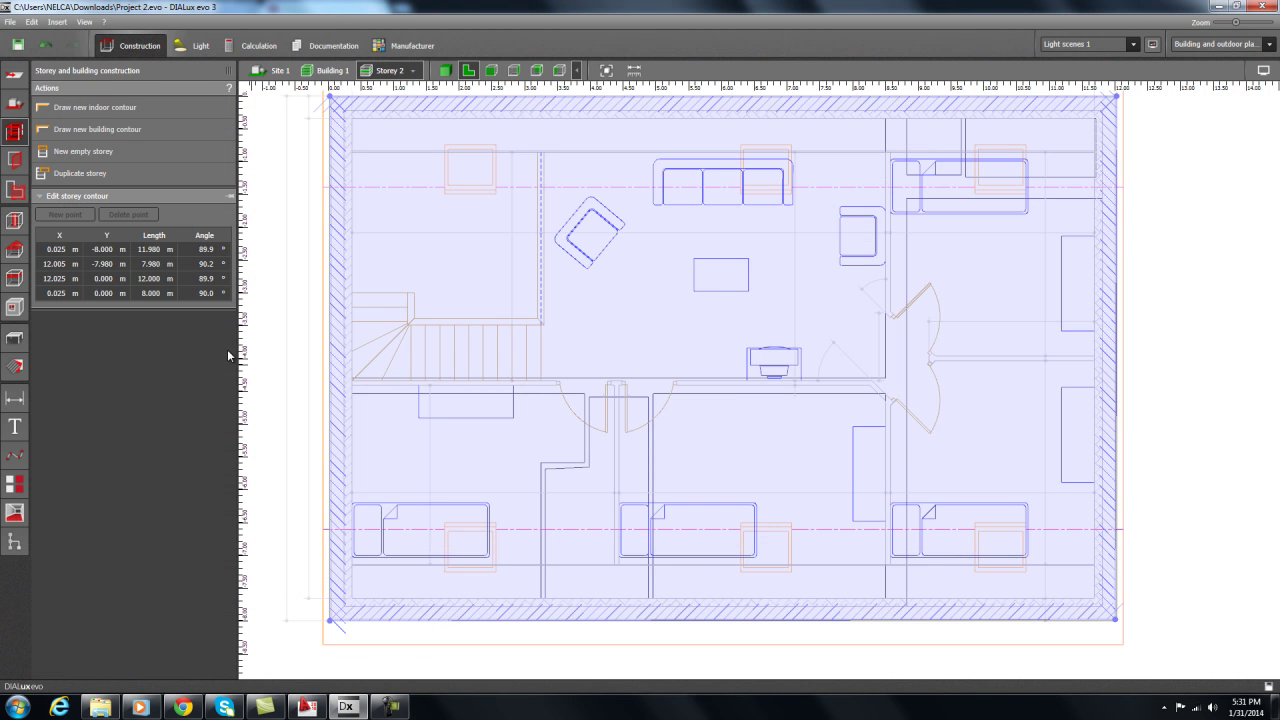
Draw a closed indoor contour for the lower-left bedroom on Storey 2, about 4.00 m by 2.73 m, following the drawing's inner walls.
click(71, 108)
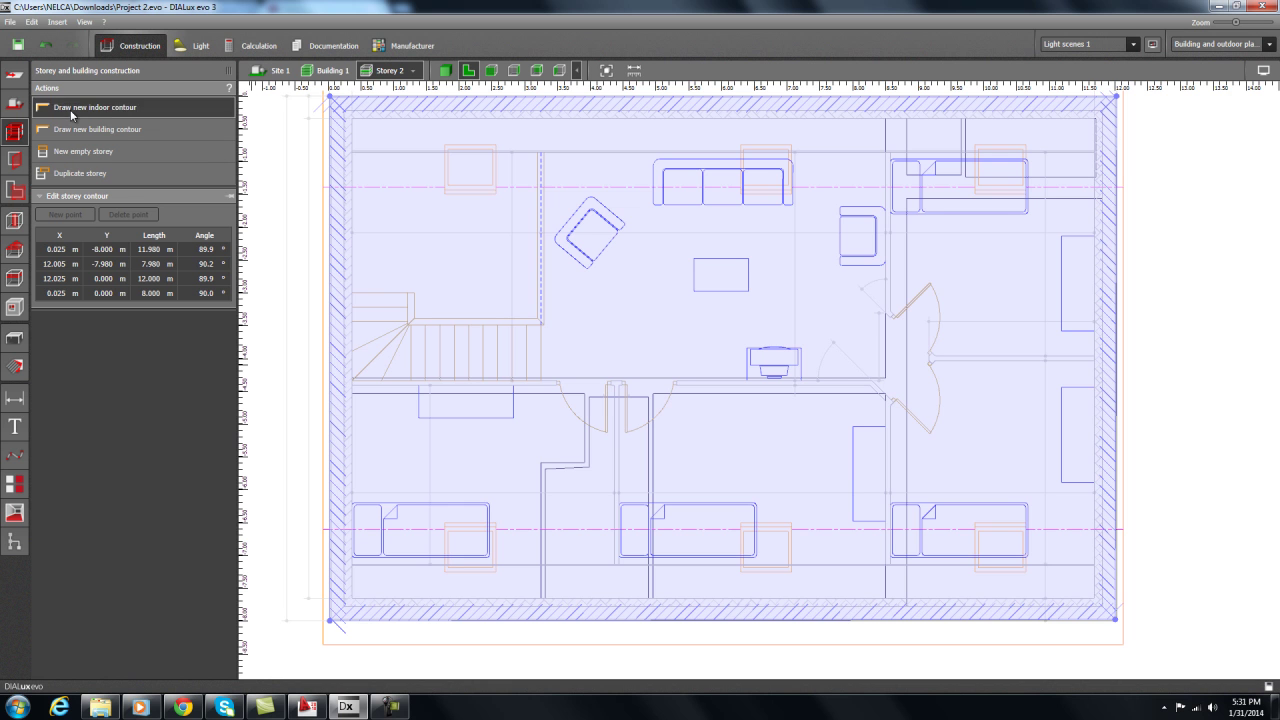
scroll(397, 217, up, 1)
scroll(491, 348, up, 1)
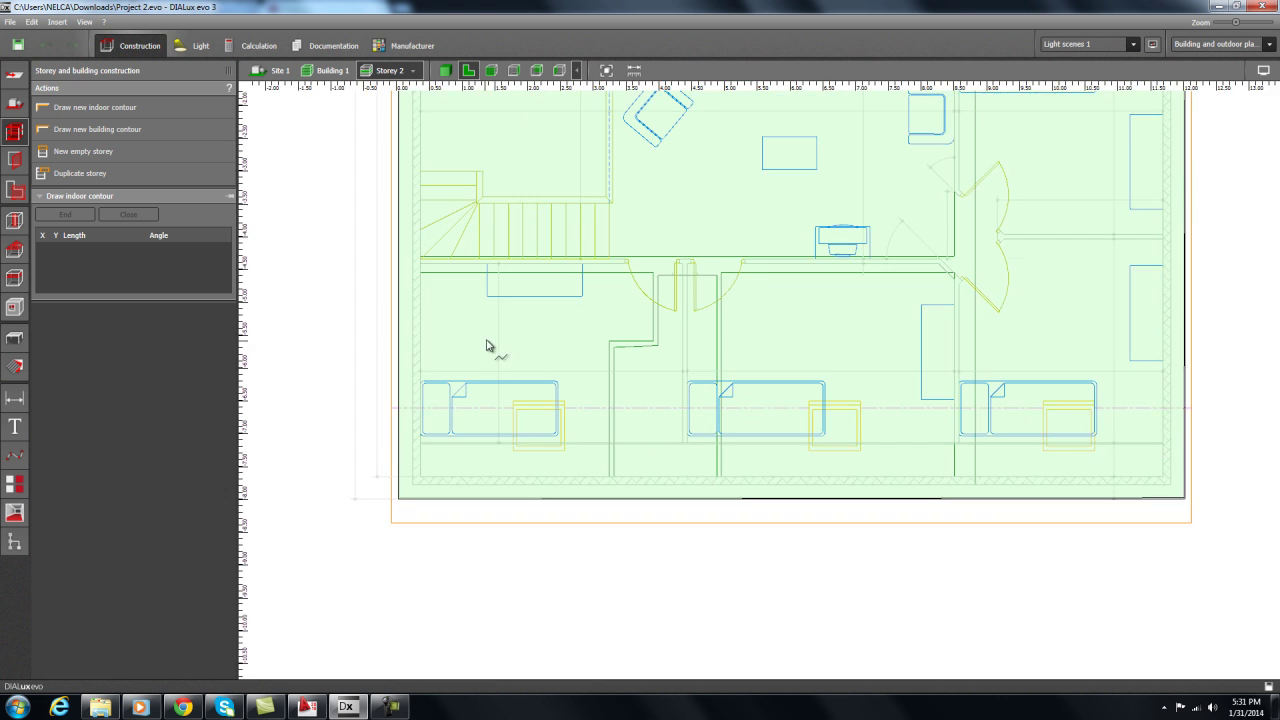
scroll(497, 366, up, 1)
scroll(450, 355, up, 1)
middle_drag(422, 344, 478, 323)
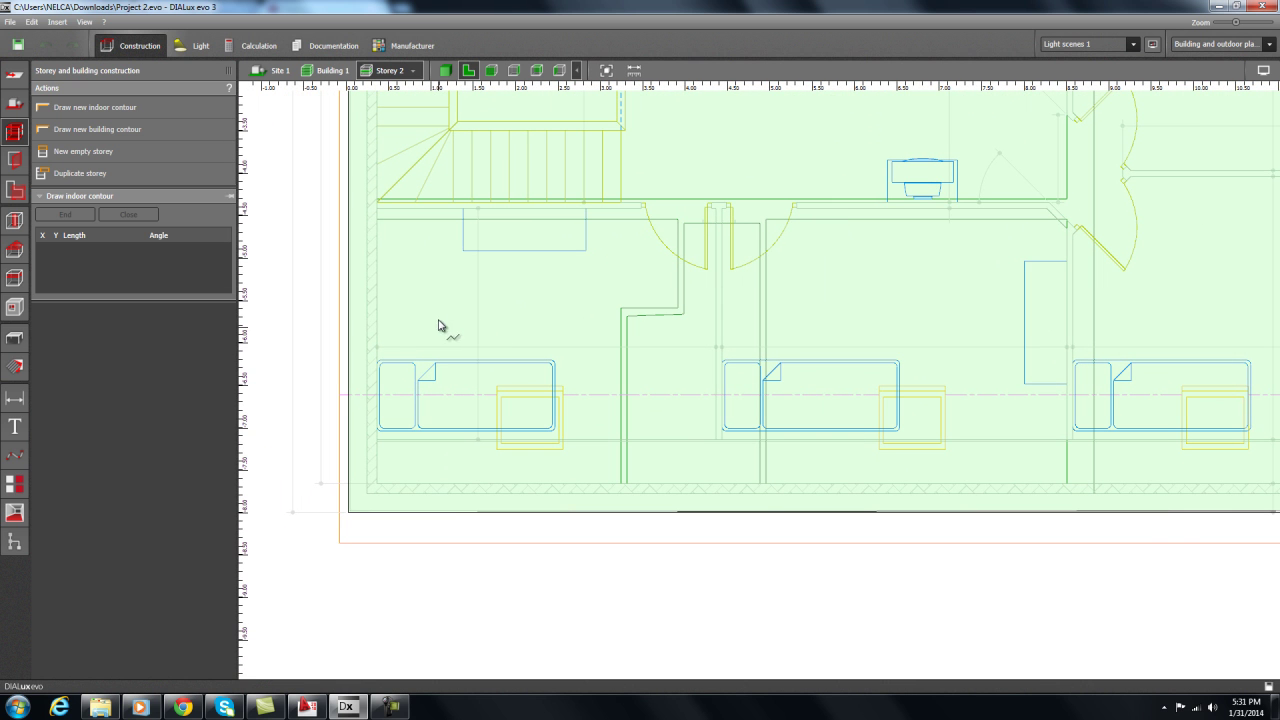
click(378, 209)
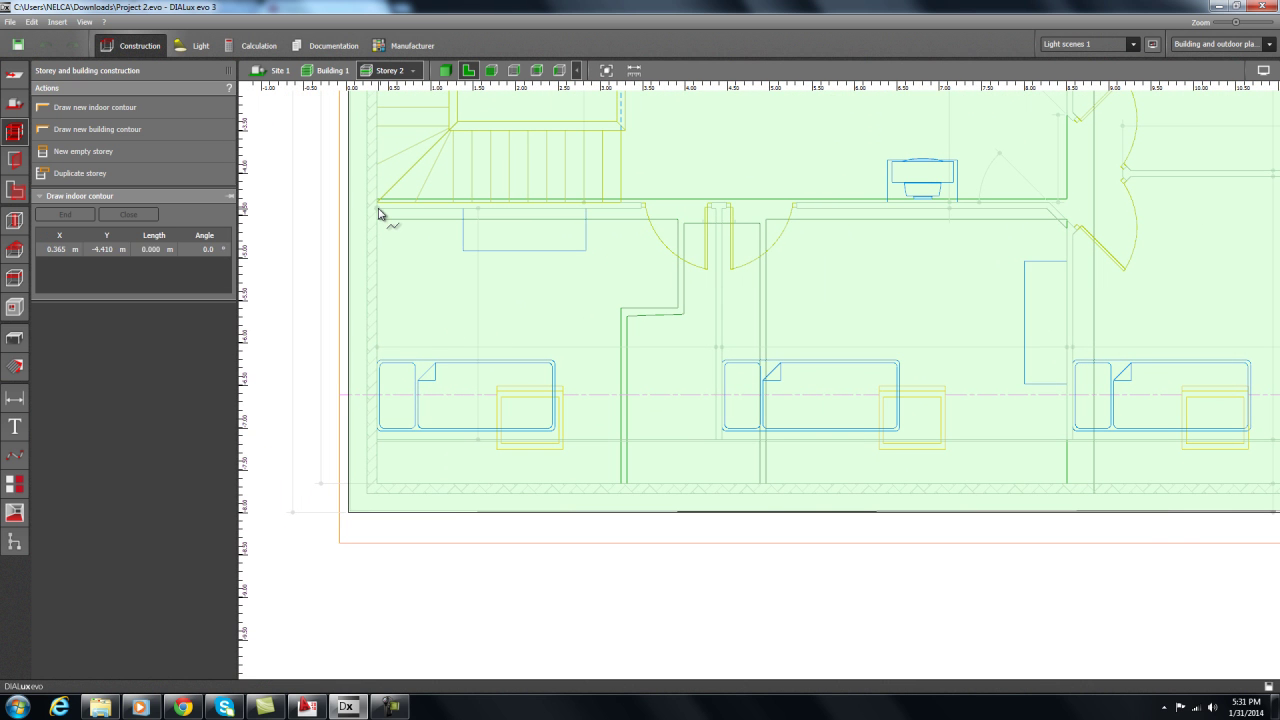
click(380, 439)
click(713, 440)
click(715, 208)
right_click(554, 283)
click(575, 298)
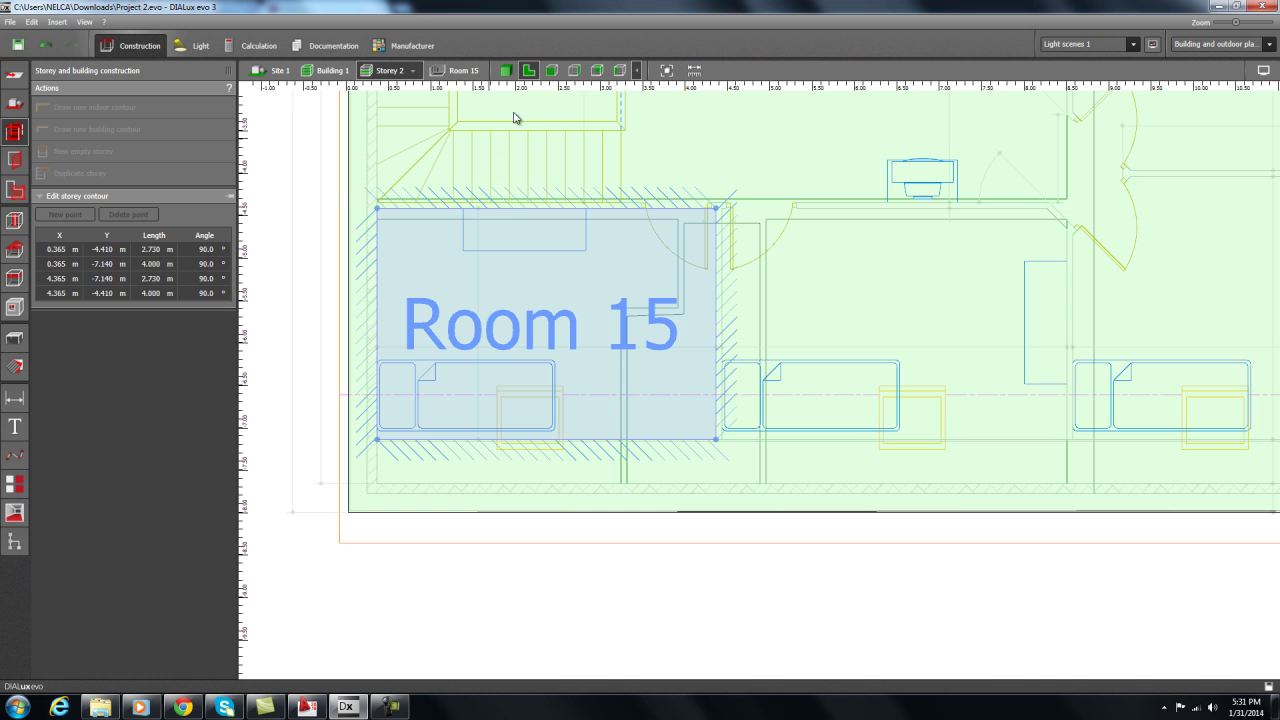
Inspect the rooms drawn on Storey 2 in the 3D view.
click(508, 72)
right_drag(436, 187, 413, 182)
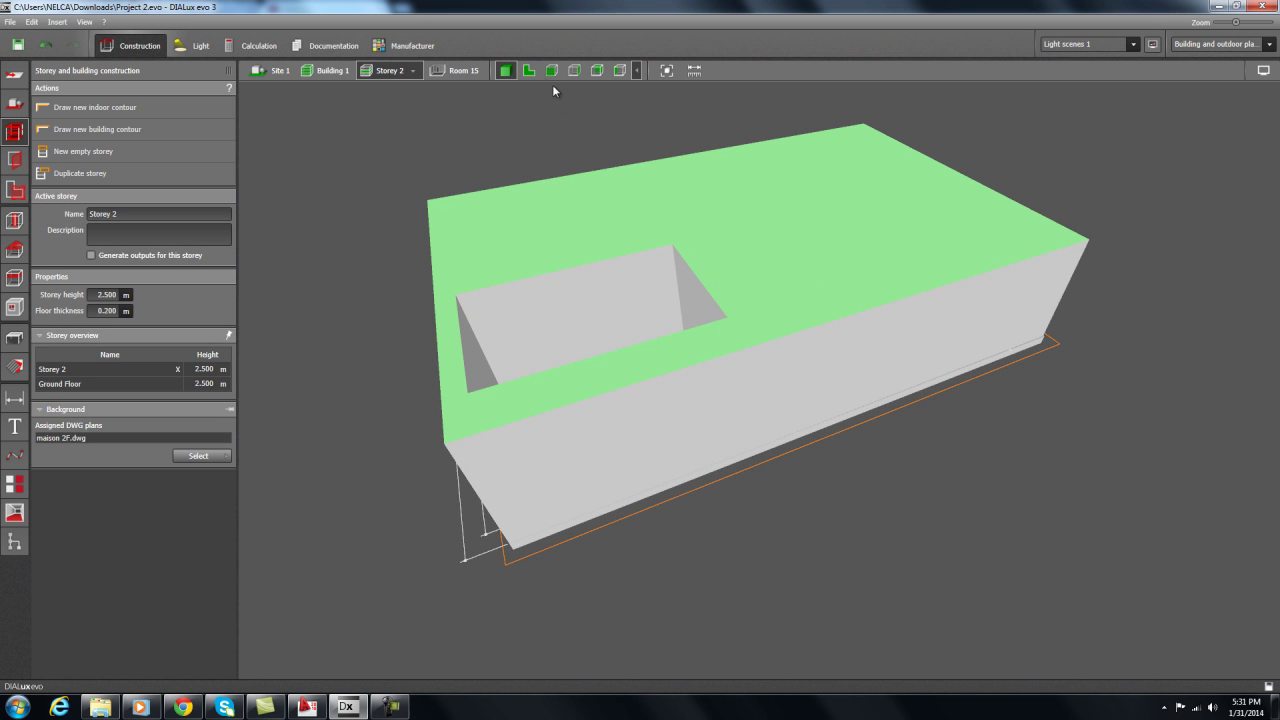
click(529, 71)
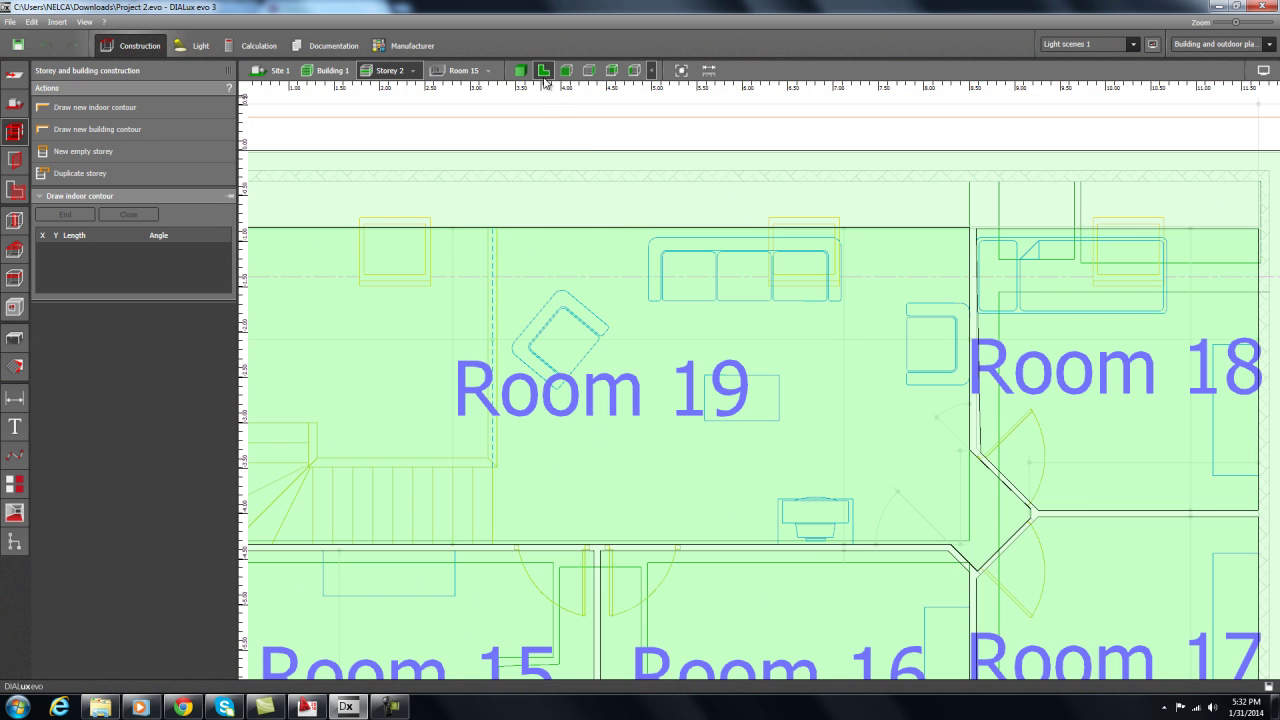
click(520, 70)
right_drag(391, 188, 866, 480)
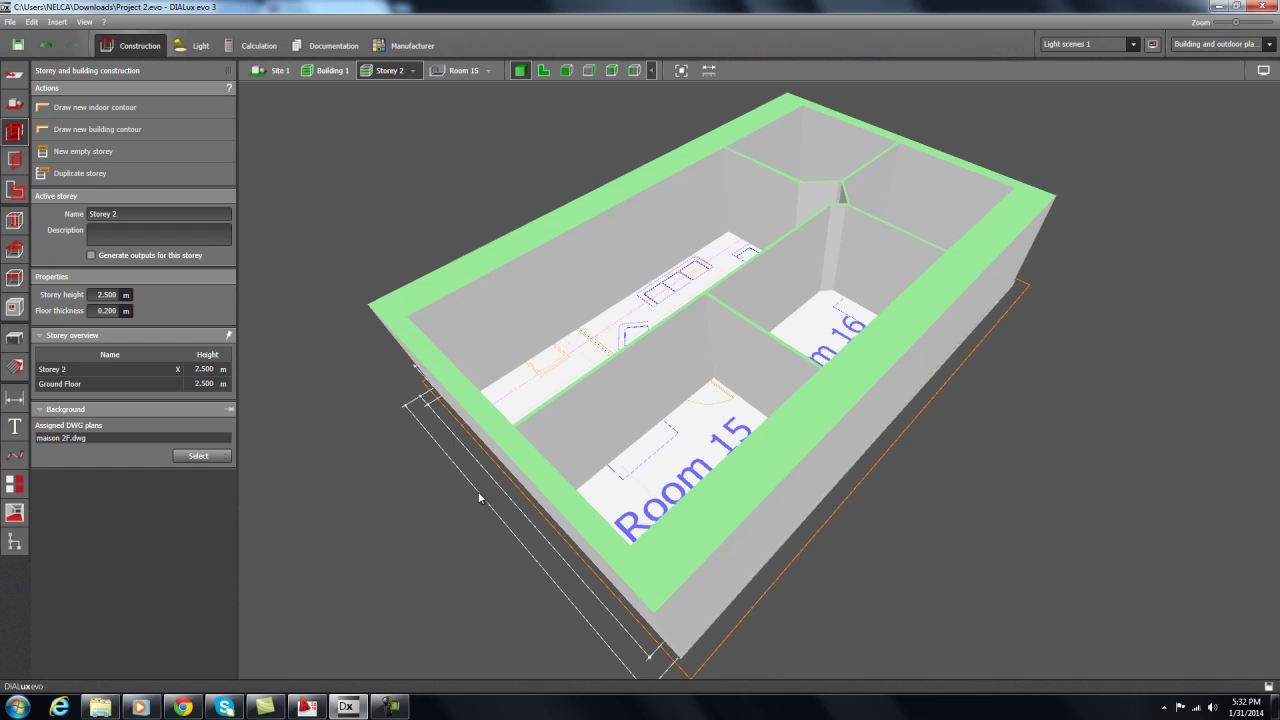
Switch to AutoCAD and measure the outer wall's height above the upper floor slab in the COUPE AA section with the DIST command.
click(310, 708)
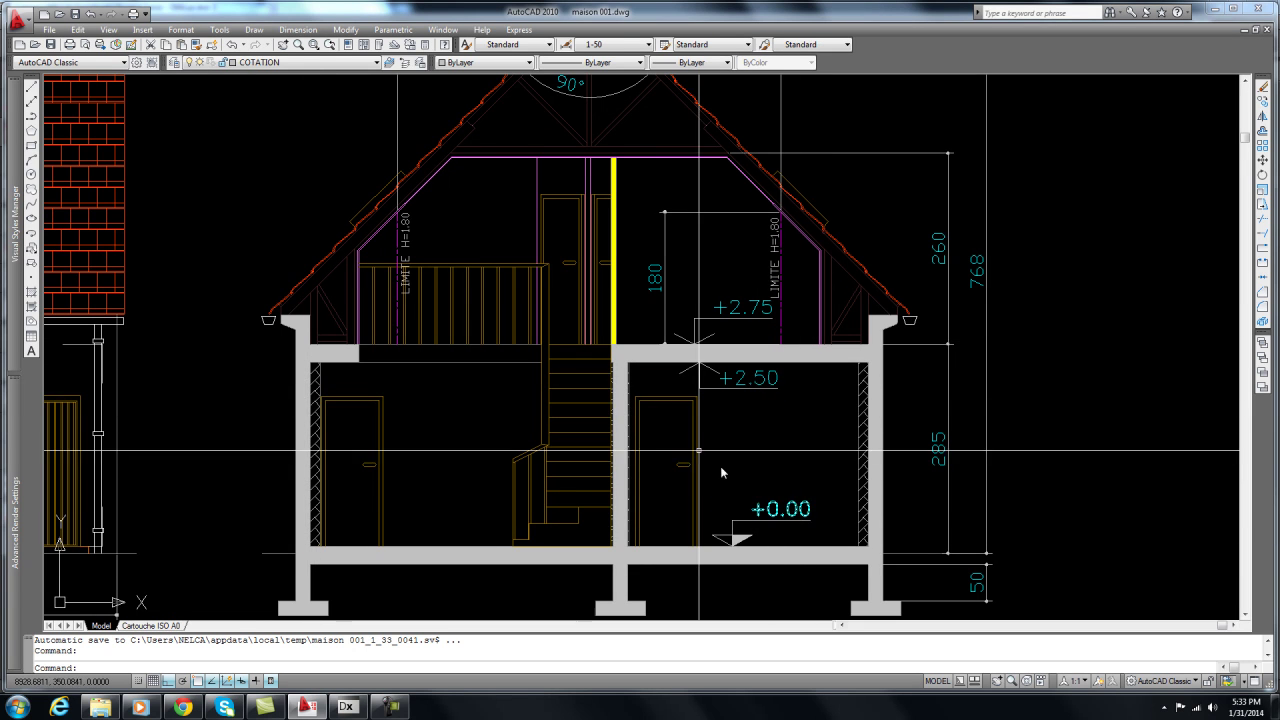
text(di)
key(Return)
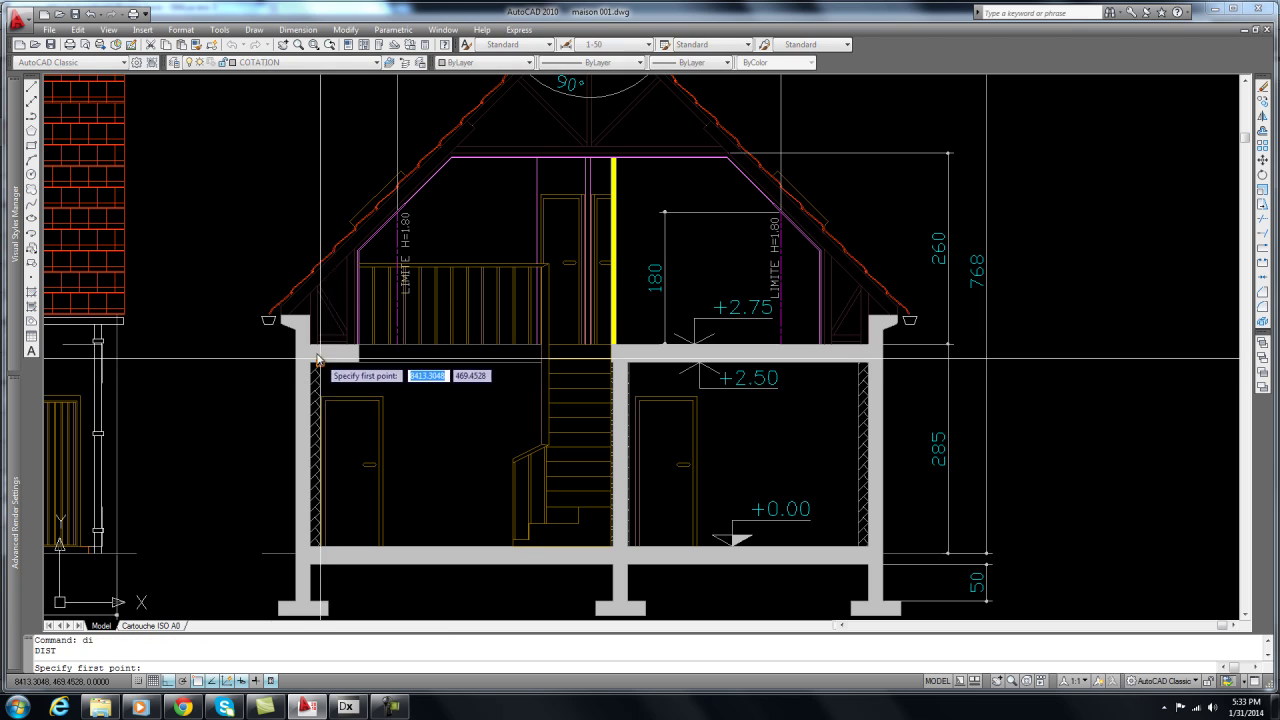
click(309, 345)
click(305, 317)
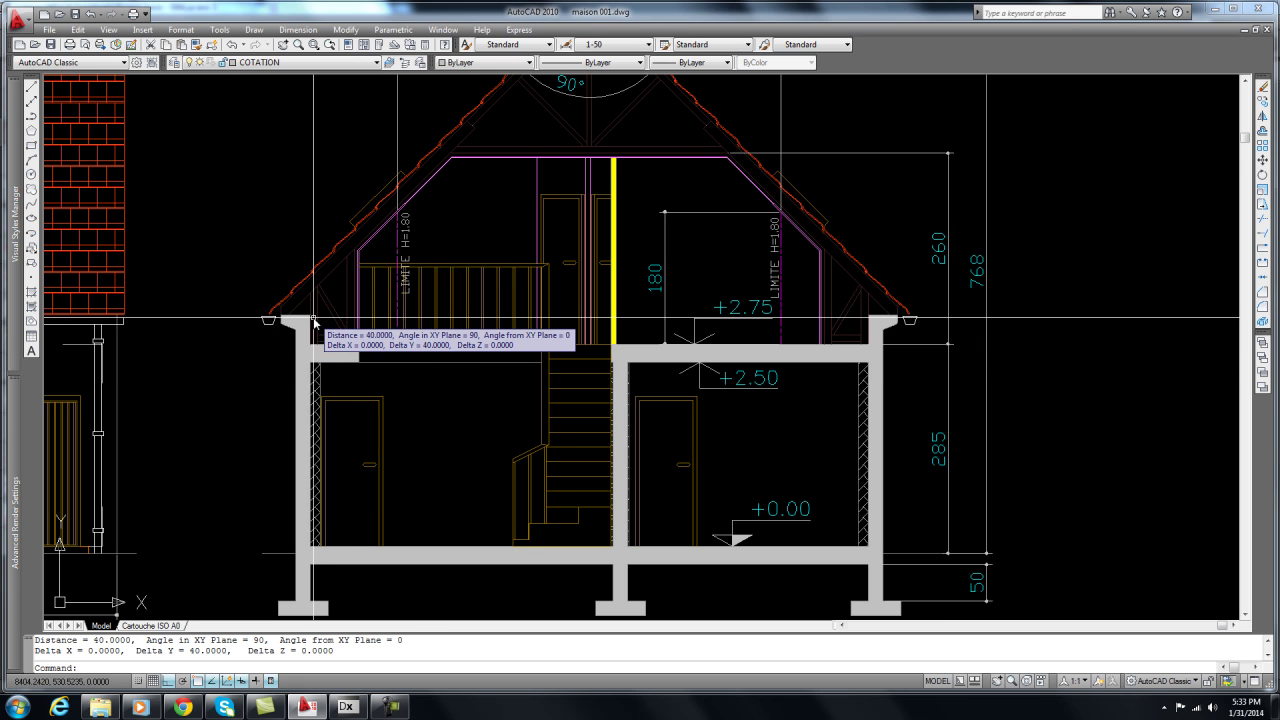
middle_drag(529, 287, 528, 339)
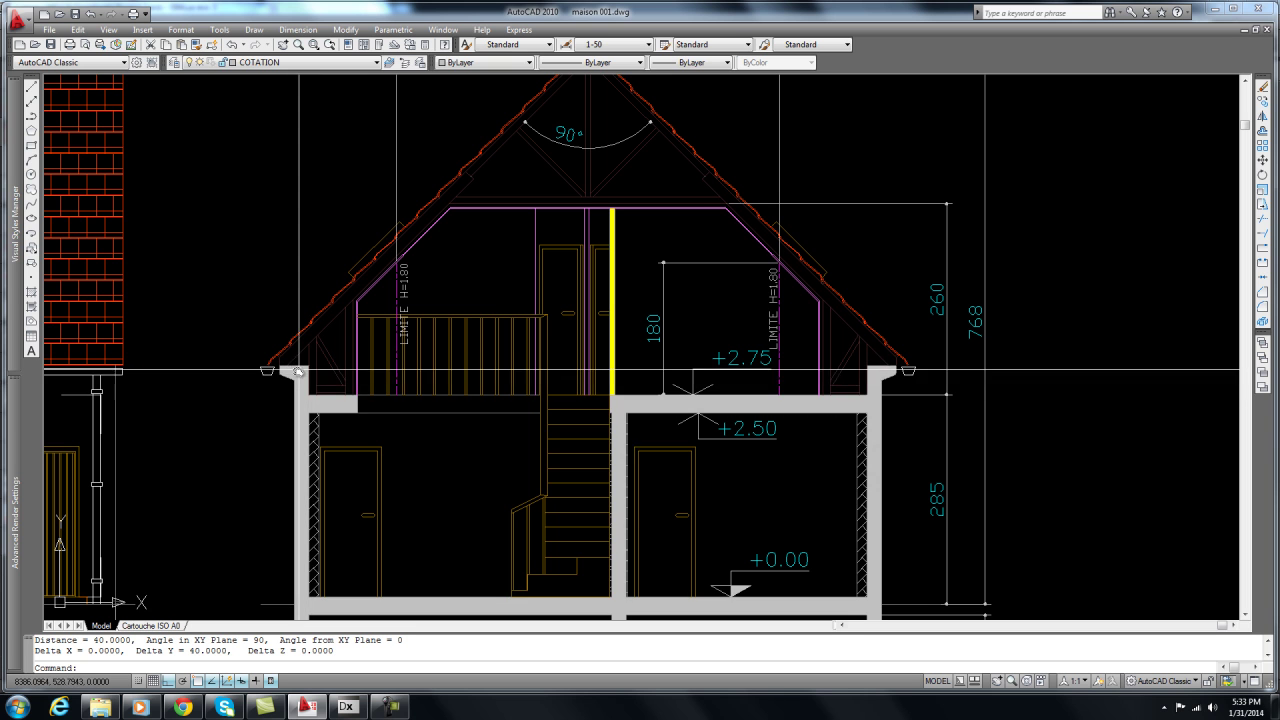
Switch back to DIALux evo, set Storey 2's height to 0.81 m and check the lowered walls in 3D.
click(346, 706)
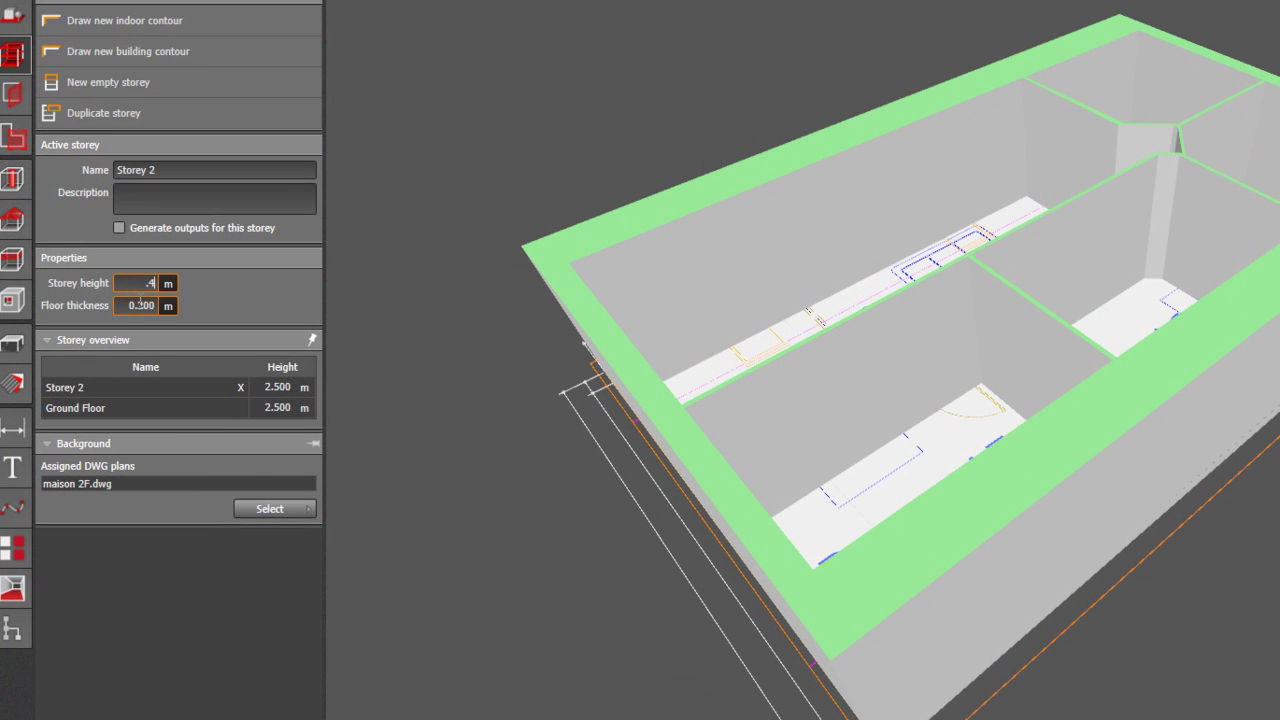
text(1)
key(Return)
right_drag(650, 252, 835, 167)
drag(836, 170, 700, 335)
mouse_move(348, 708)
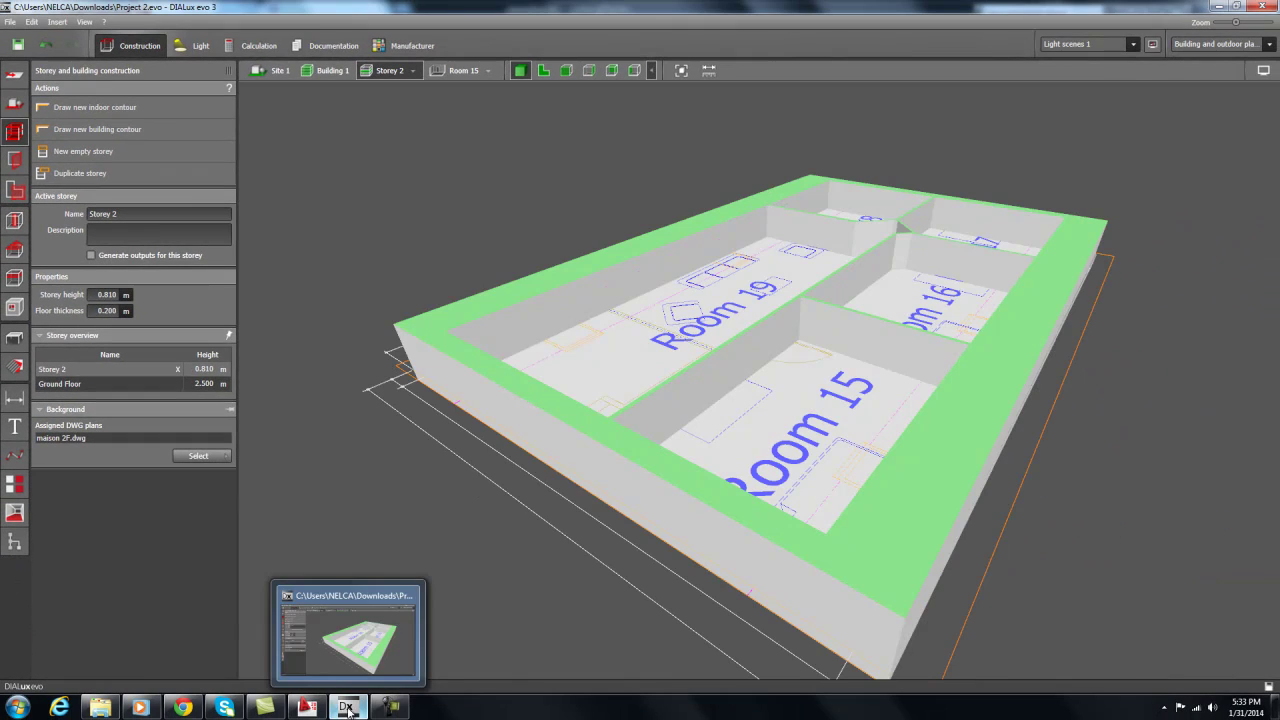
Switch to AutoCAD and measure the height from the roof's inner ridge to the upper floor in the COUPE AA section with DIST.
click(308, 708)
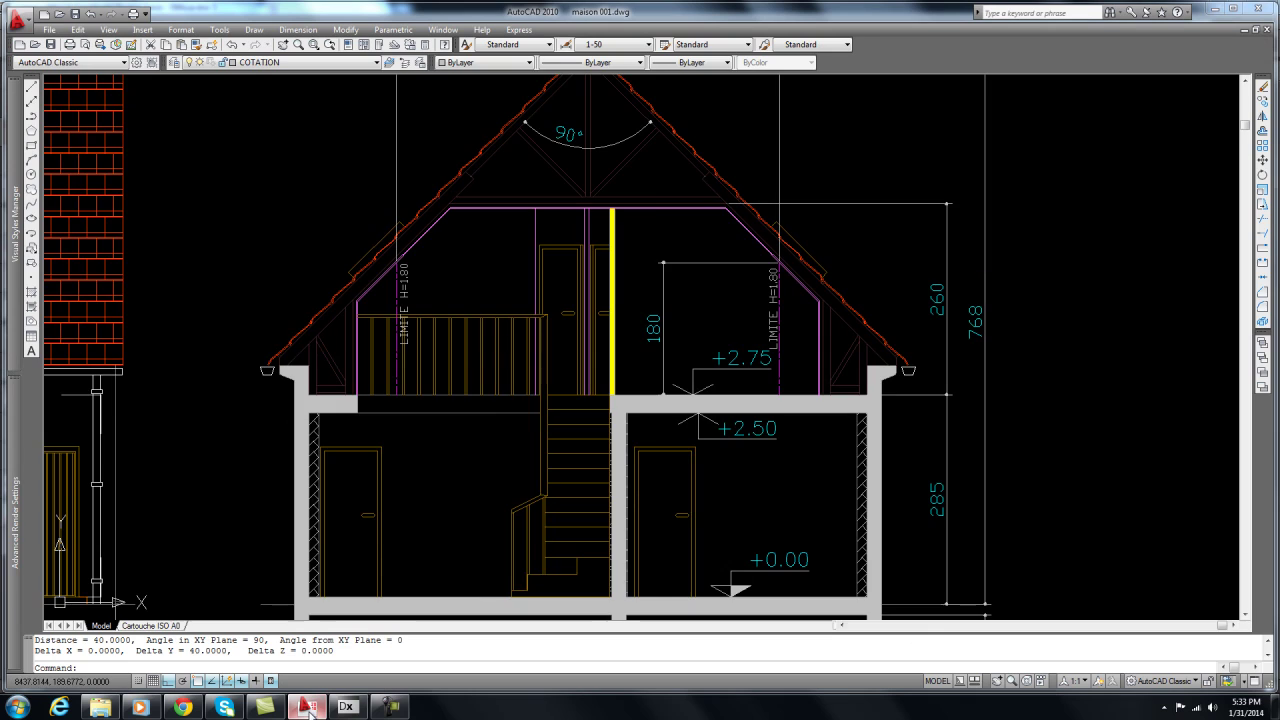
scroll(606, 343, up, 3)
scroll(605, 352, down, 4)
middle_drag(605, 352, 607, 392)
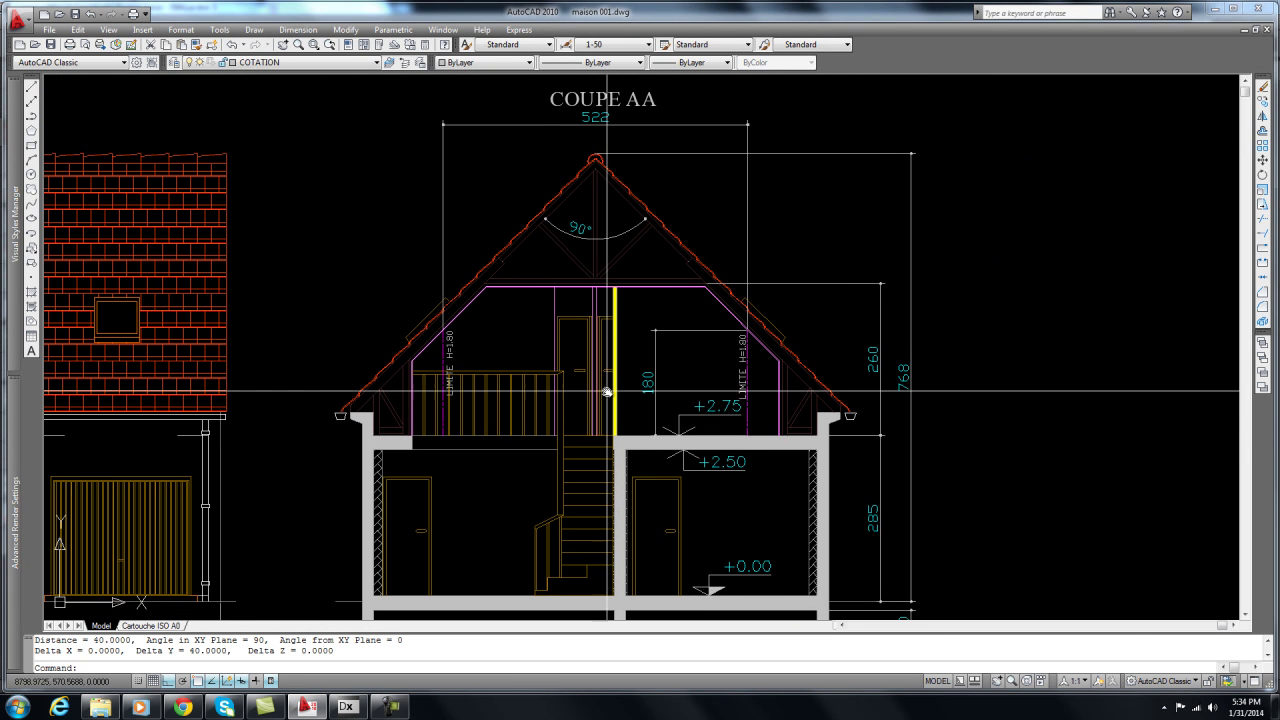
text(di)
key(Return)
scroll(600, 180, up, 5)
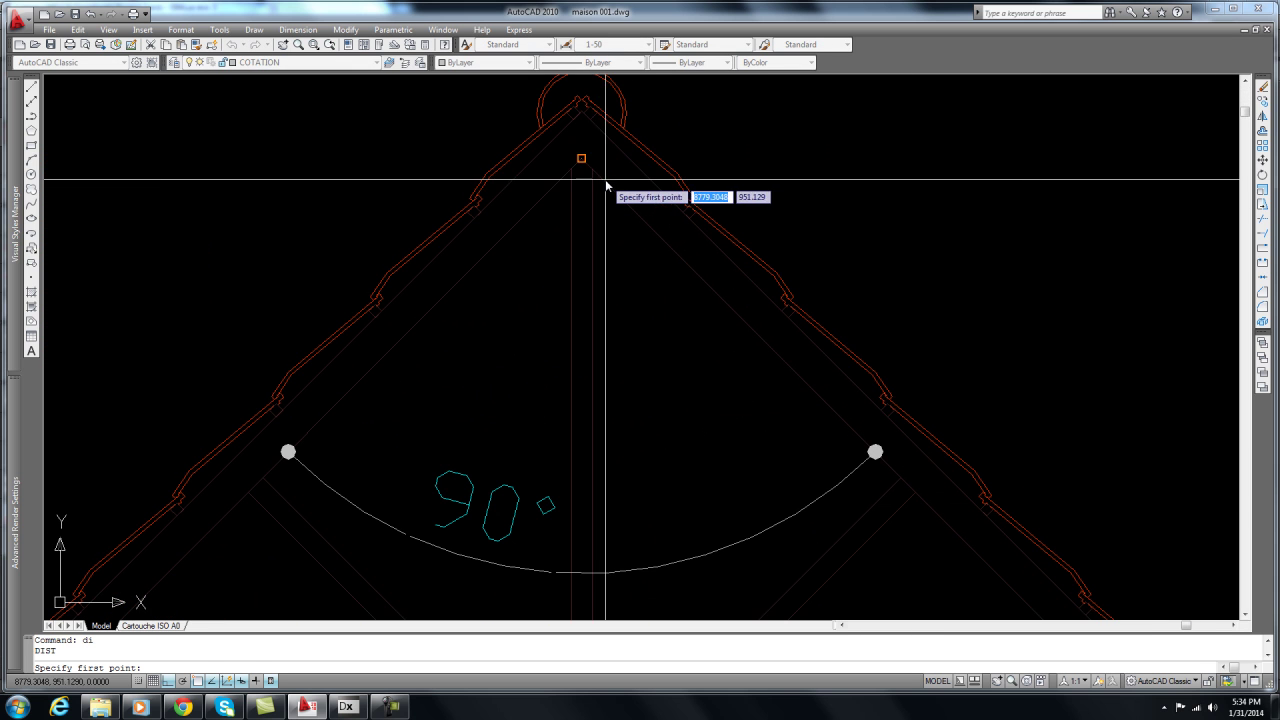
click(583, 160)
scroll(590, 470, down, 5)
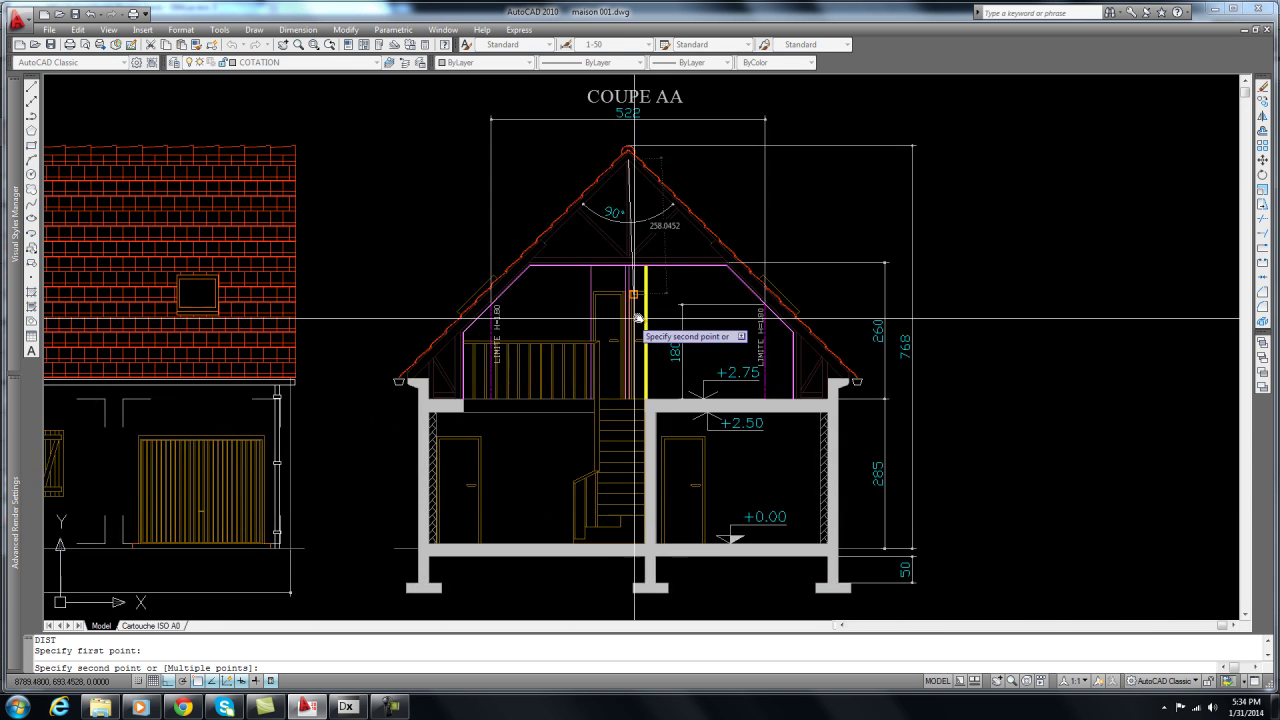
scroll(638, 318, up, 5)
click(590, 603)
scroll(620, 493, down, 5)
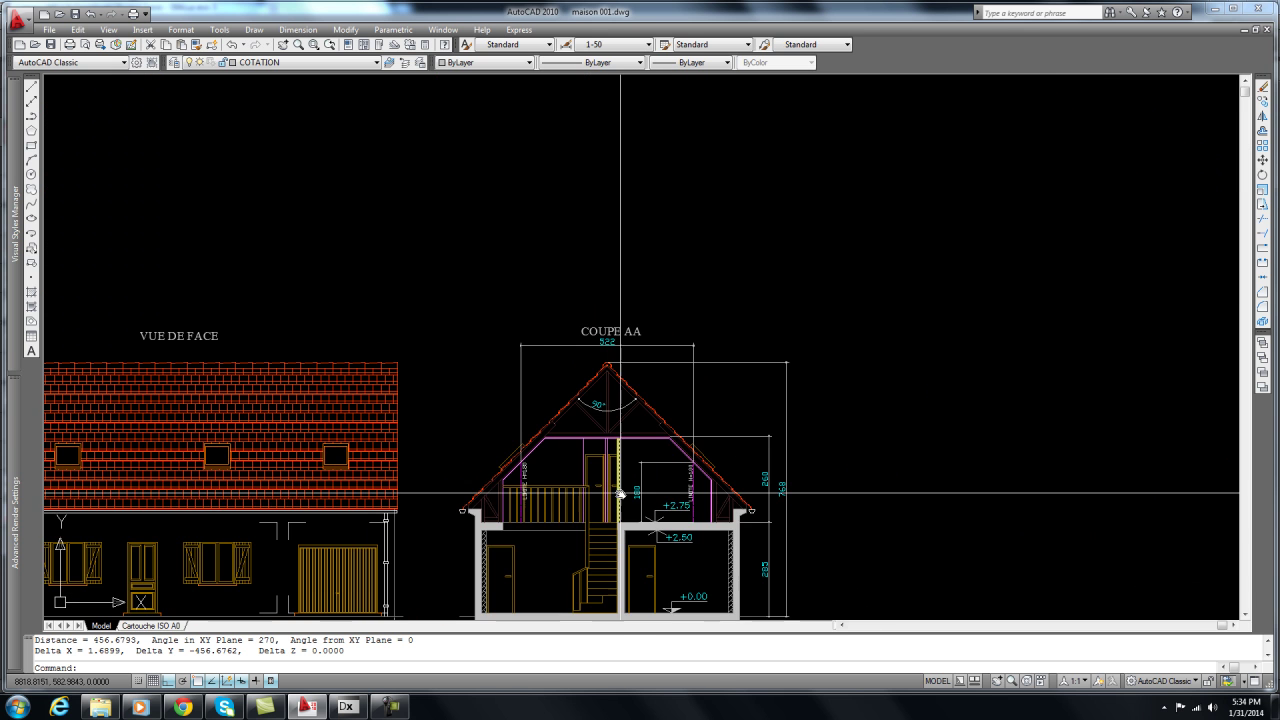
scroll(620, 493, up, 3)
Switch back to DIALux evo and place a double-pitch roof over Storey 2.
key(alt+Tab)
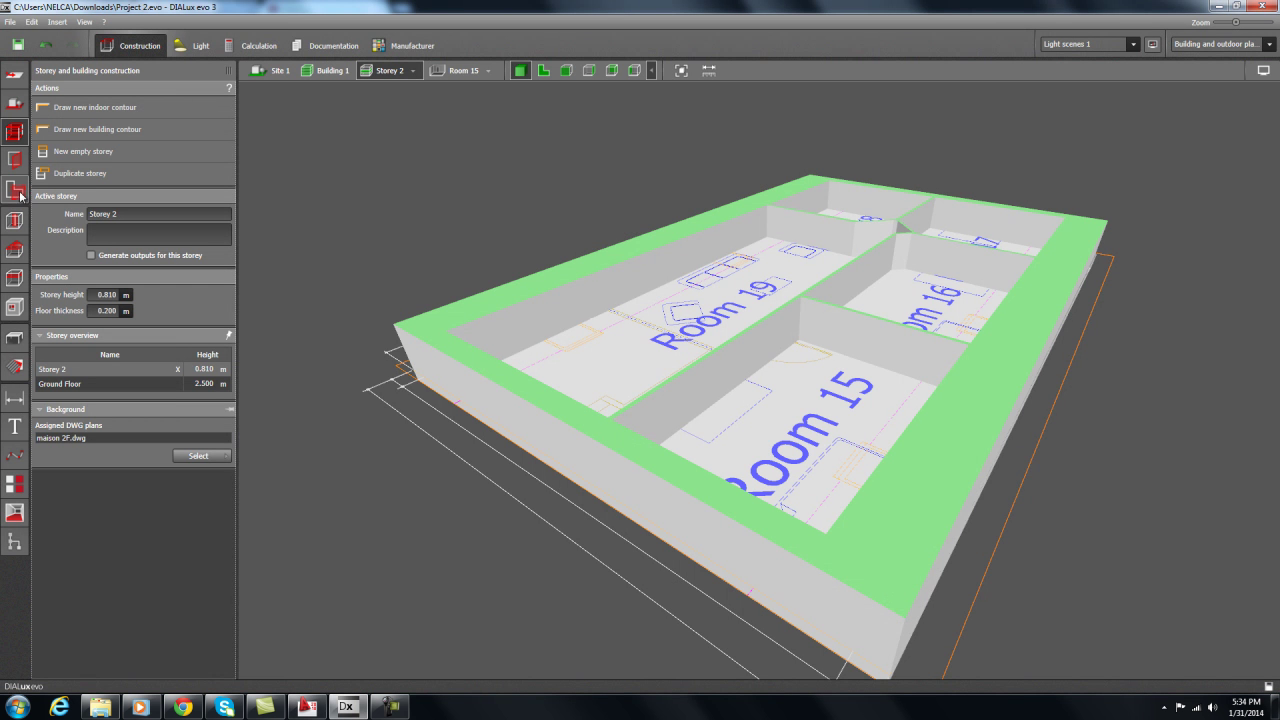
click(14, 249)
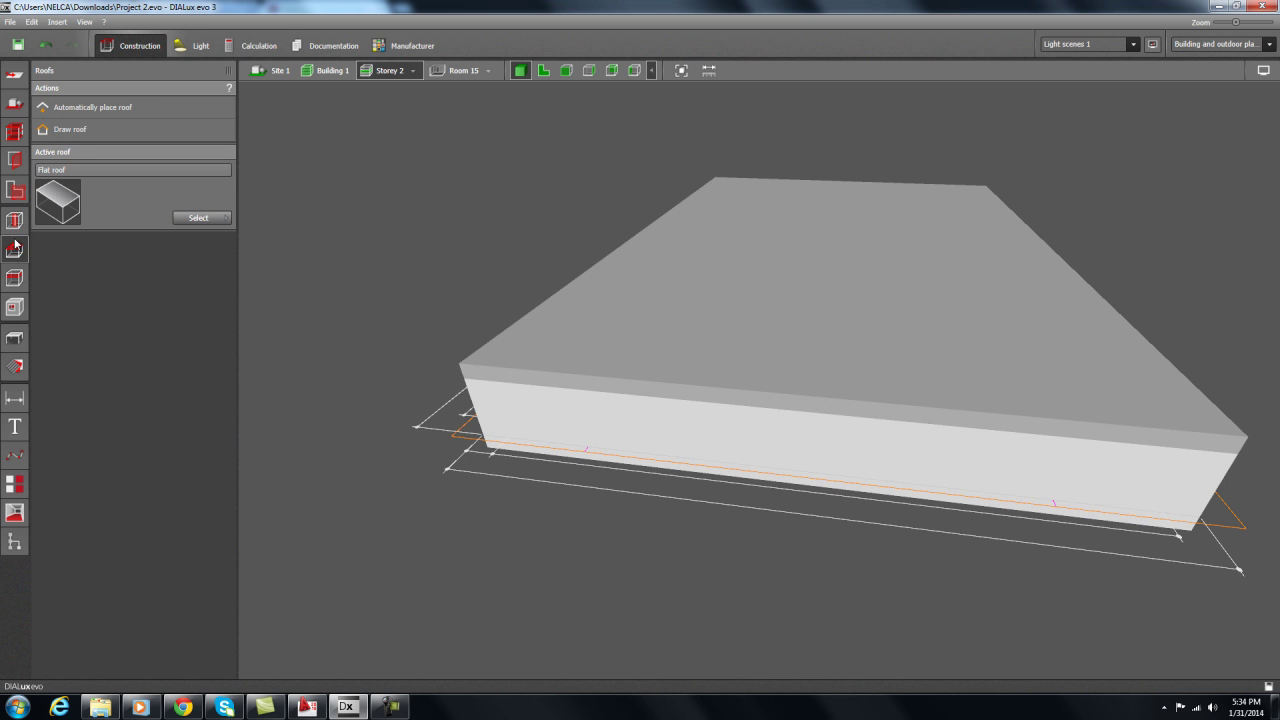
click(187, 219)
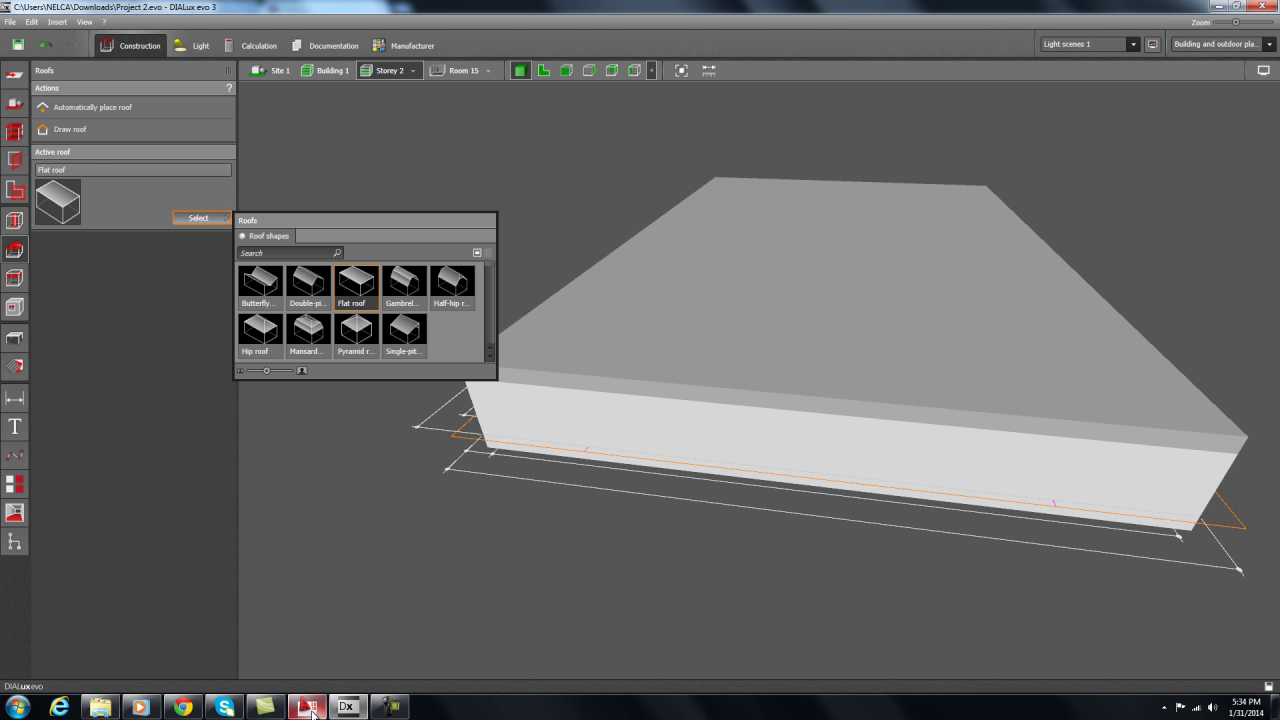
click(309, 287)
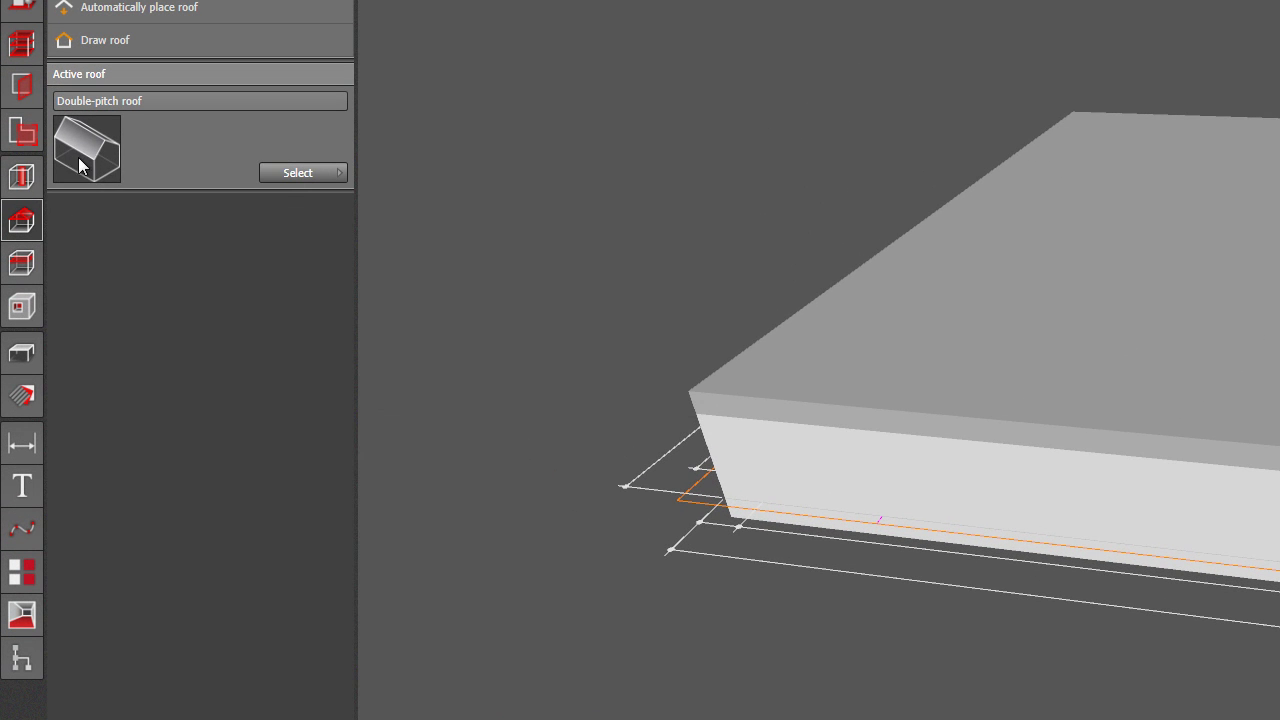
mouse_move(52, 200)
click(1151, 283)
Set the double-pitch roof's height to 4.5 m and check the roofed house in the 3D site view.
middle_drag(780, 196, 691, 109)
scroll(722, 185, up, 3)
middle_drag(721, 178, 893, 270)
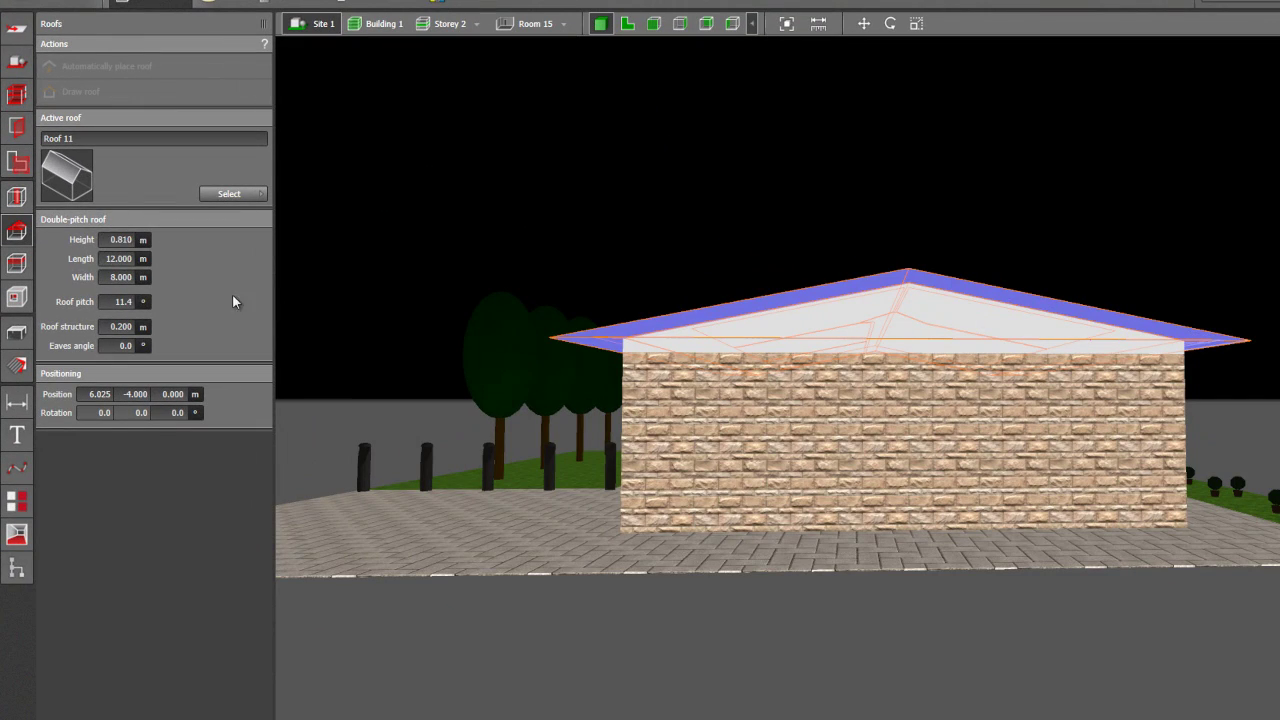
click(121, 240)
text(4.5)
key(Return)
right_drag(596, 192, 621, 218)
click(597, 222)
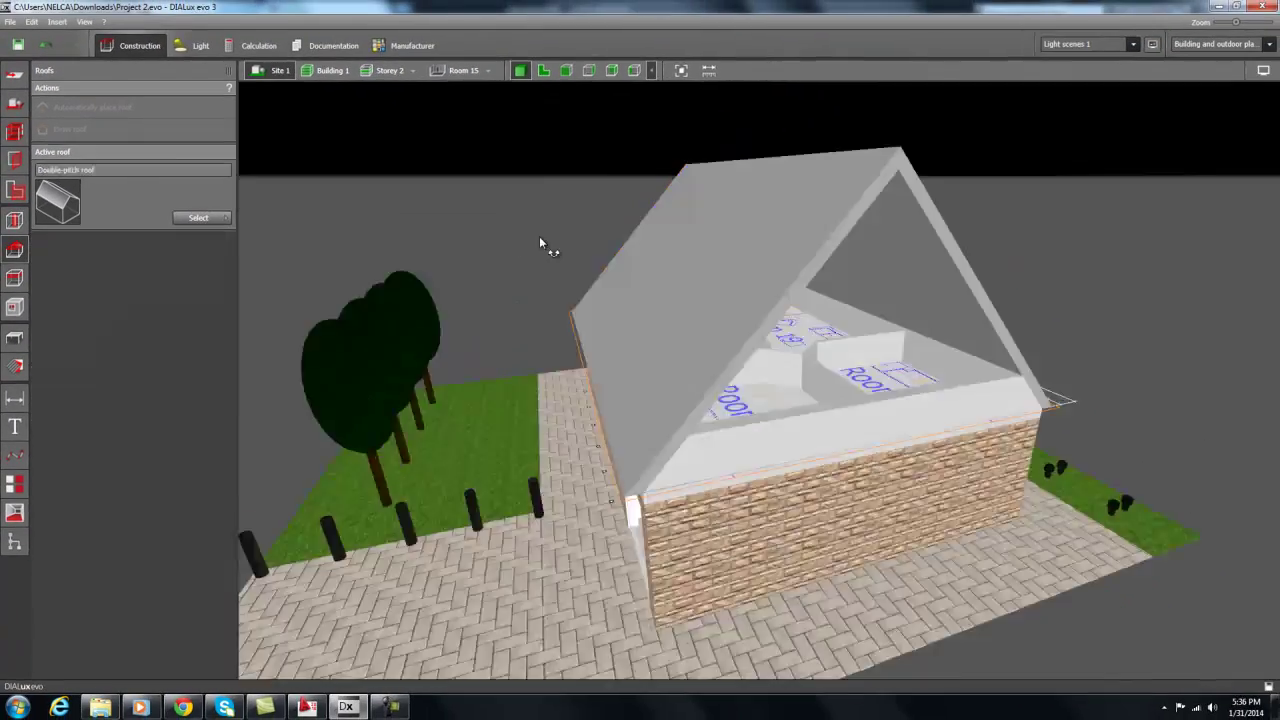
middle_drag(539, 243, 643, 352)
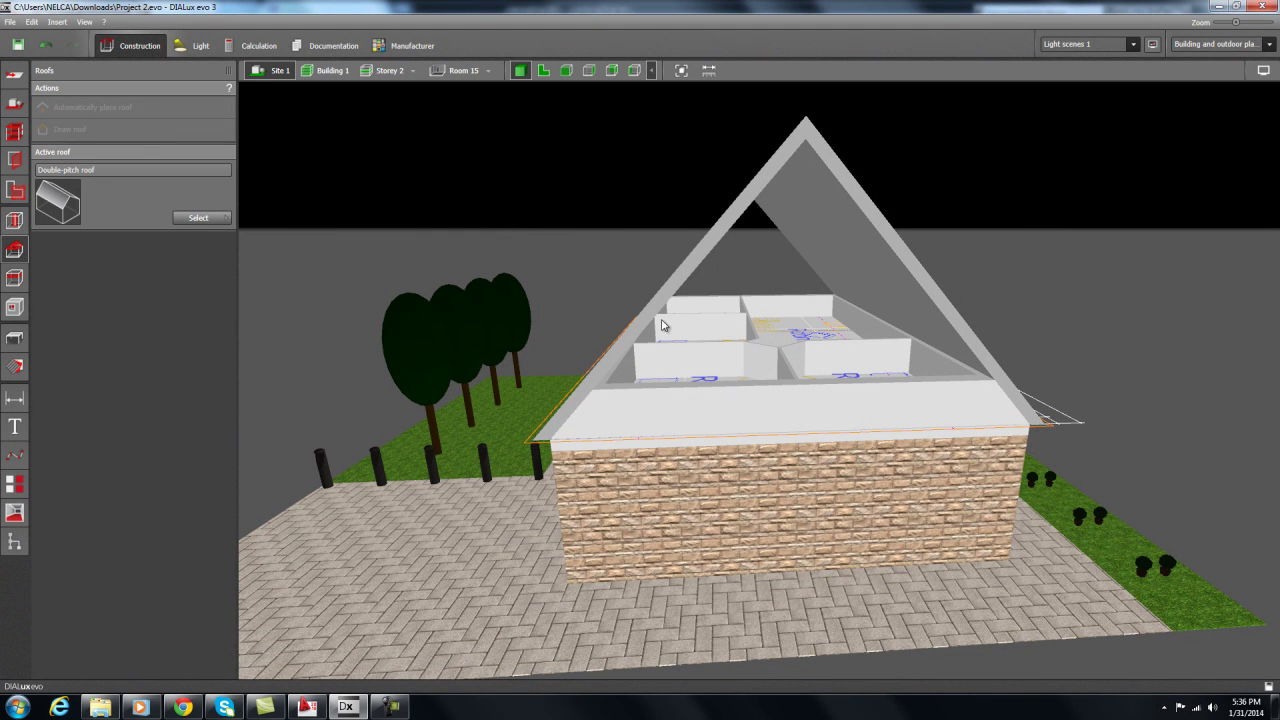
middle_drag(643, 304, 686, 362)
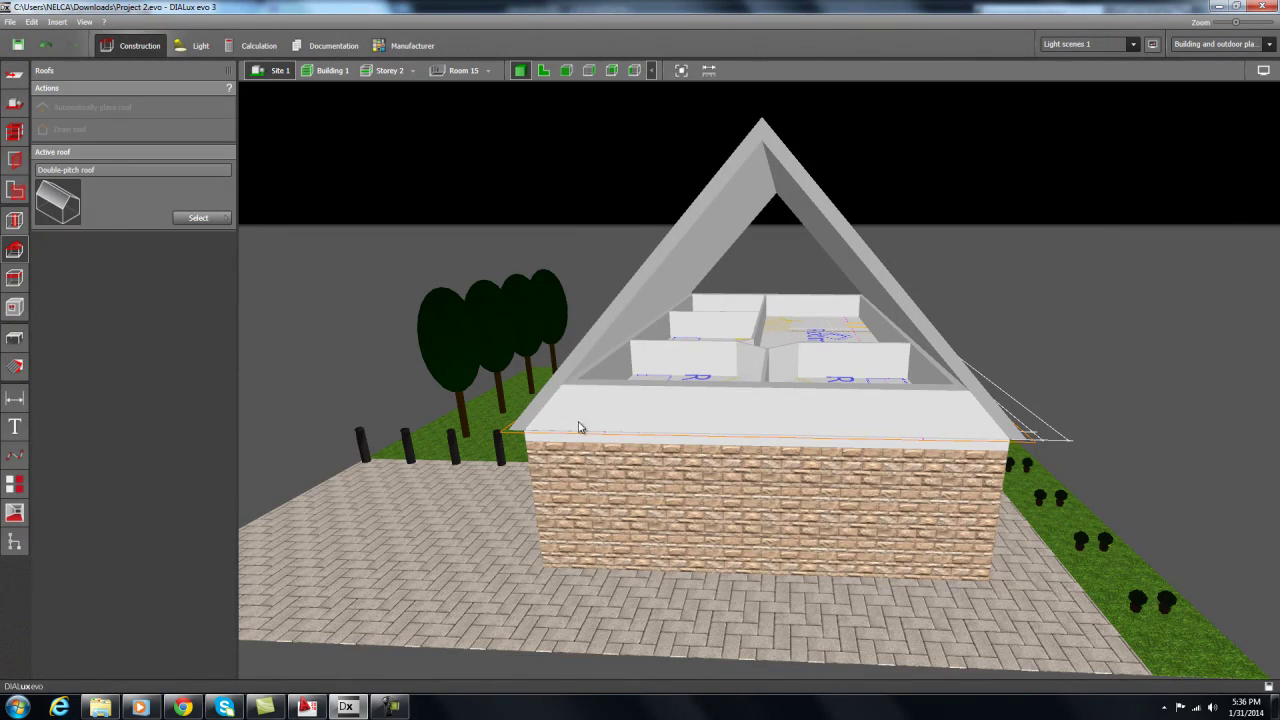
middle_drag(624, 383, 579, 218)
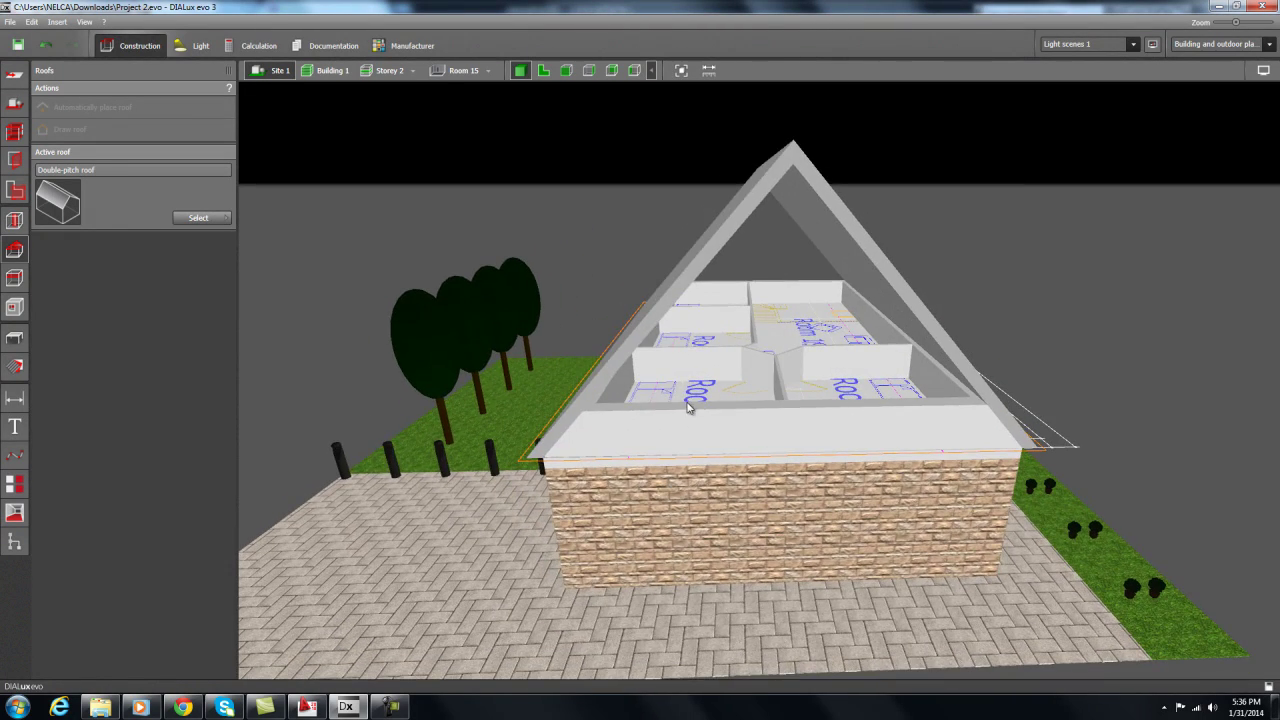
Set Storey 2's height to 4.5 m and check the raised walls beneath the roof in 3D.
click(389, 72)
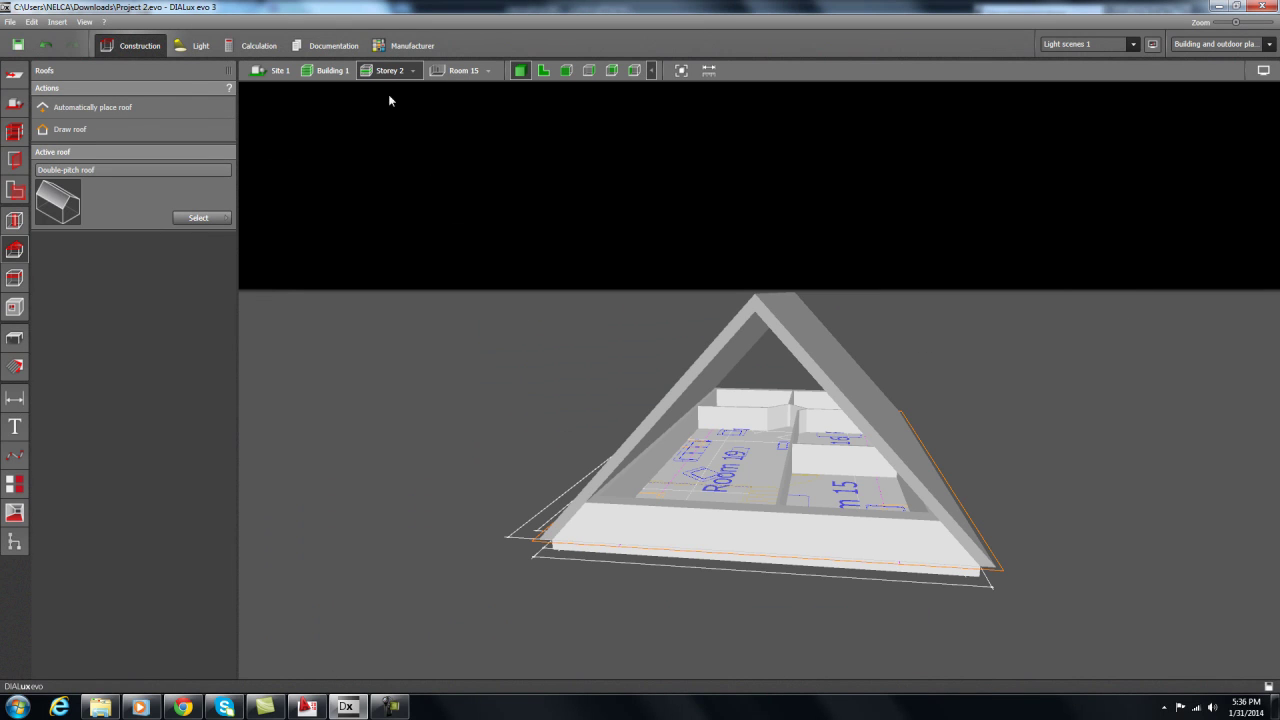
double_click(630, 533)
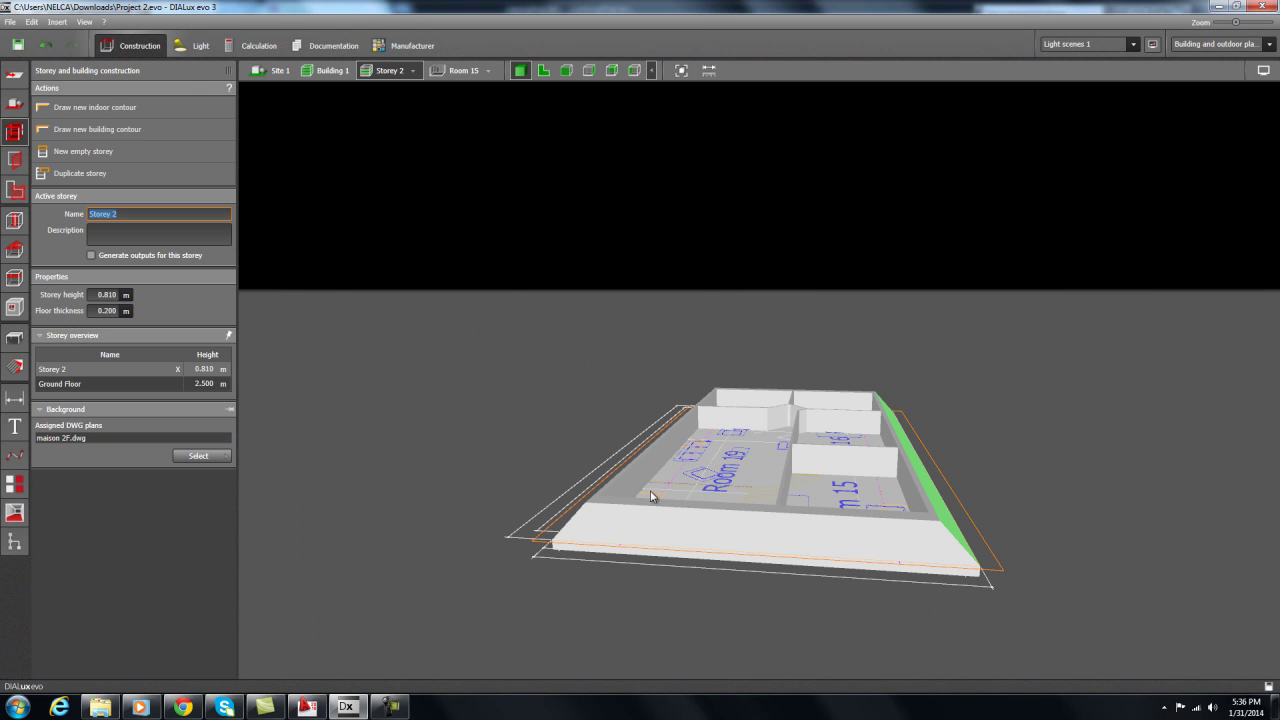
text(4.5)
key(Return)
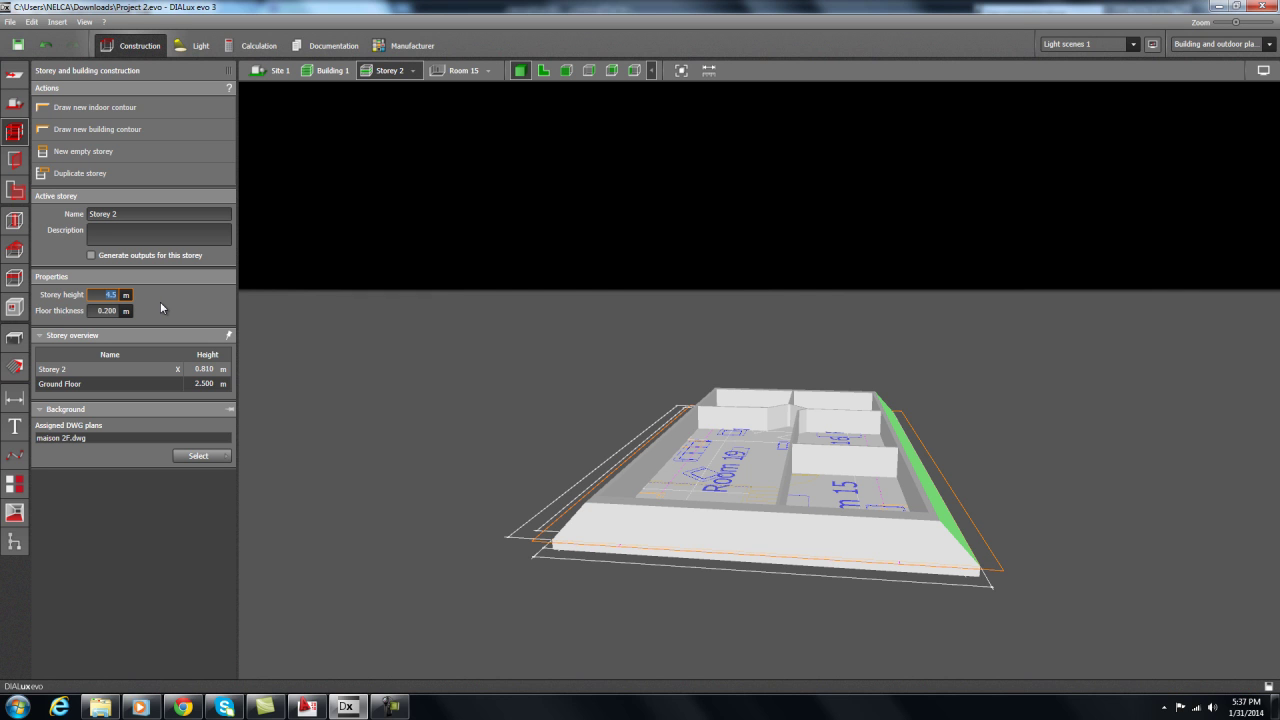
right_drag(405, 225, 382, 254)
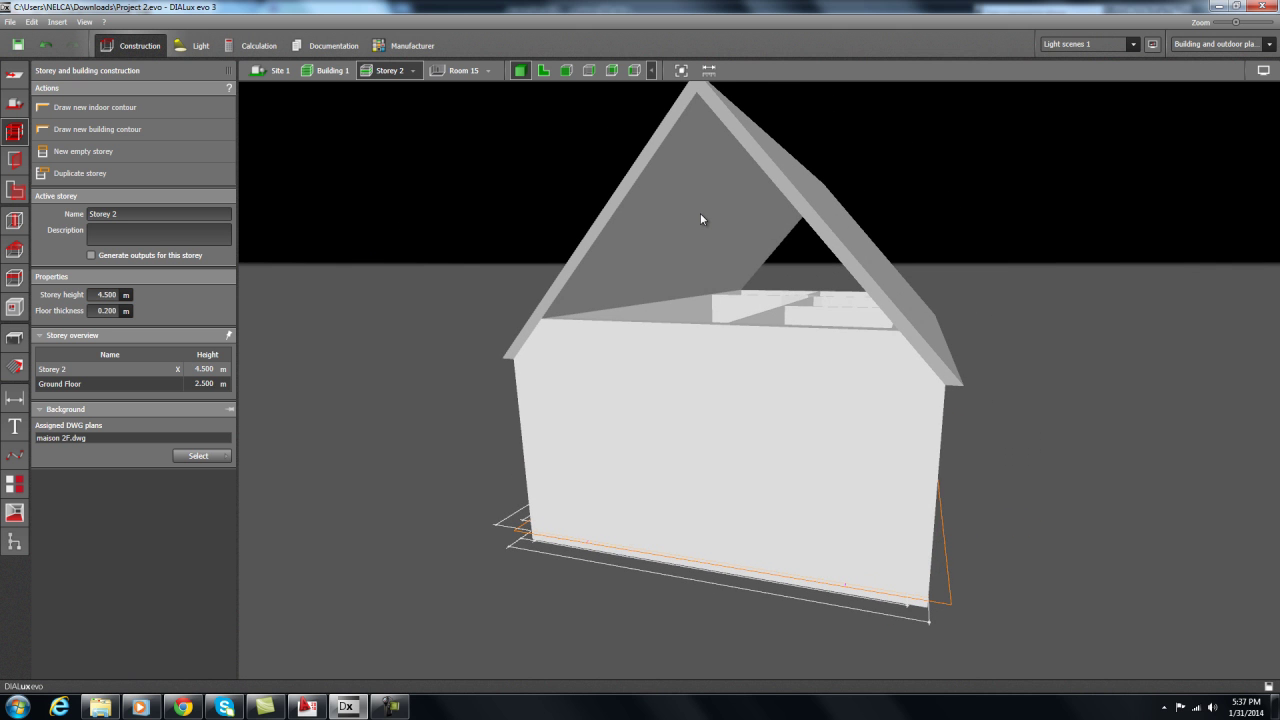
Lower the roof in the front view to a vertical position of 0.000 m and check the storey and site in 3D.
click(566, 70)
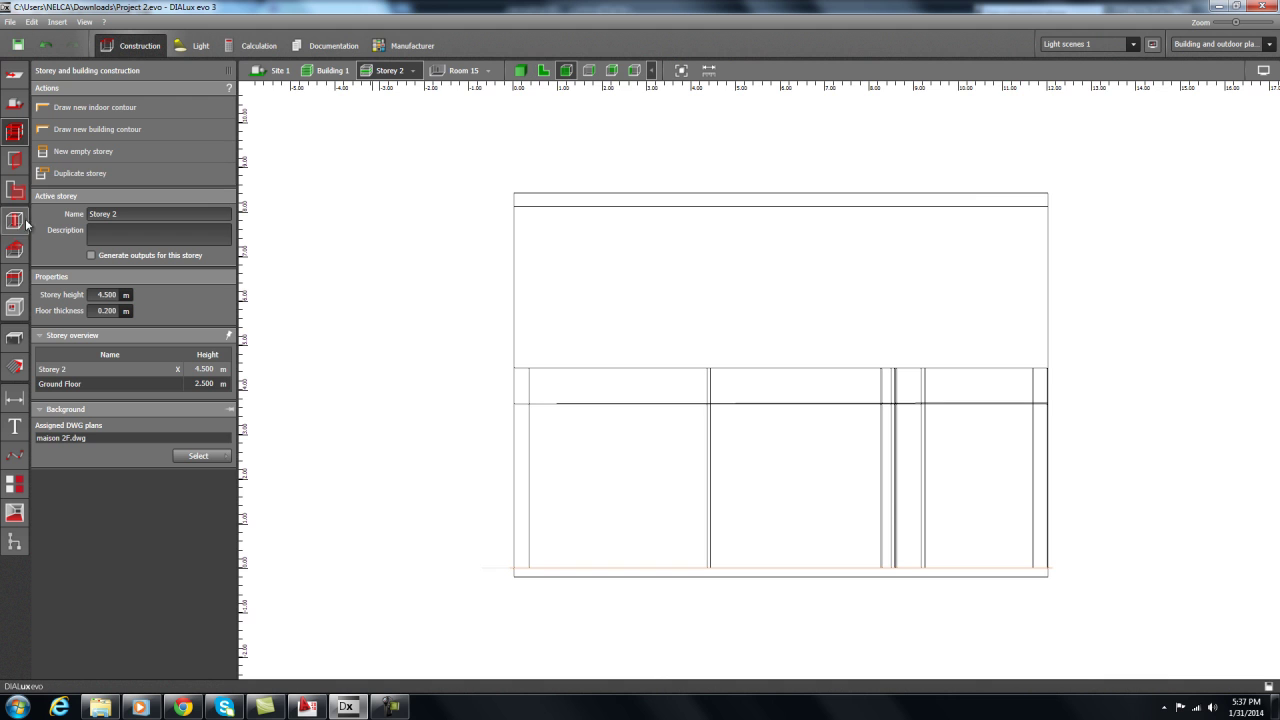
click(14, 251)
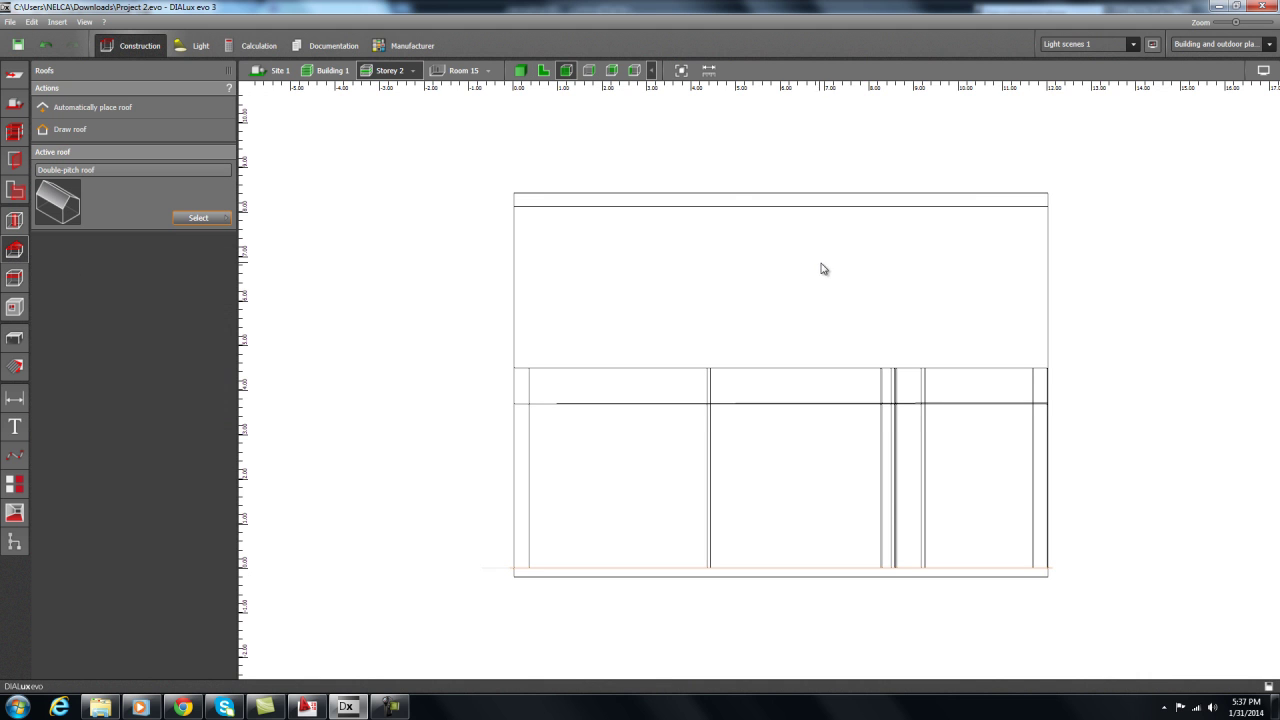
click(822, 268)
right_click(718, 206)
click(734, 211)
drag(783, 334, 777, 462)
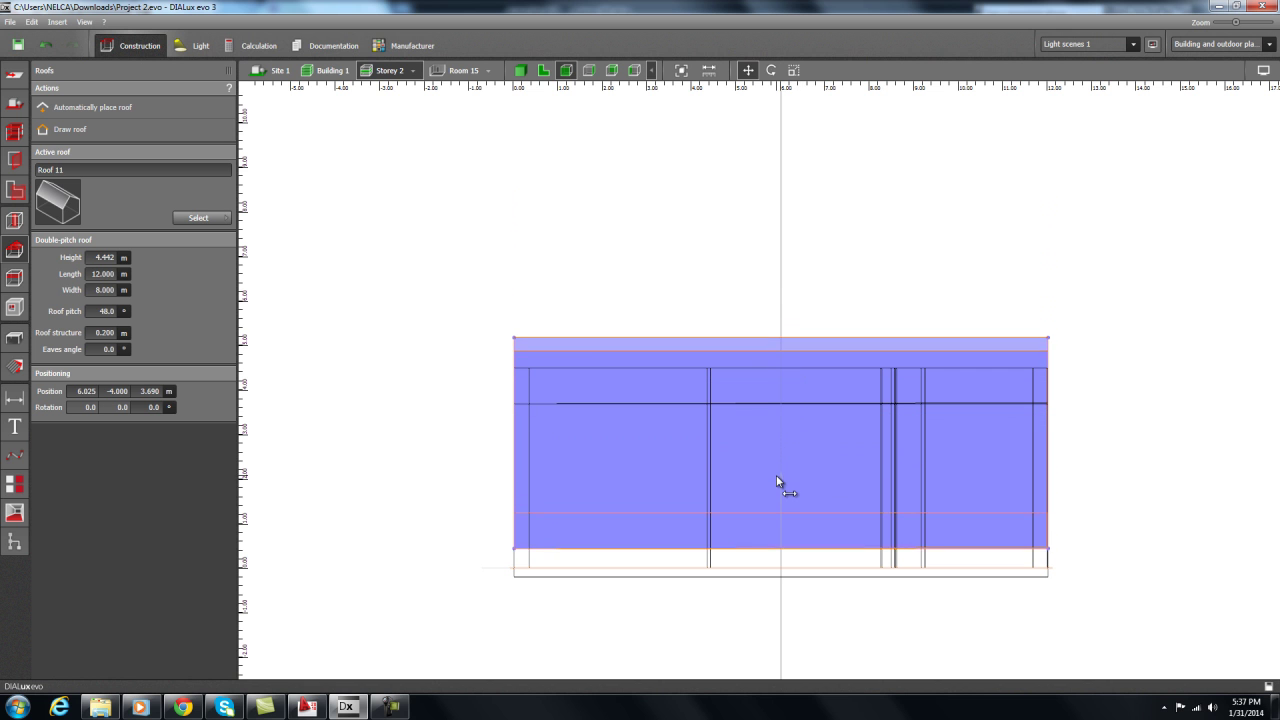
click(775, 489)
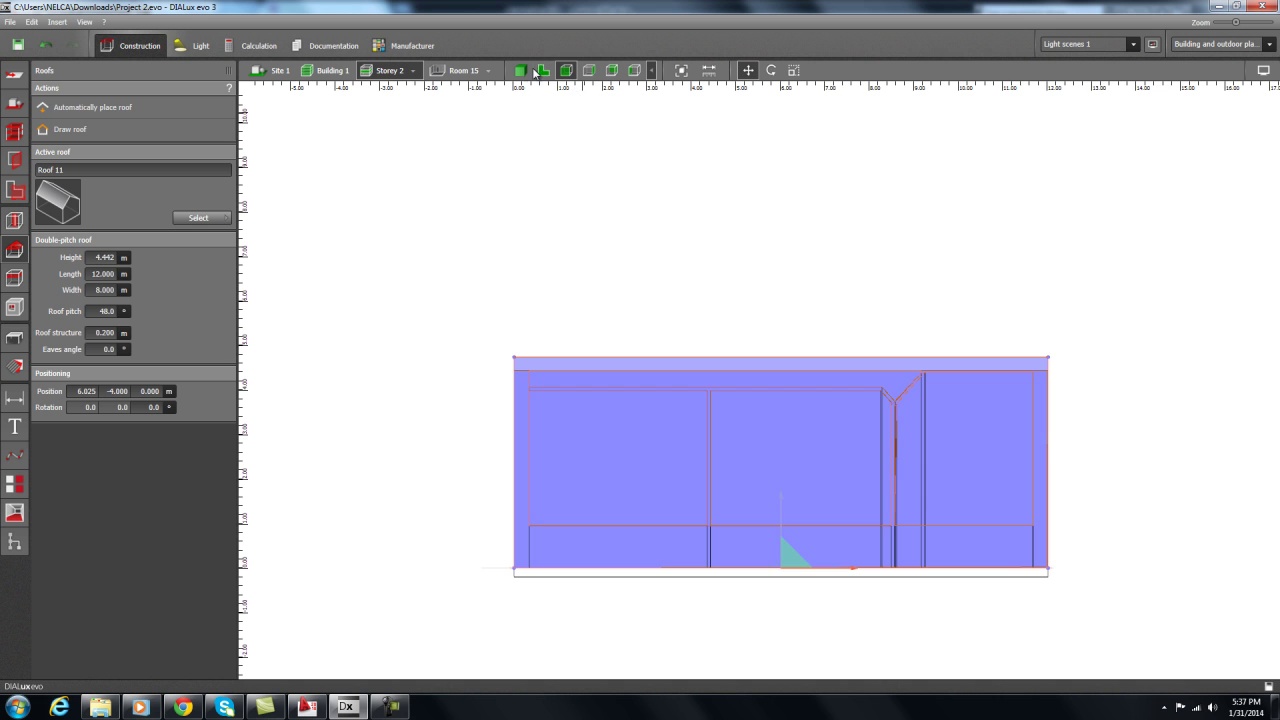
click(519, 70)
mouse_move(514, 219)
right_down()
mouse_move(531, 269)
mouse_move(511, 200)
mouse_move(530, 220)
right_up()
click(275, 70)
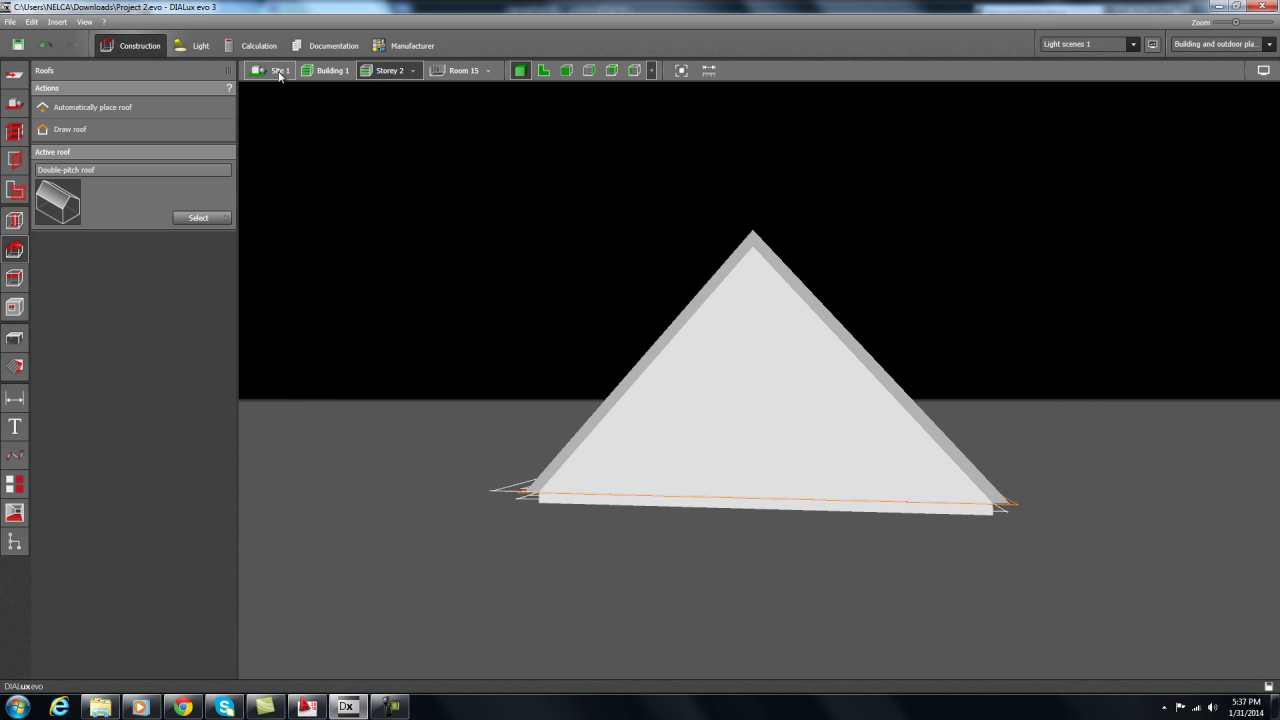
drag(449, 274, 721, 298)
Measure the height from the roof's inner ridge to the Storey 2 floor in the side view, and inspect the house in 3D.
click(437, 103)
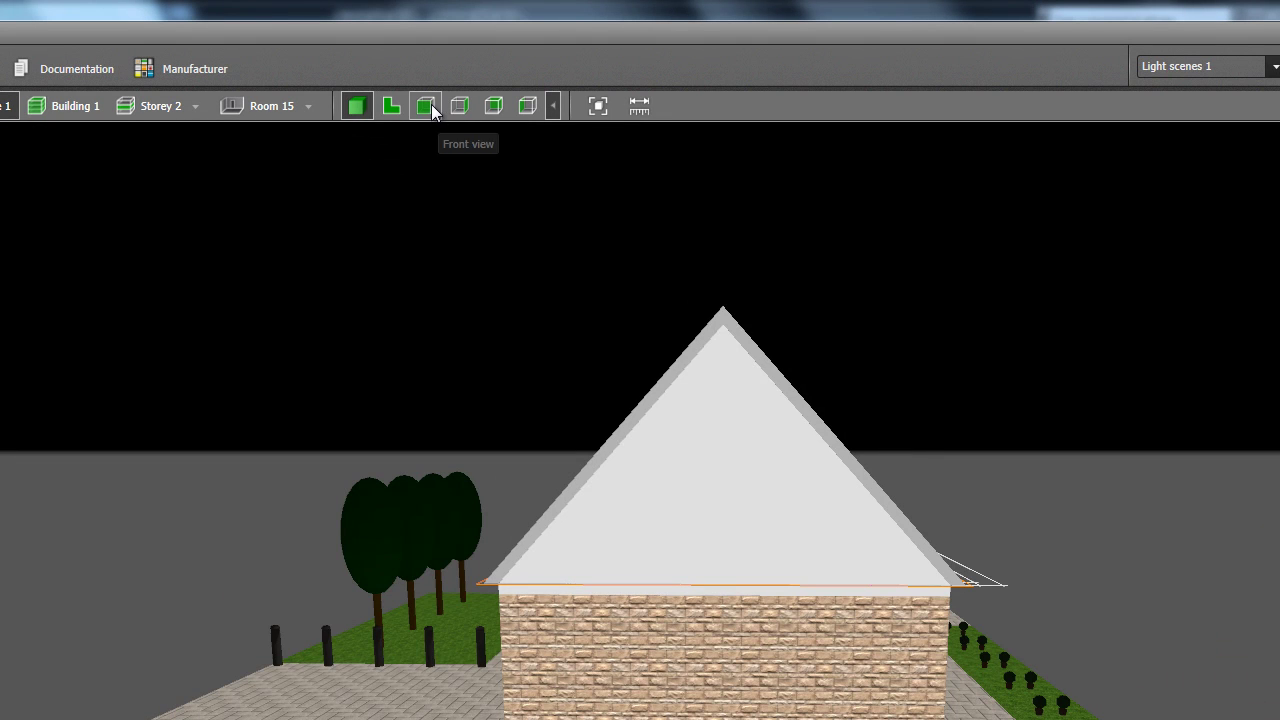
click(428, 105)
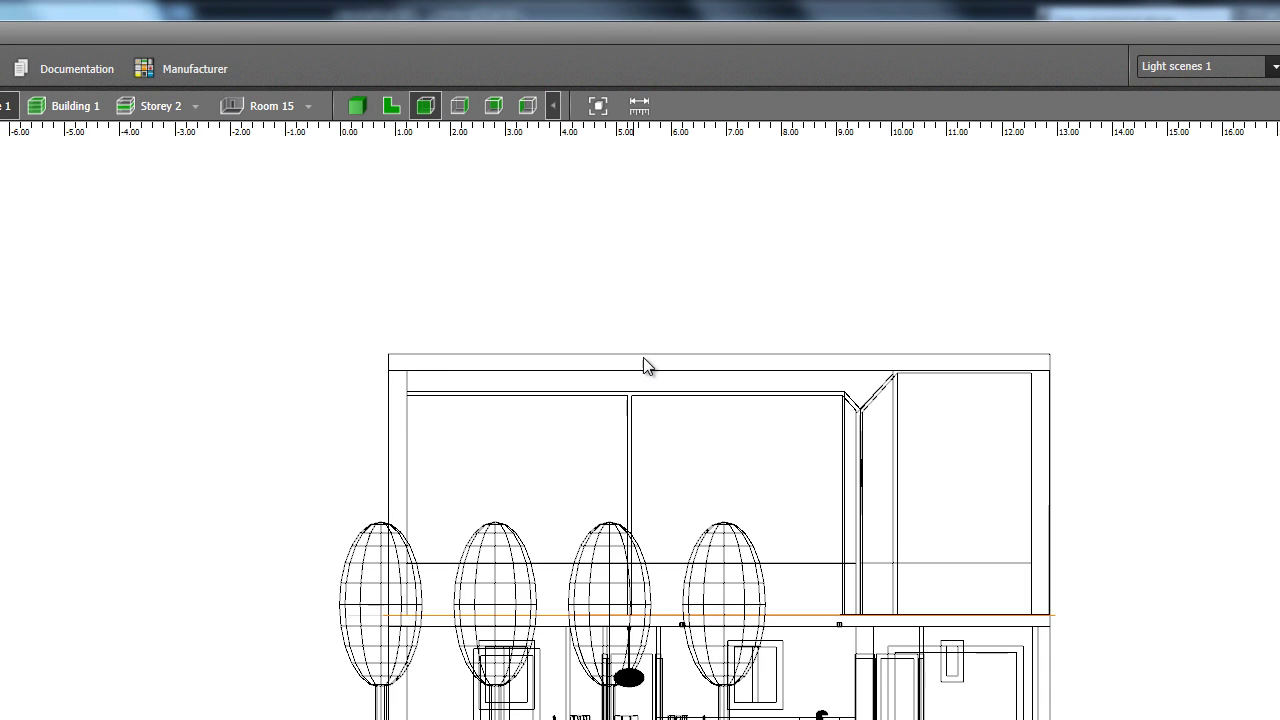
click(459, 105)
click(639, 104)
click(588, 236)
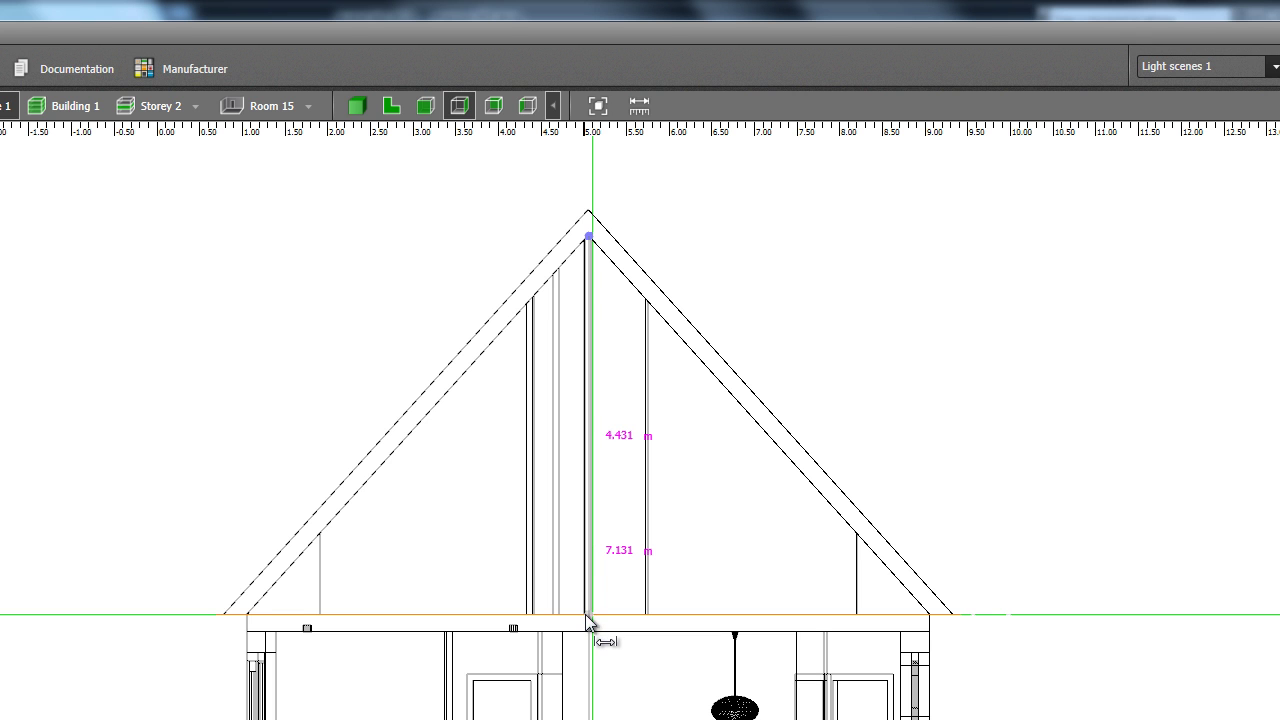
click(587, 620)
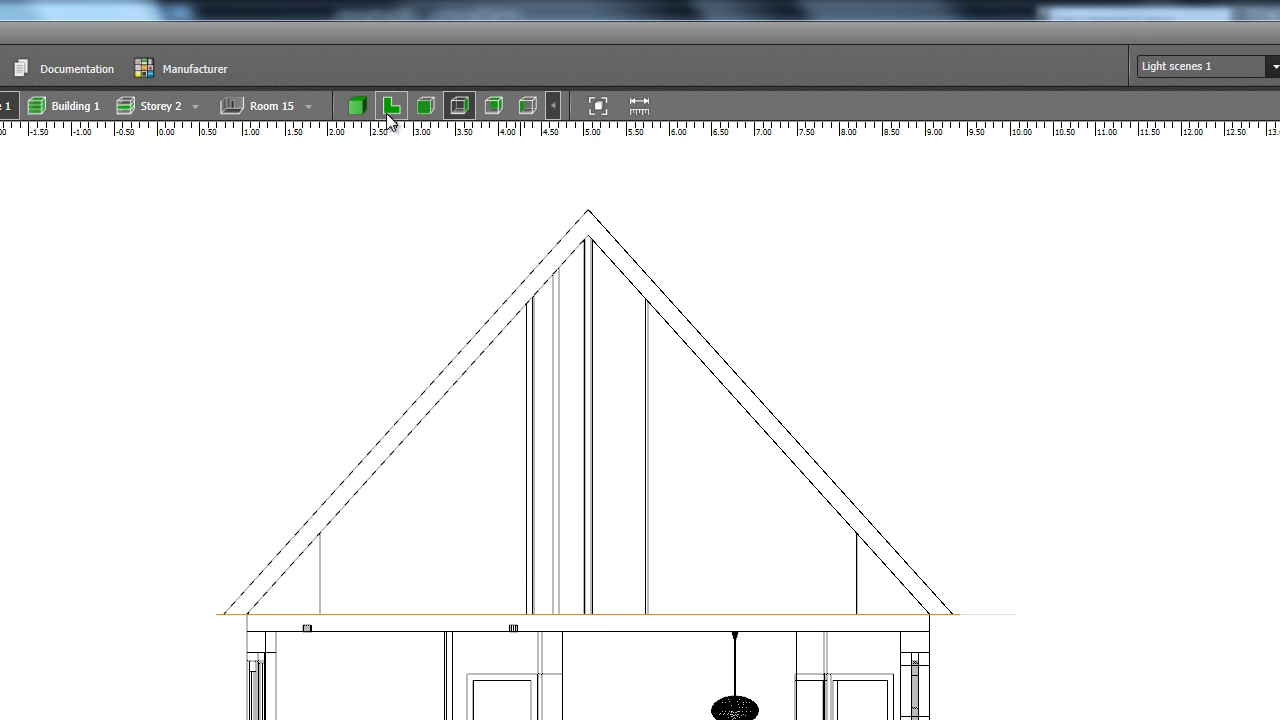
click(357, 105)
drag(314, 357, 230, 404)
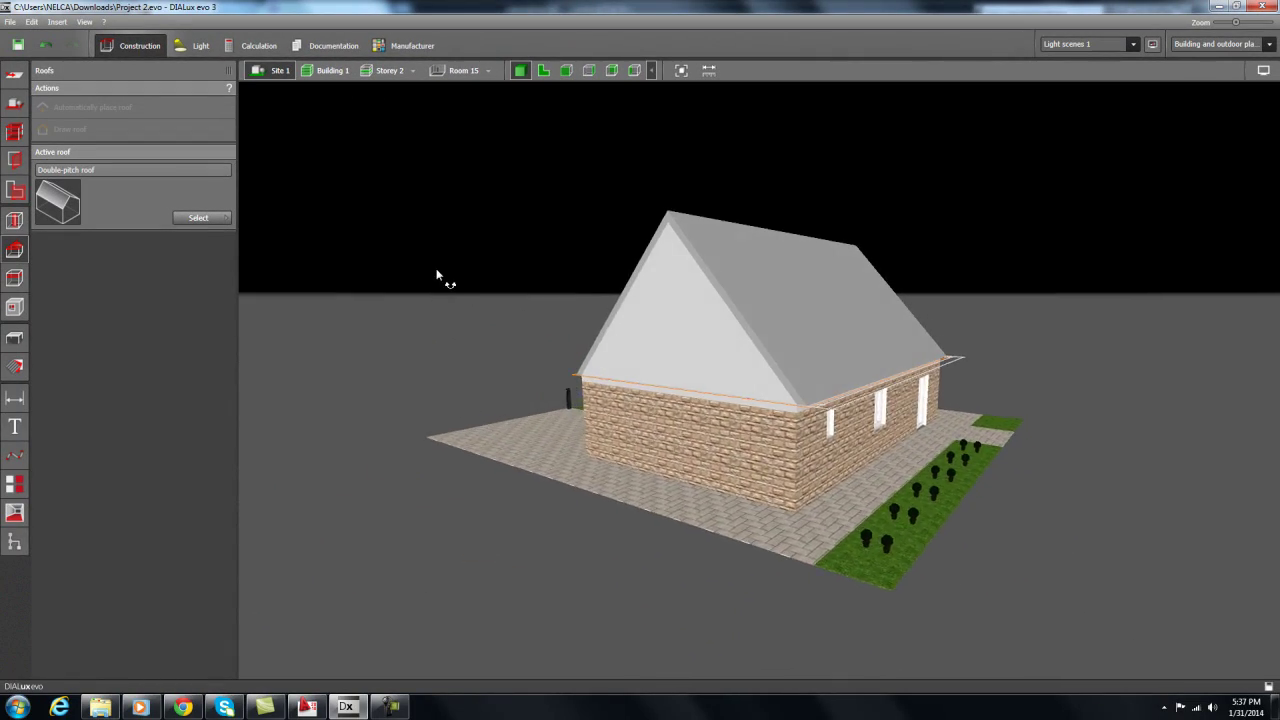
drag(437, 276, 737, 437)
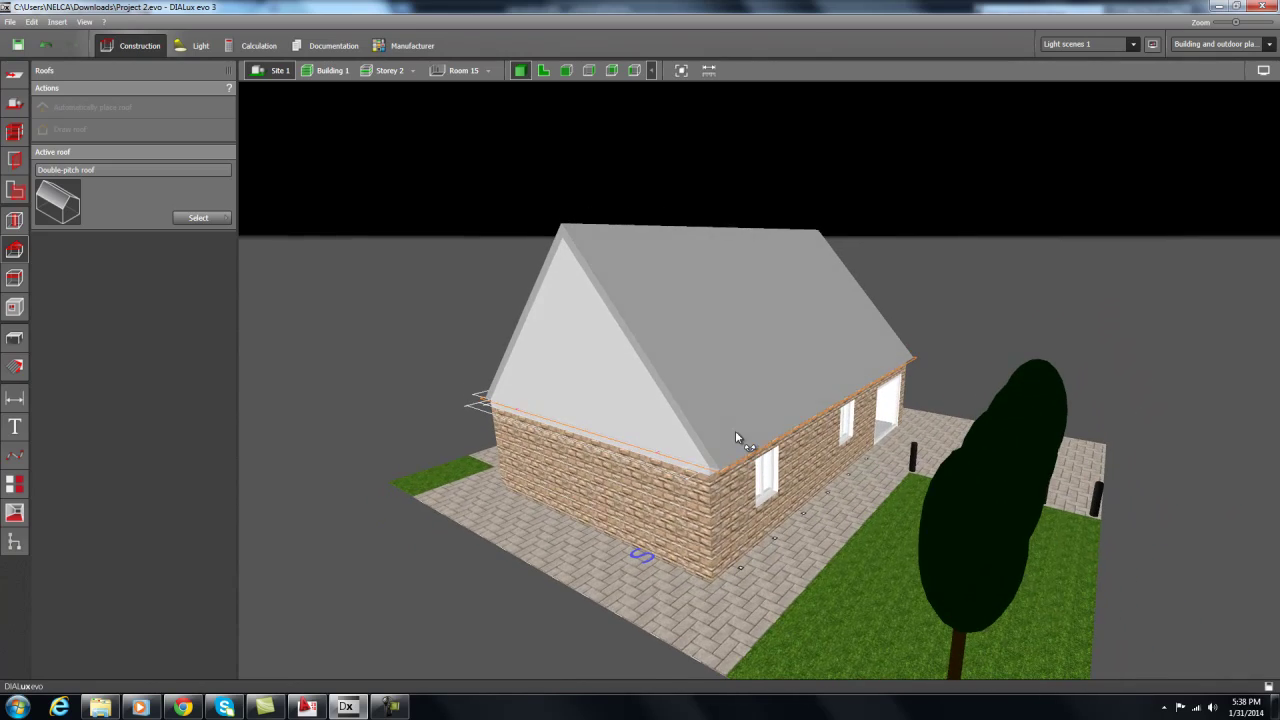
Switch to AutoCAD and examine the roof windows in the VUE DE FACE elevation.
click(315, 706)
middle_drag(451, 368, 643, 368)
middle_drag(529, 371, 835, 371)
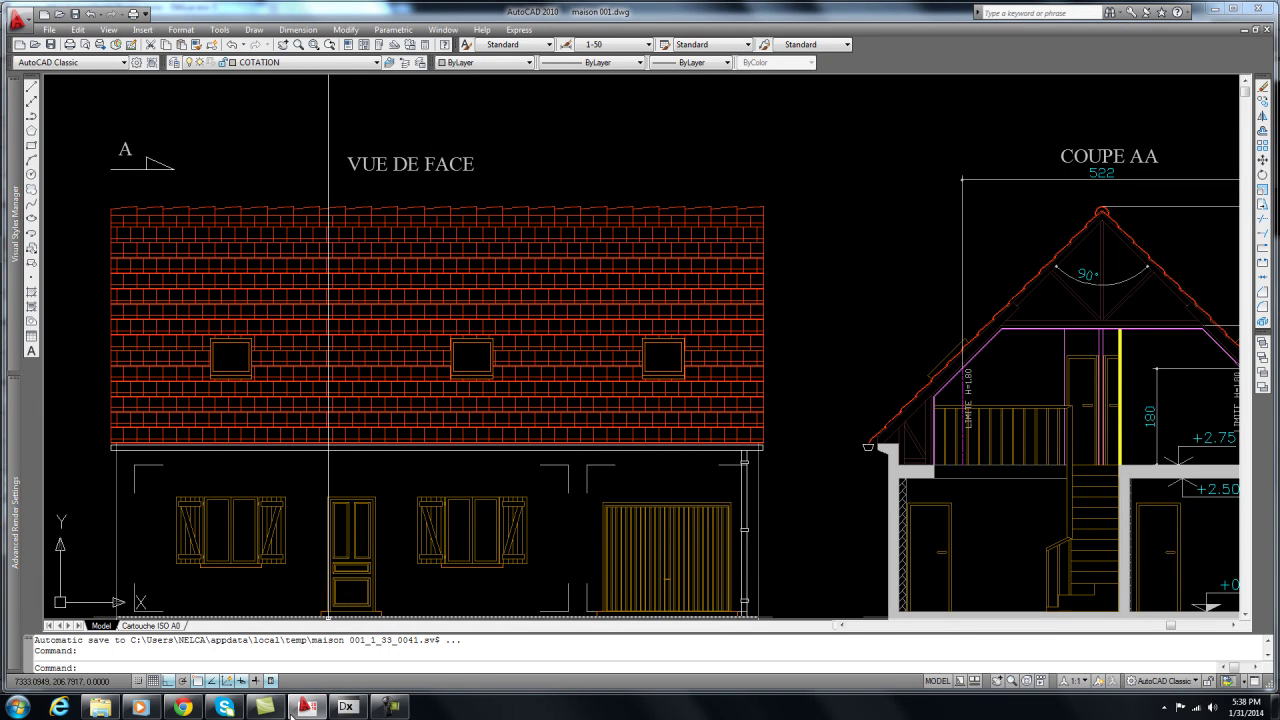
Switch back to DIALux evo and place a standard skylight, 1.000 m by 1.000 m, on the roof slope above the garage.
click(360, 710)
right_drag(486, 343, 367, 347)
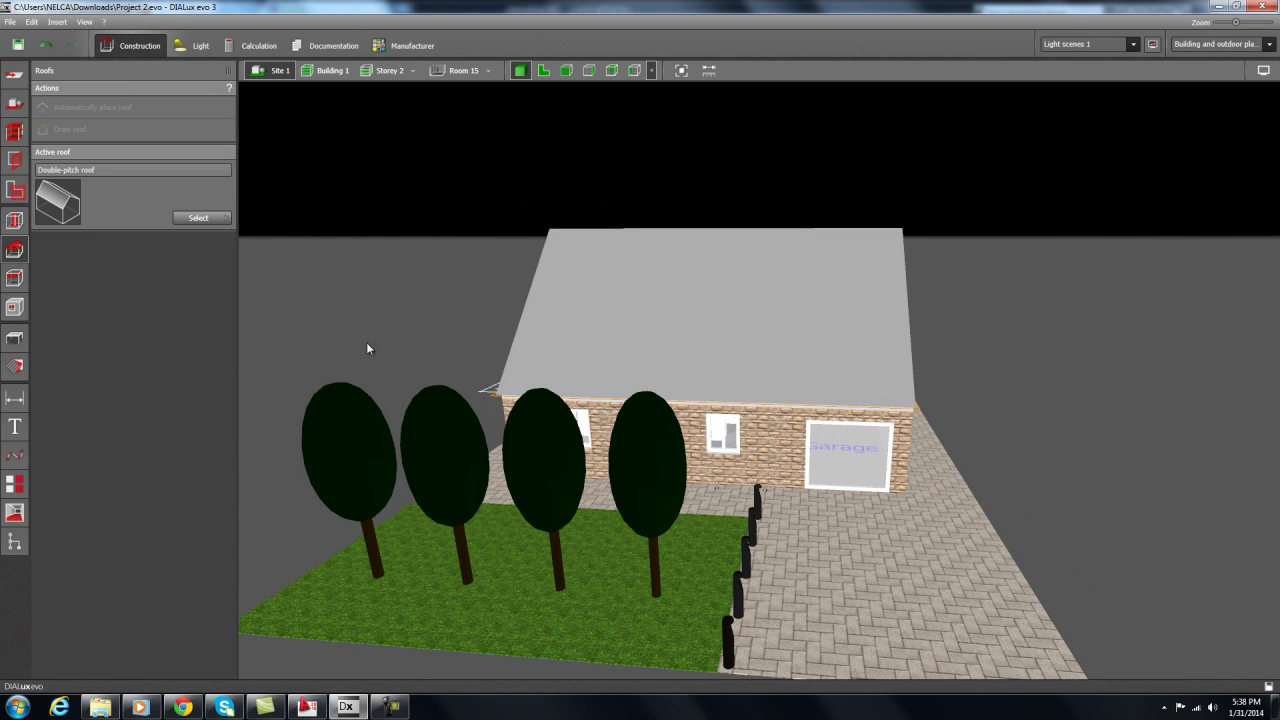
click(18, 166)
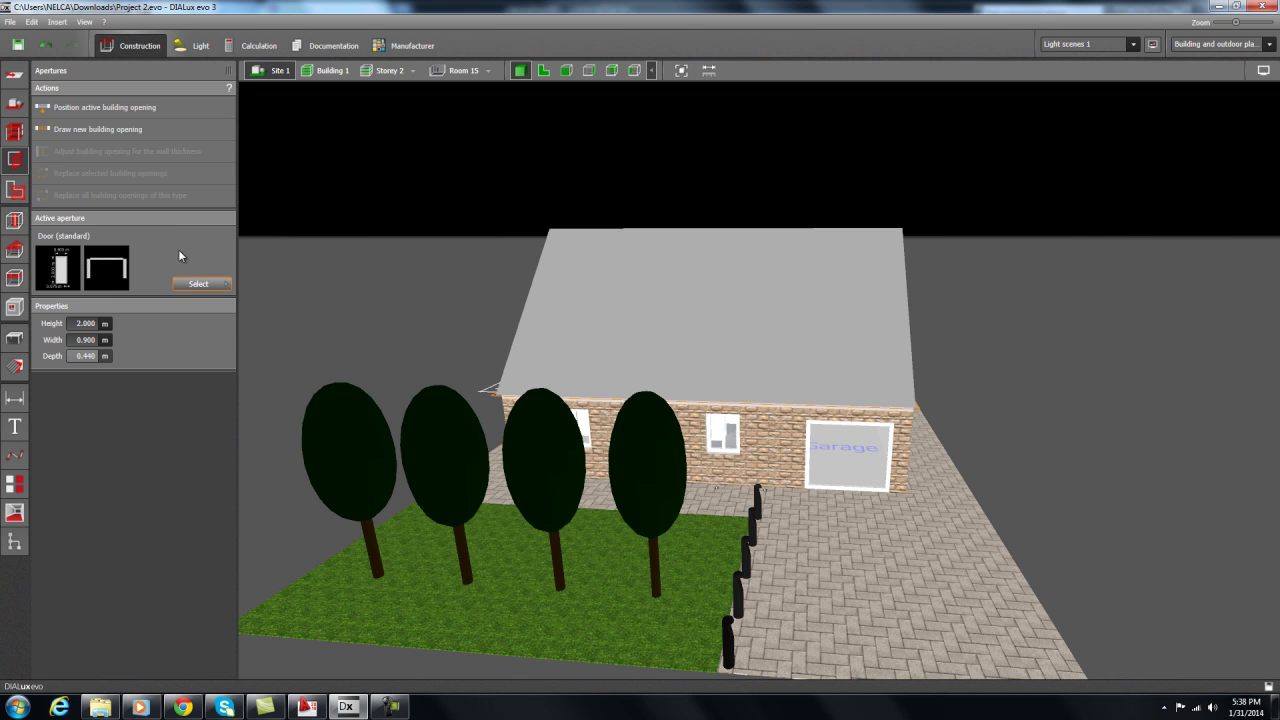
click(193, 286)
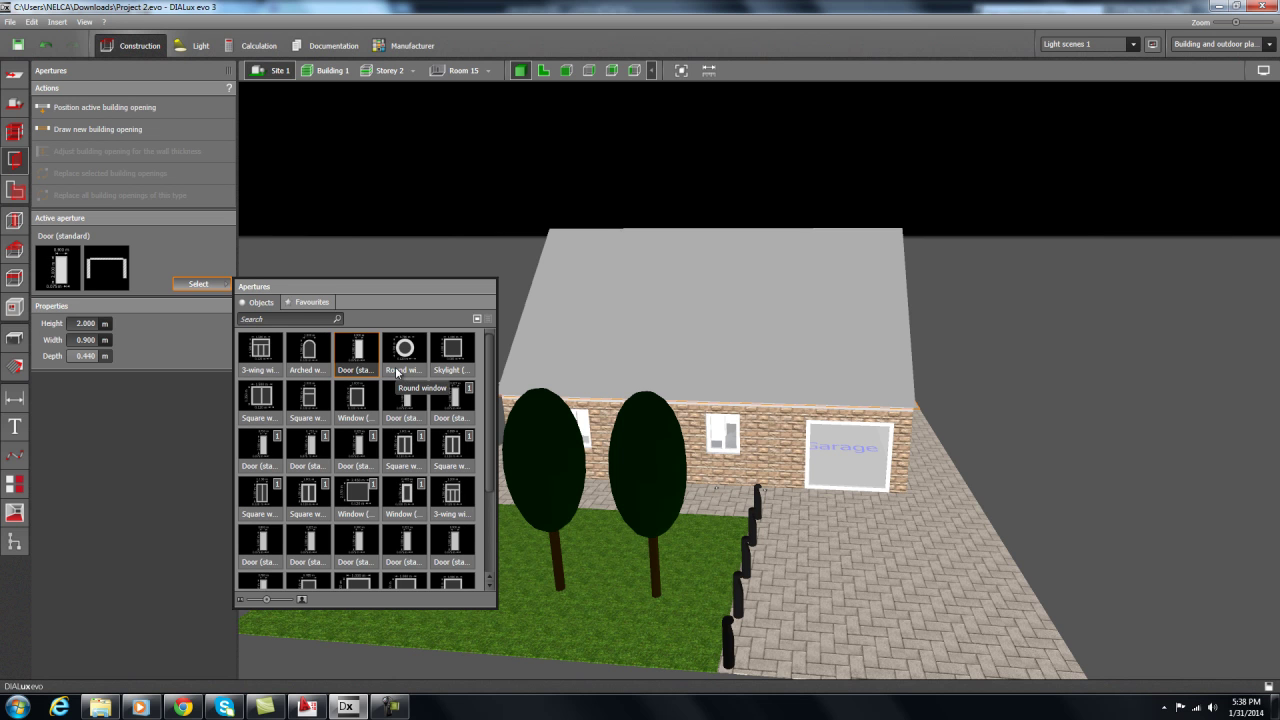
click(454, 355)
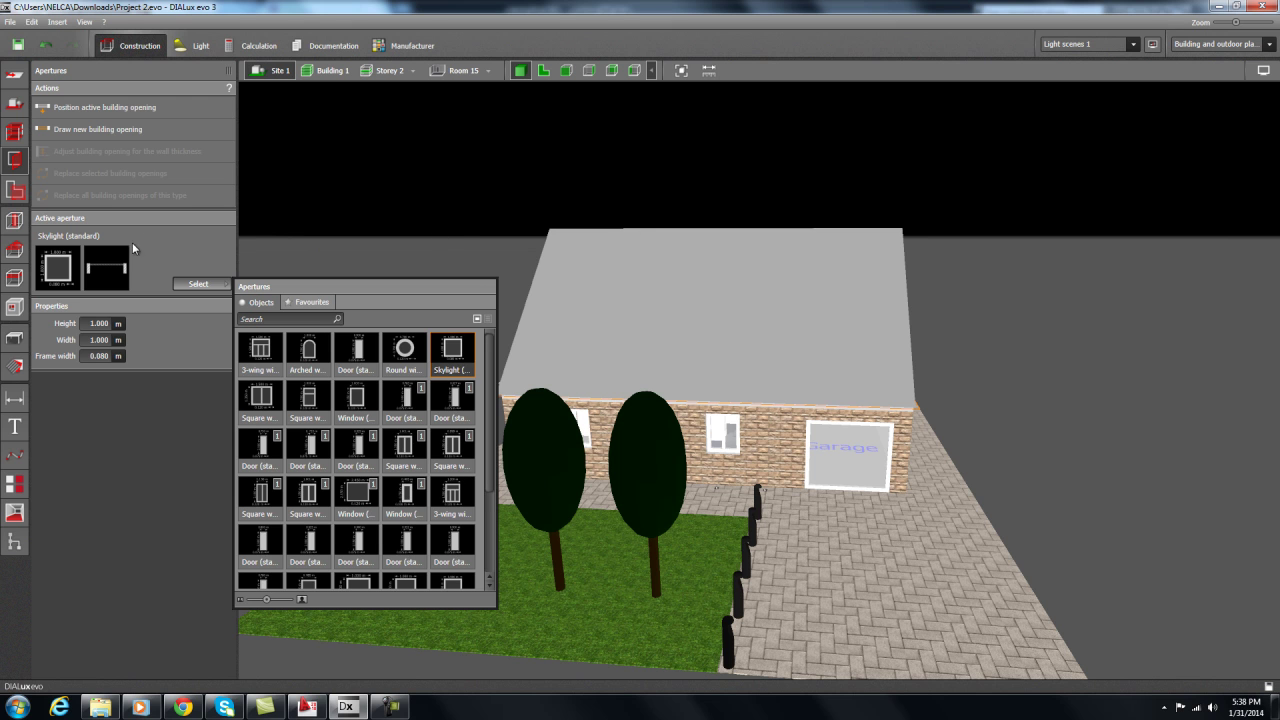
click(60, 278)
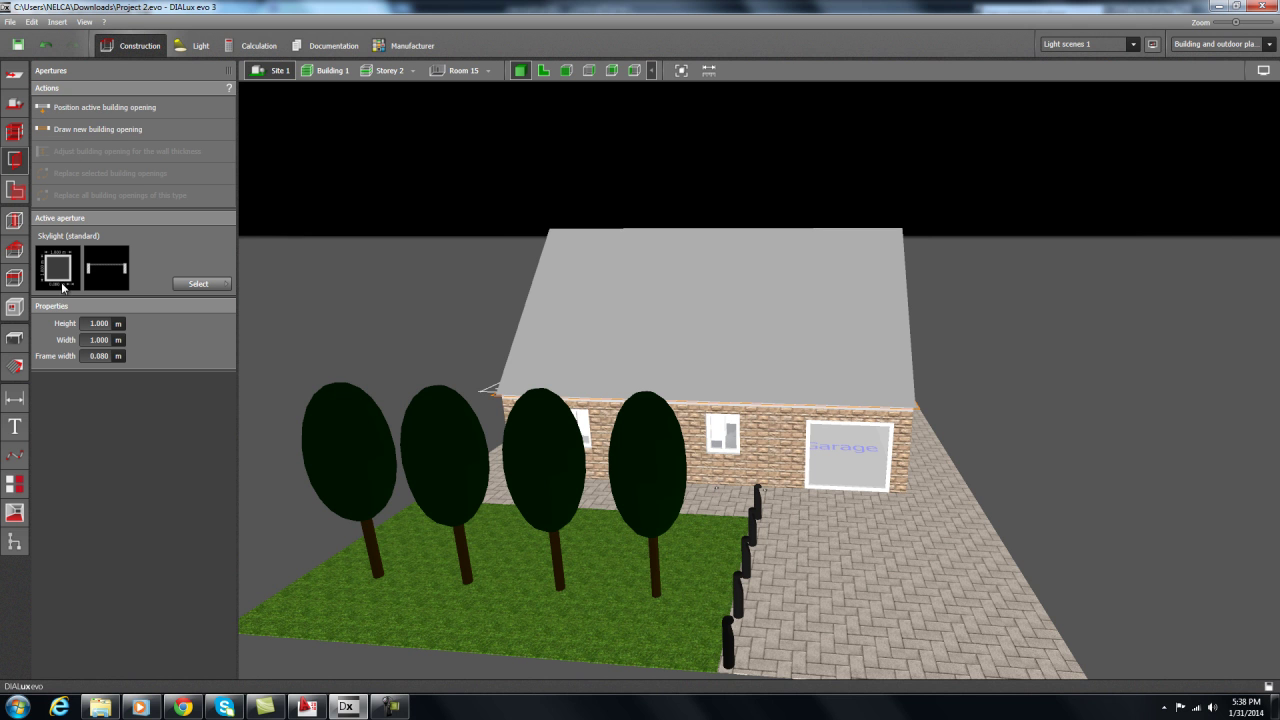
click(846, 341)
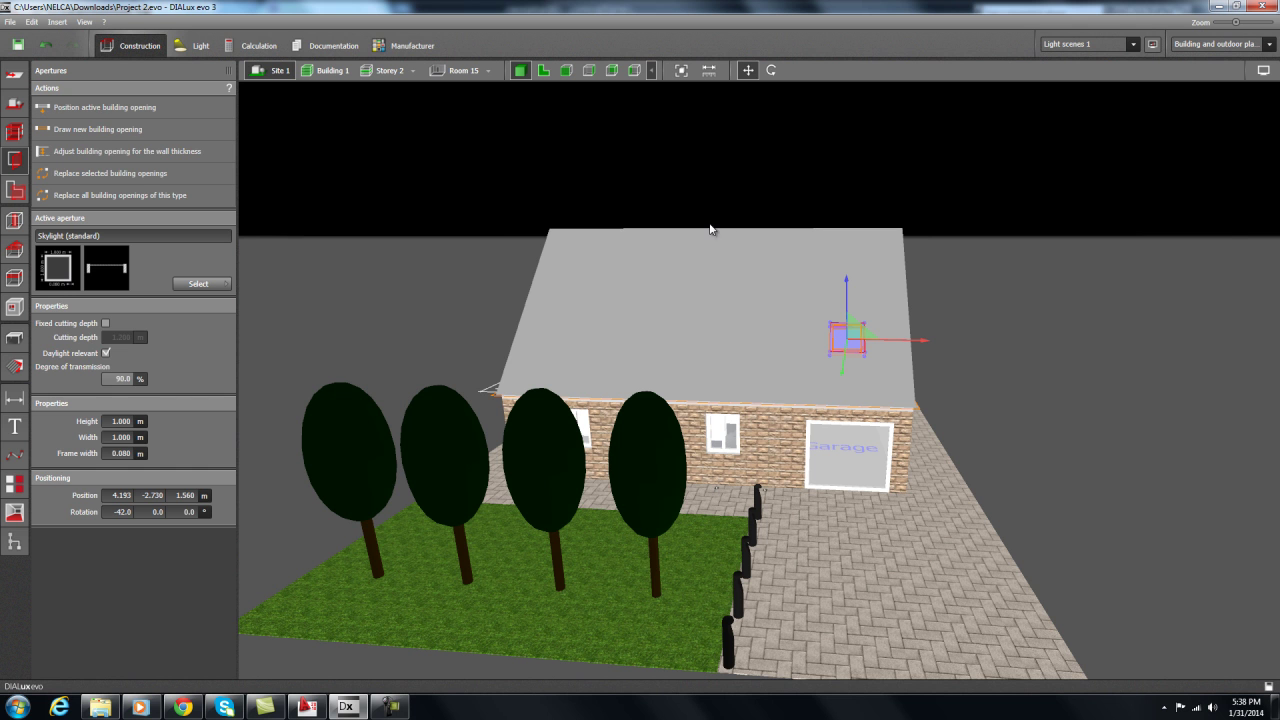
drag(729, 193, 730, 454)
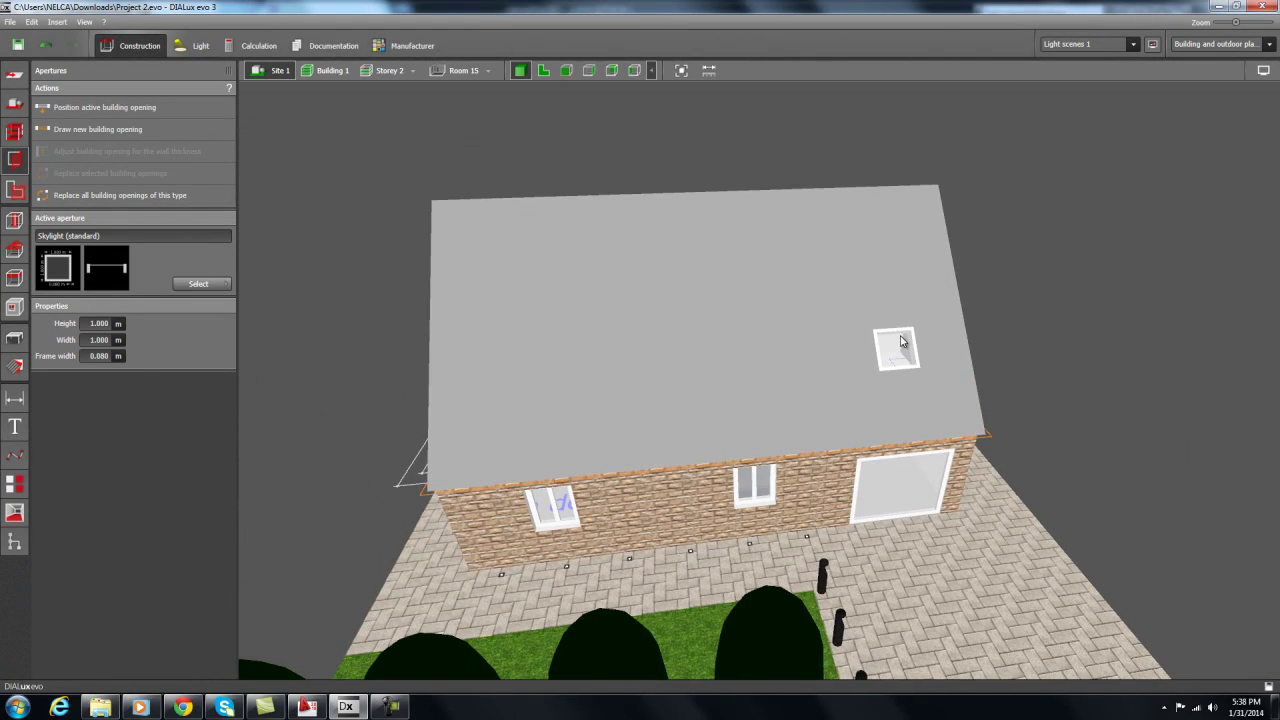
Move the skylight above the garage in the floor plan towards its roof-window outline in Room 17.
click(735, 315)
click(544, 76)
scroll(840, 380, up, 5)
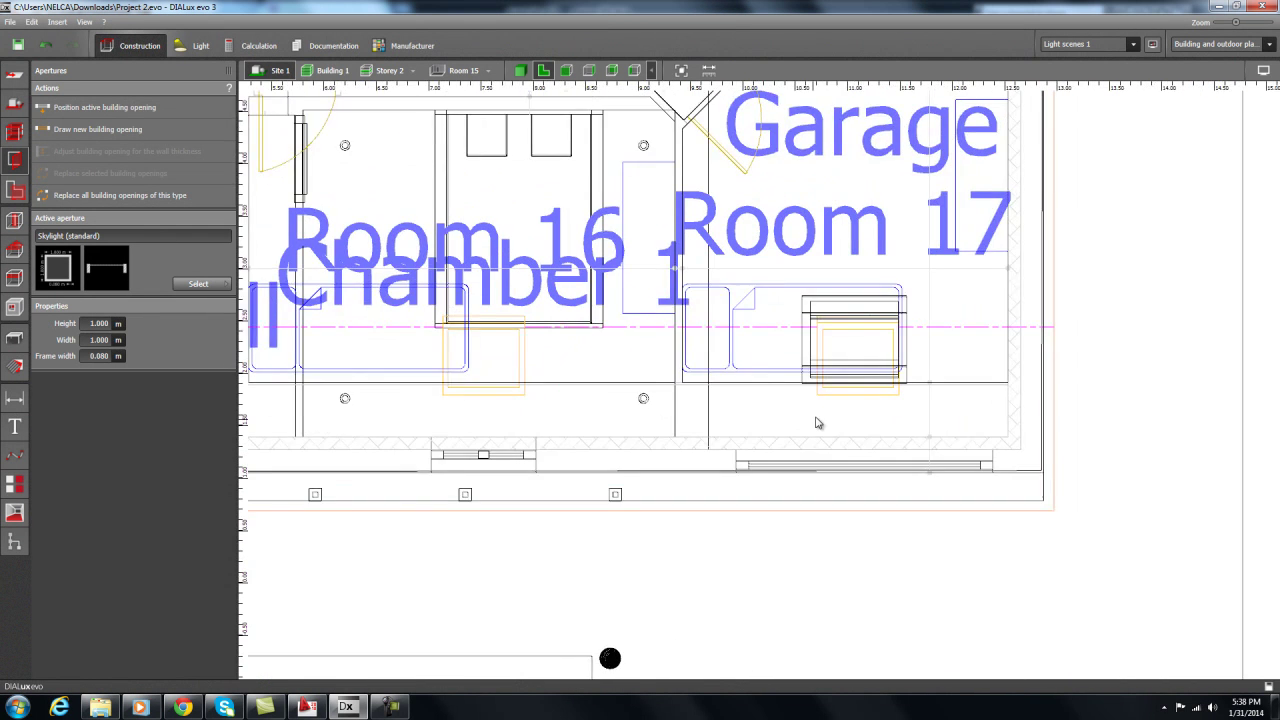
right_drag(895, 363, 773, 378)
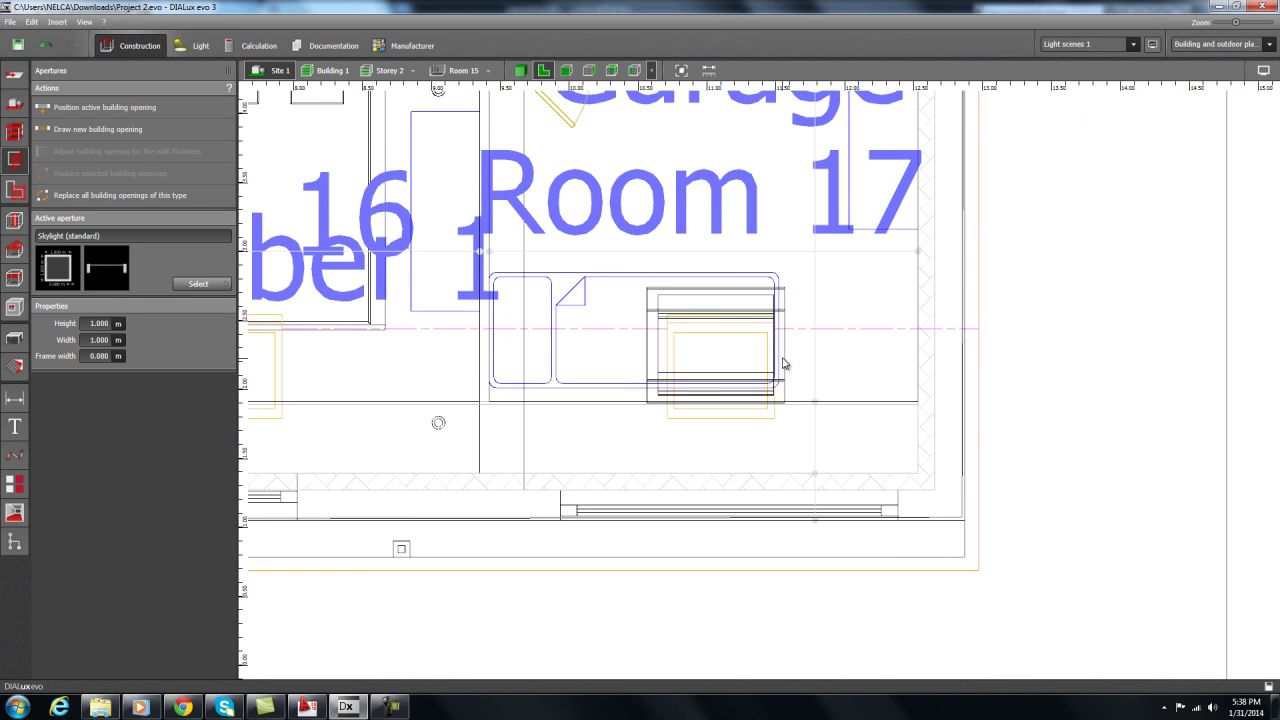
click(784, 363)
right_click(782, 357)
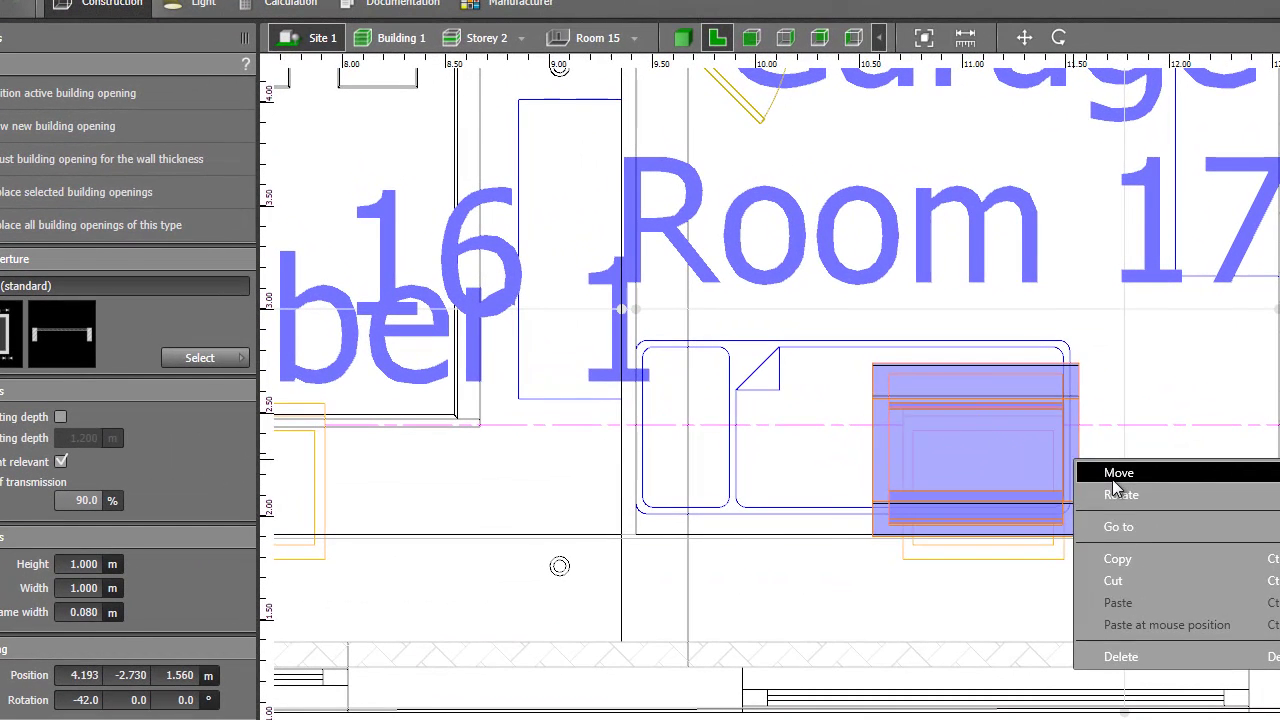
click(810, 363)
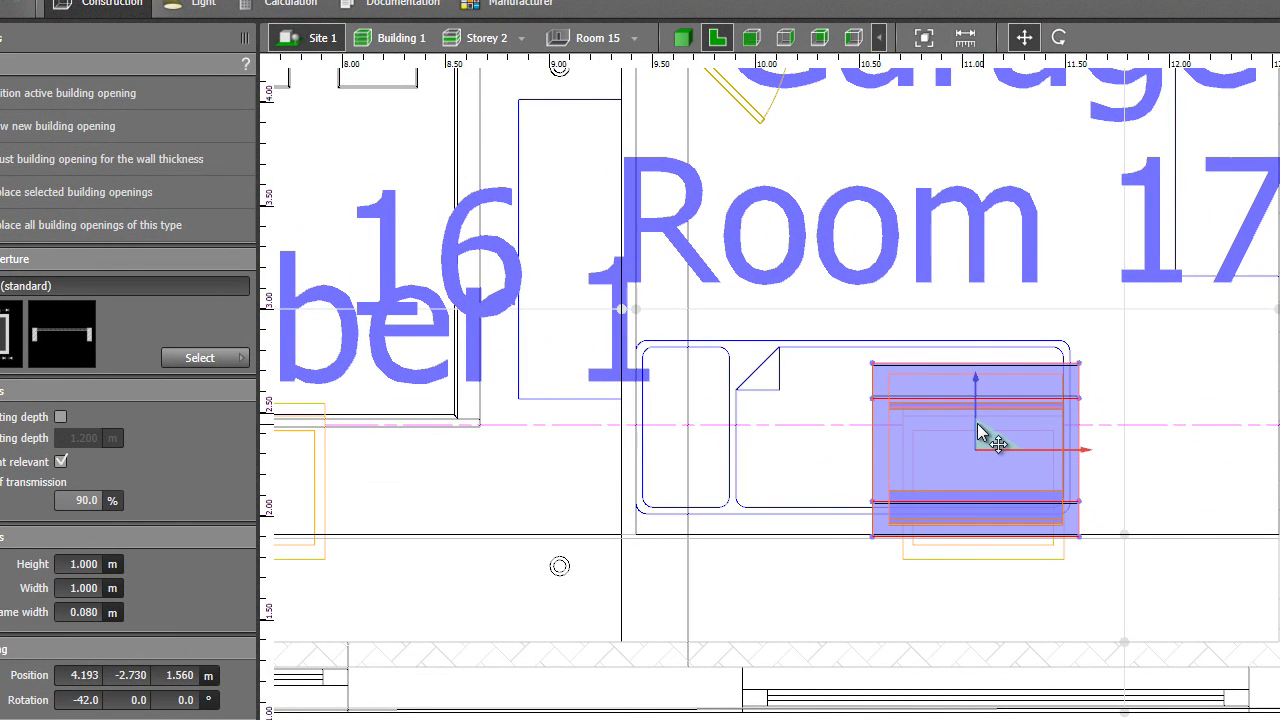
click(899, 428)
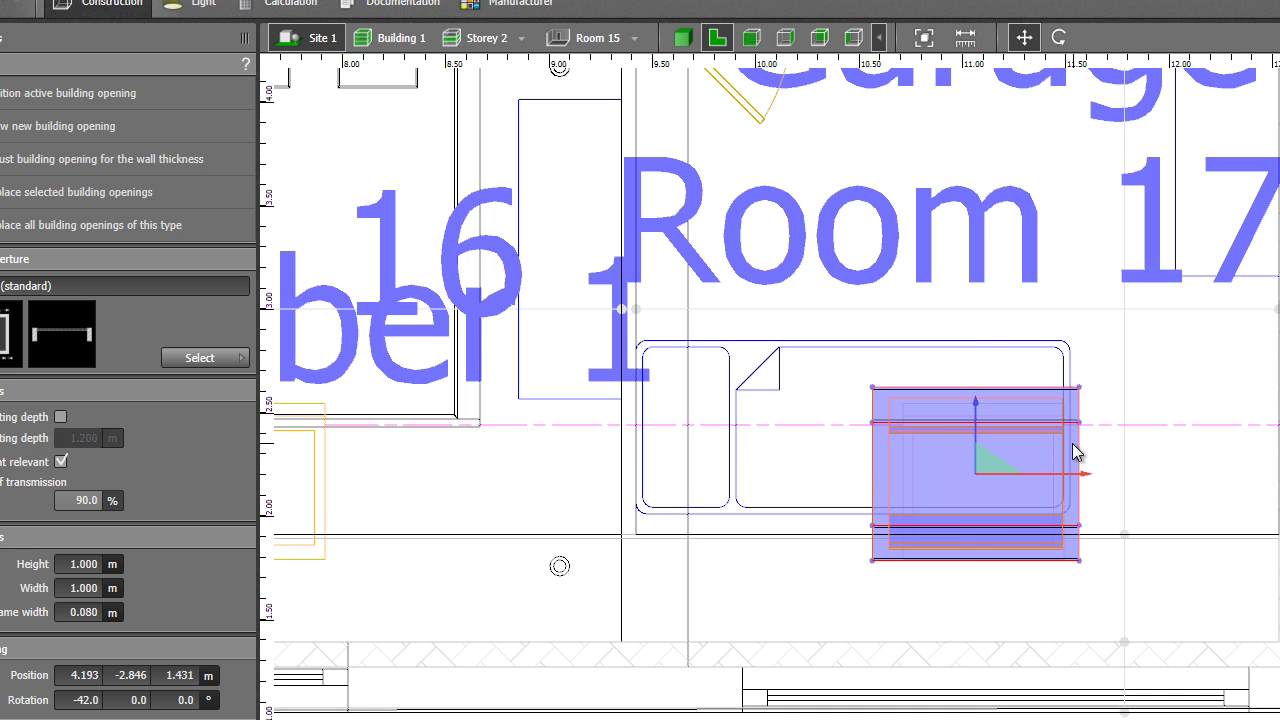
Resize the garage skylight to 0.800 m wide and 0.900 m high.
right_click(1058, 463)
click(80, 592)
text(0.9)
key(Return)
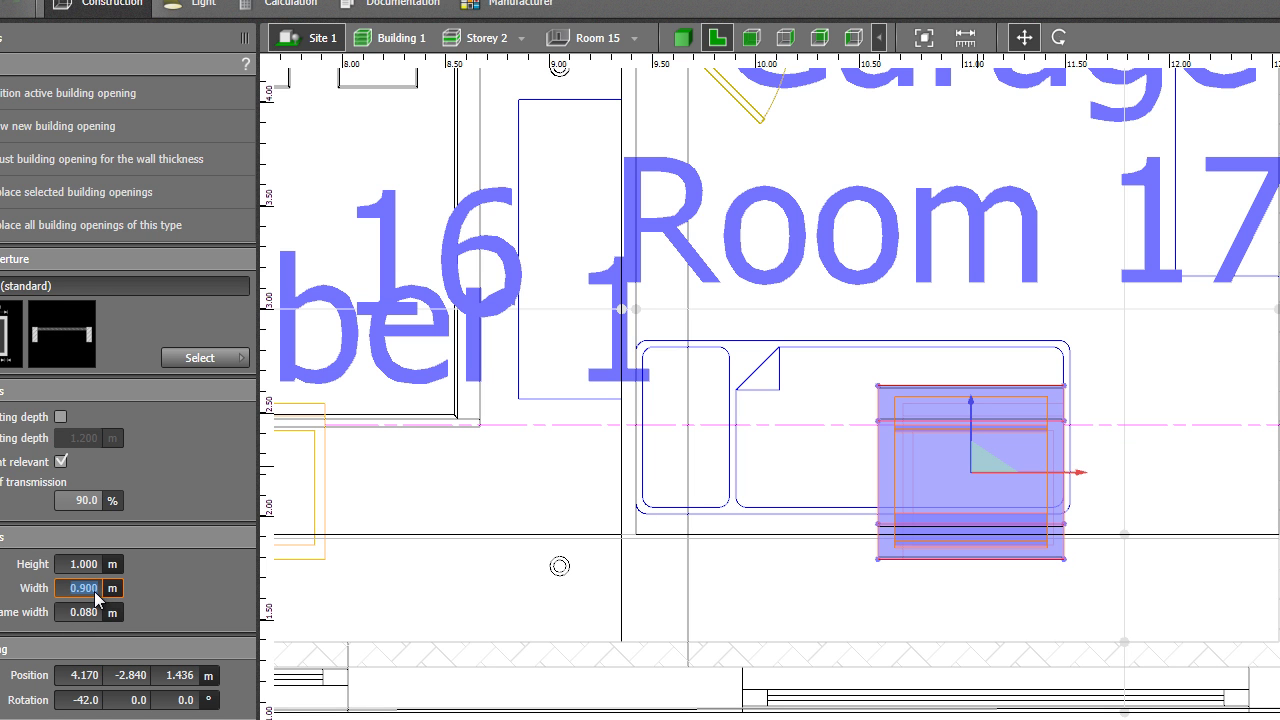
scroll(121, 576, down, 1)
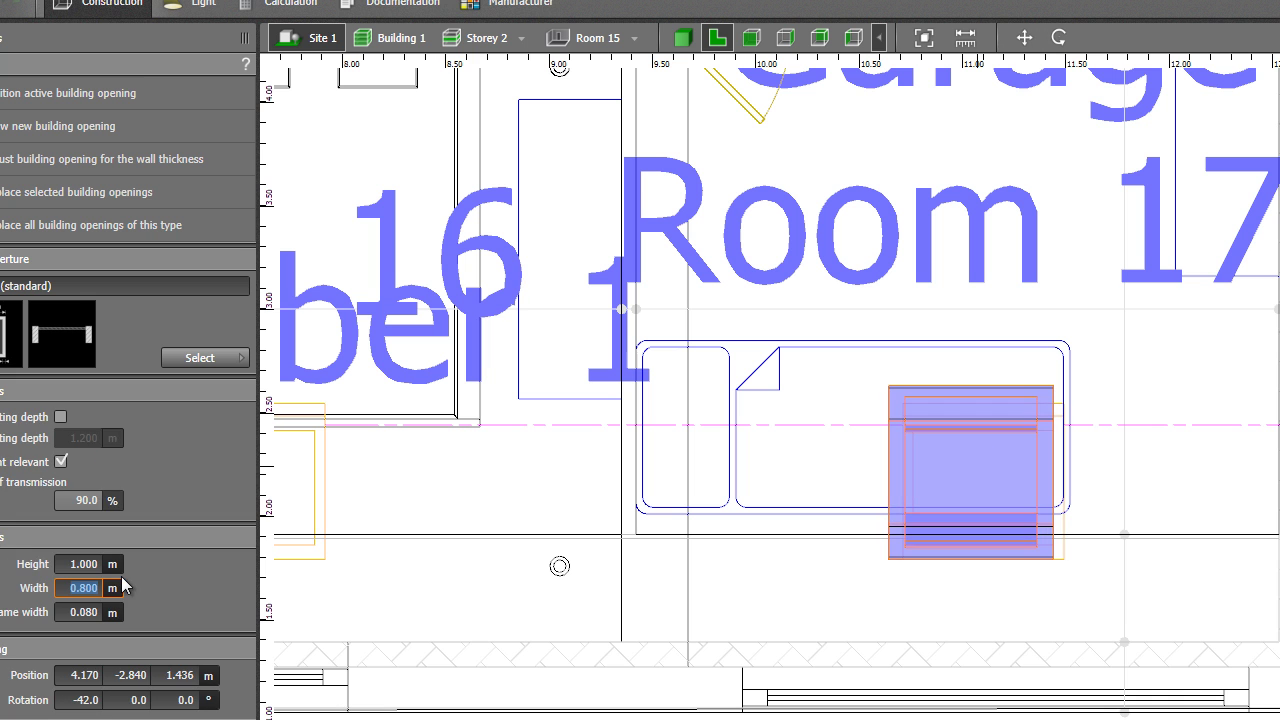
right_click(994, 482)
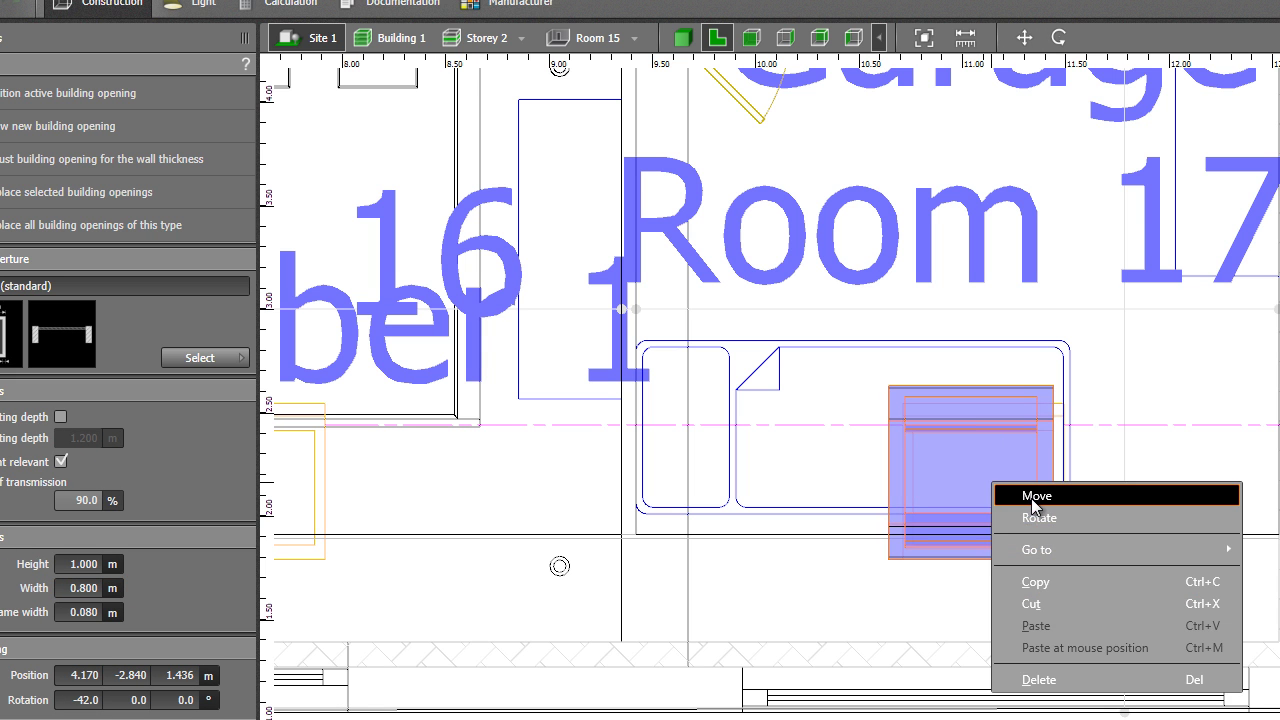
click(1034, 496)
click(100, 564)
text(.9)
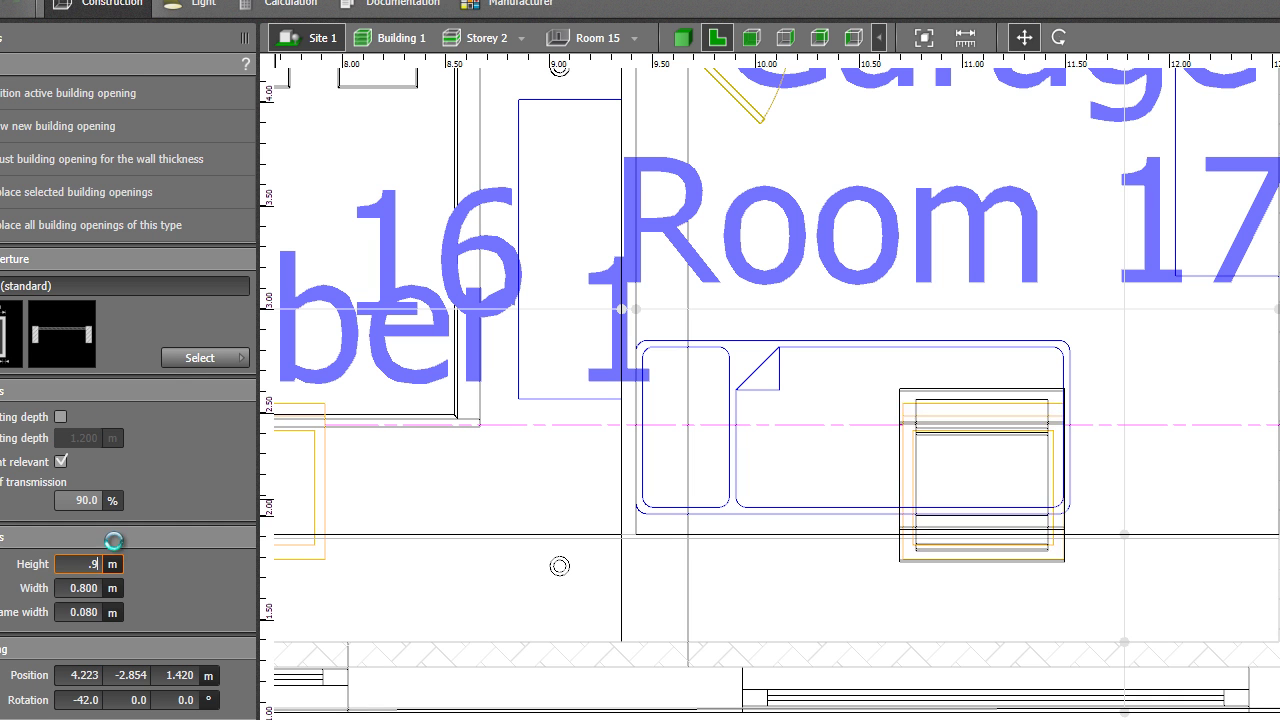
key(Return)
Align the resized garage skylight with its roof-window outline in the plan and check the roof in 3D.
right_click(968, 490)
click(1002, 497)
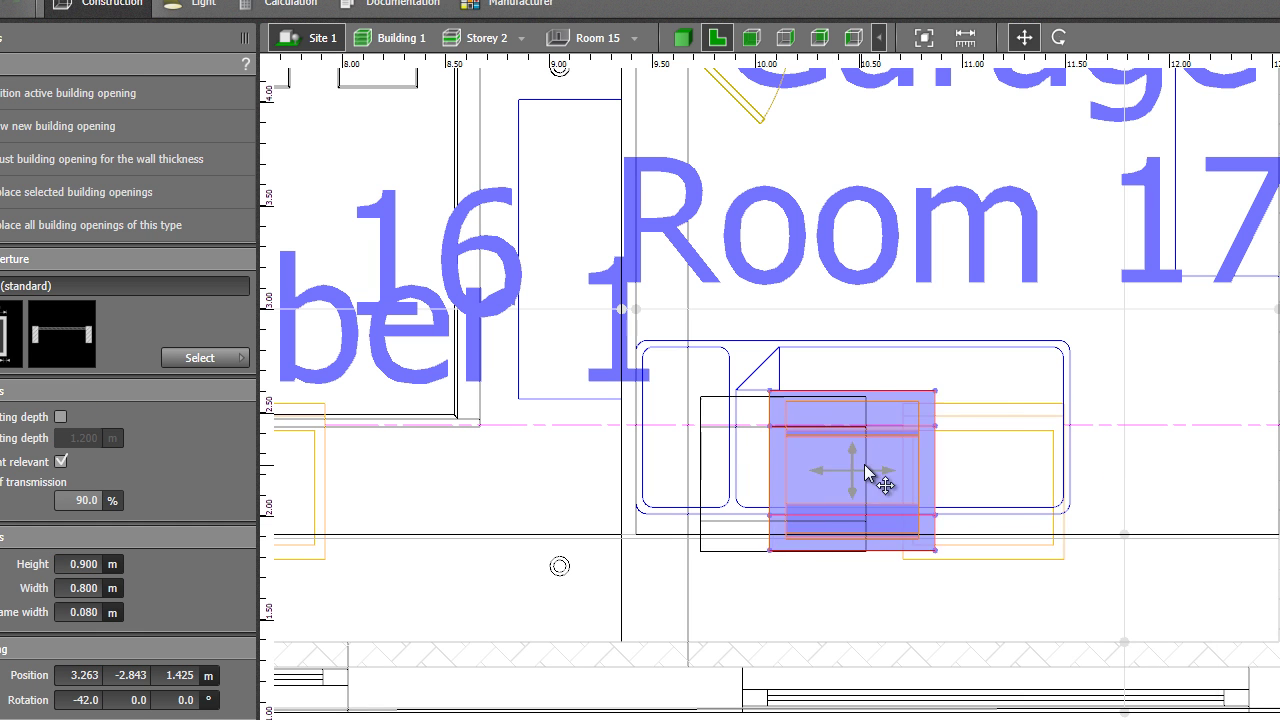
click(996, 486)
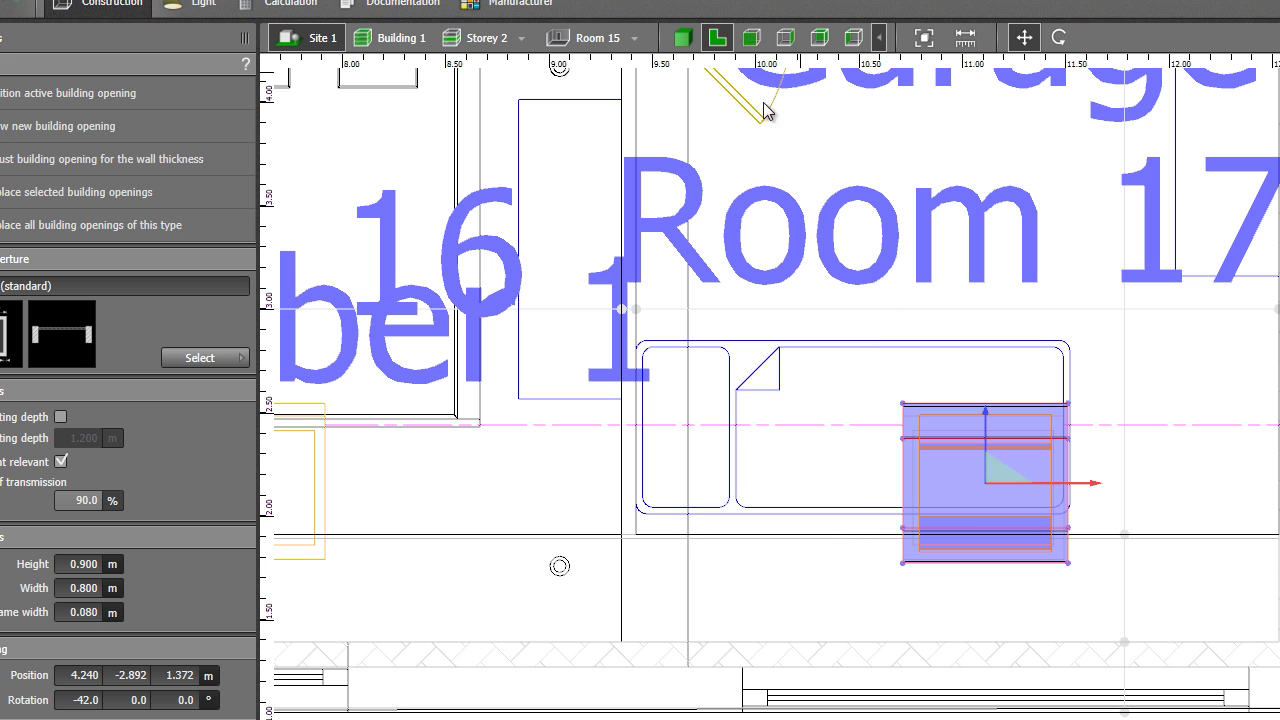
click(682, 37)
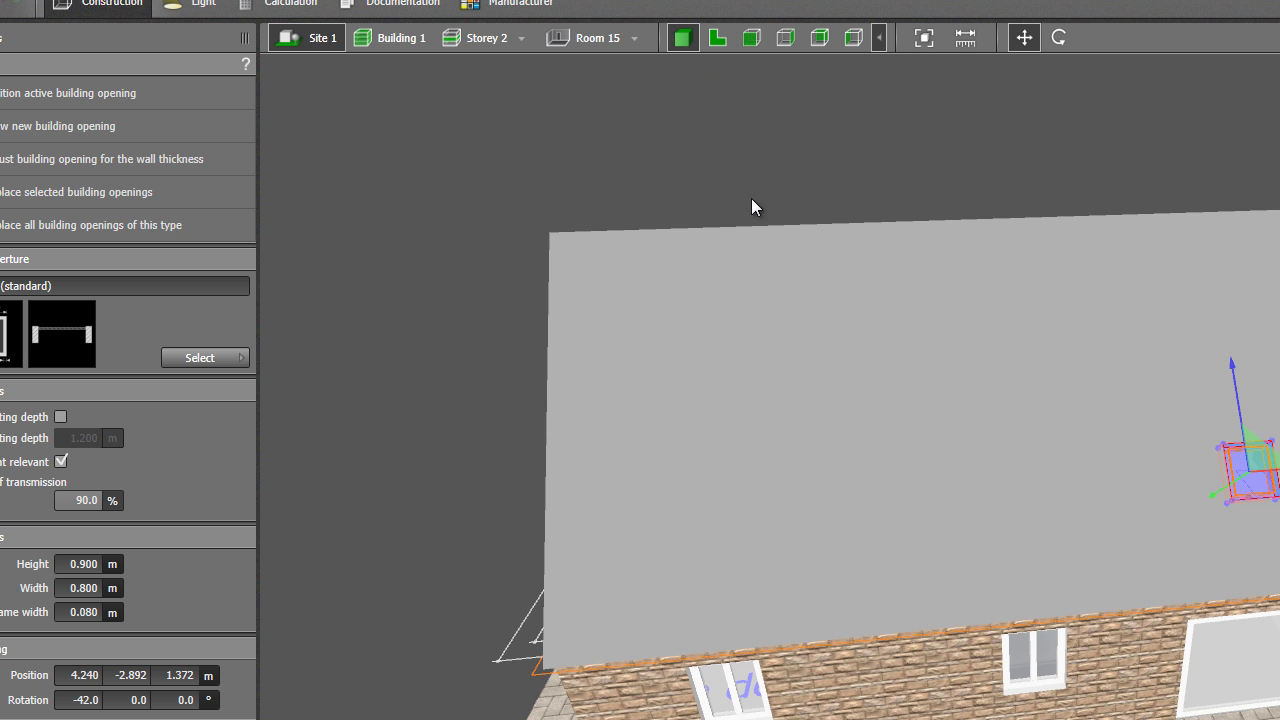
right_drag(786, 161, 739, 151)
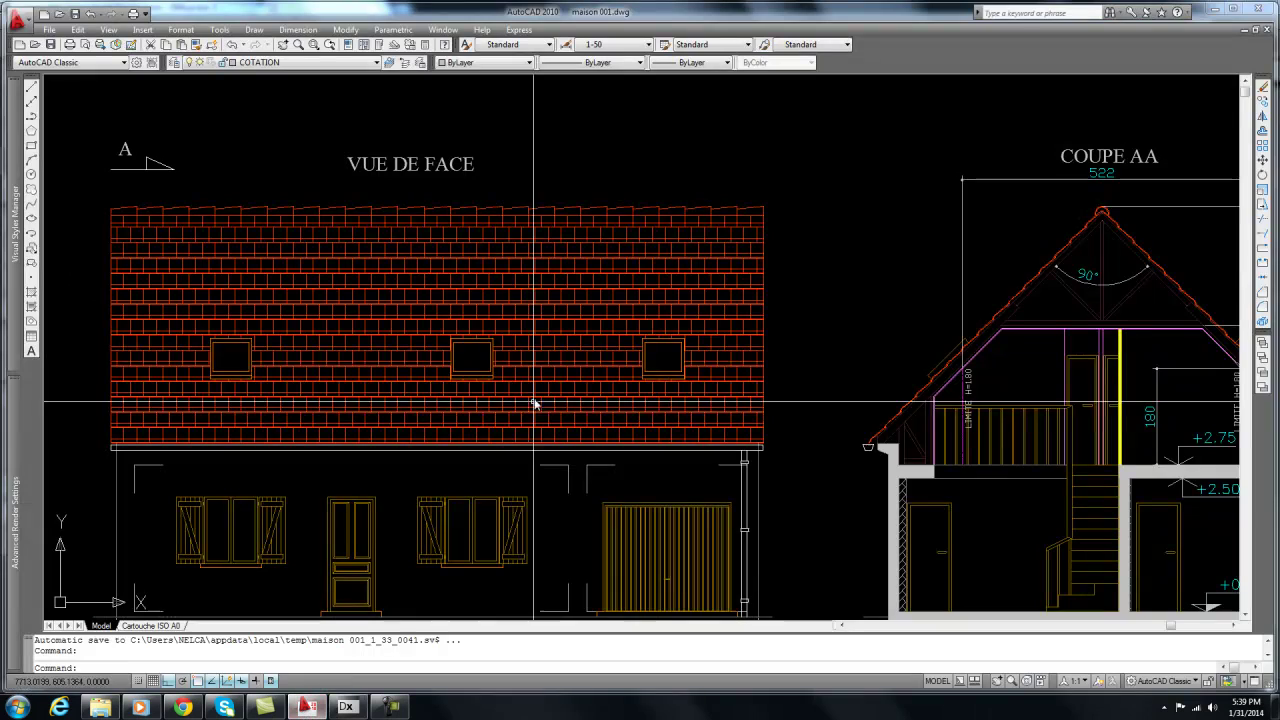
Switch to AutoCAD and examine the roof windows in the VUE DE FACE and VUE DE DERRIERE elevations.
mouse_move(443, 386)
middle_down()
mouse_move(617, 394)
mouse_move(664, 410)
mouse_move(457, 409)
middle_up()
scroll(664, 410, down, 3)
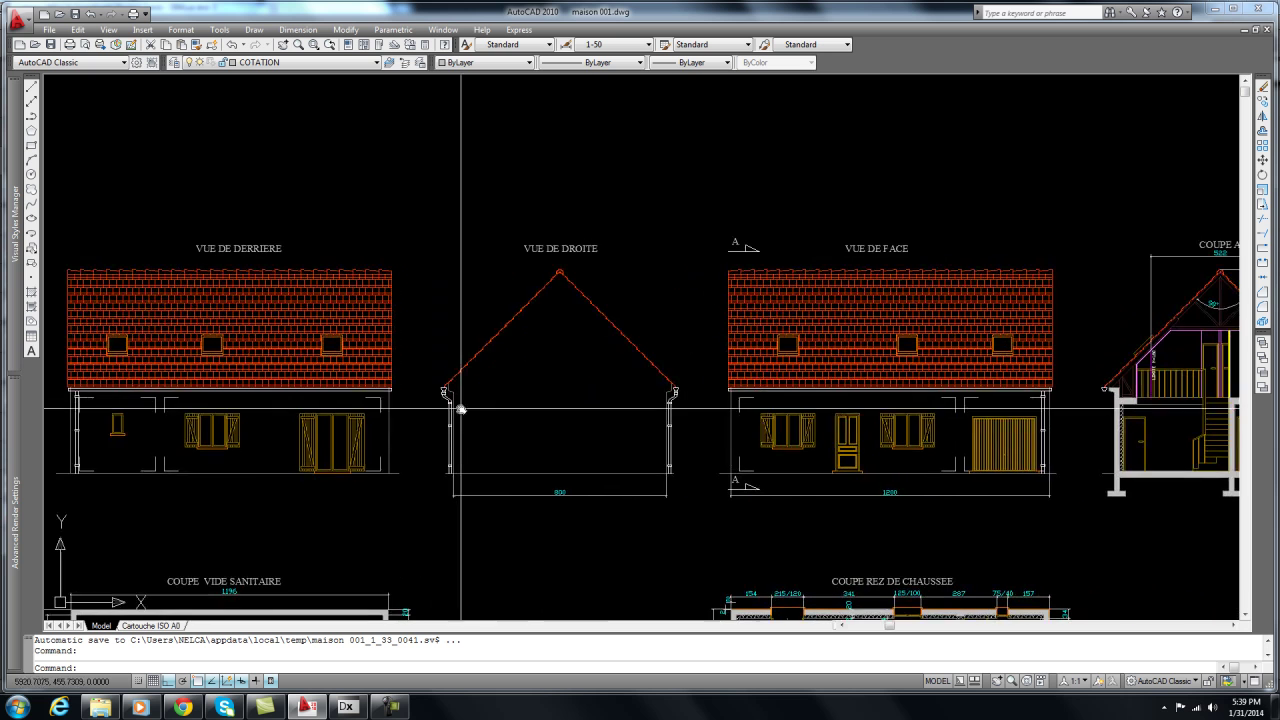
middle_drag(800, 433, 663, 434)
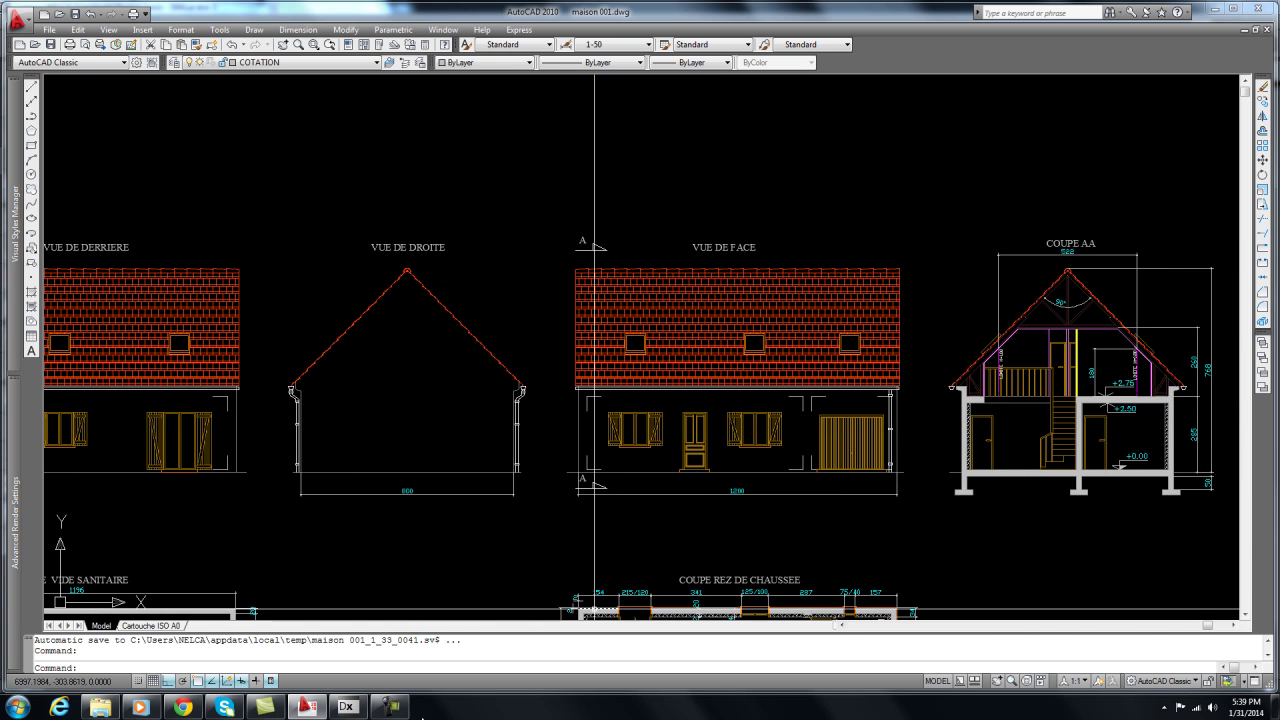
Switch back to DIALux evo and place two more standard skylights, 0.900 m by 0.800 m, along the front roof slope.
click(345, 710)
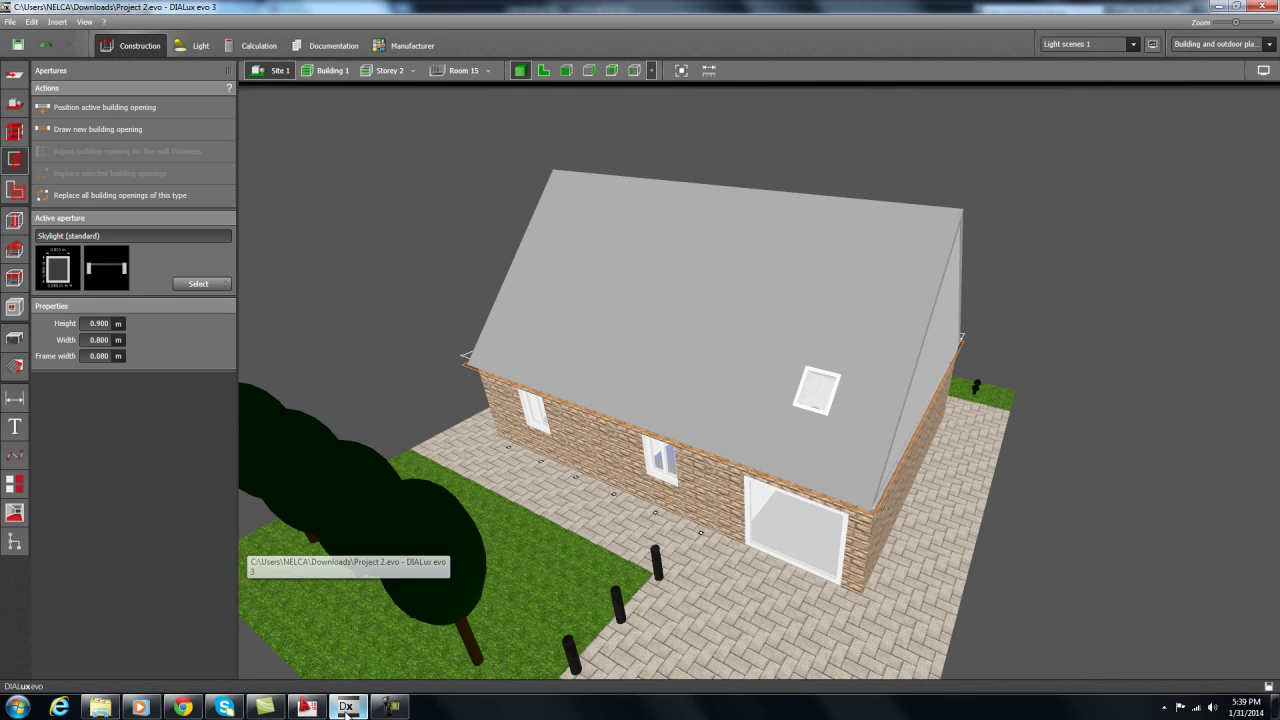
click(816, 404)
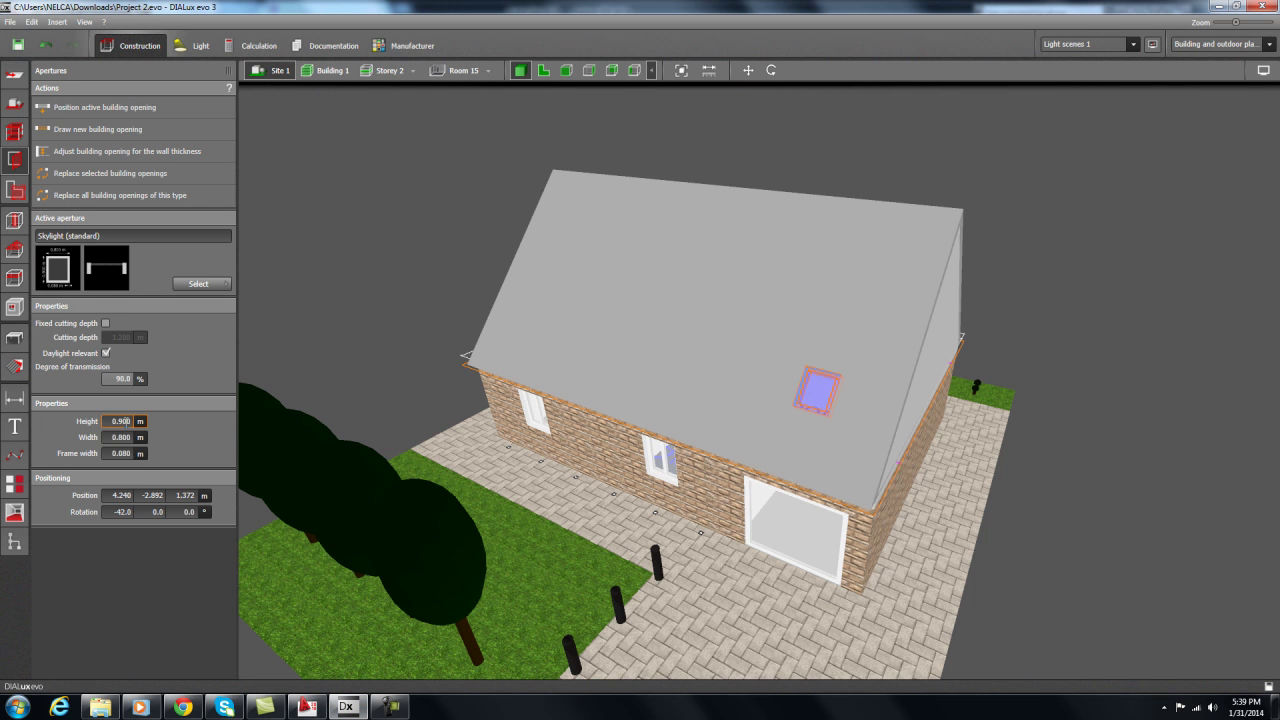
click(71, 115)
click(697, 364)
click(640, 390)
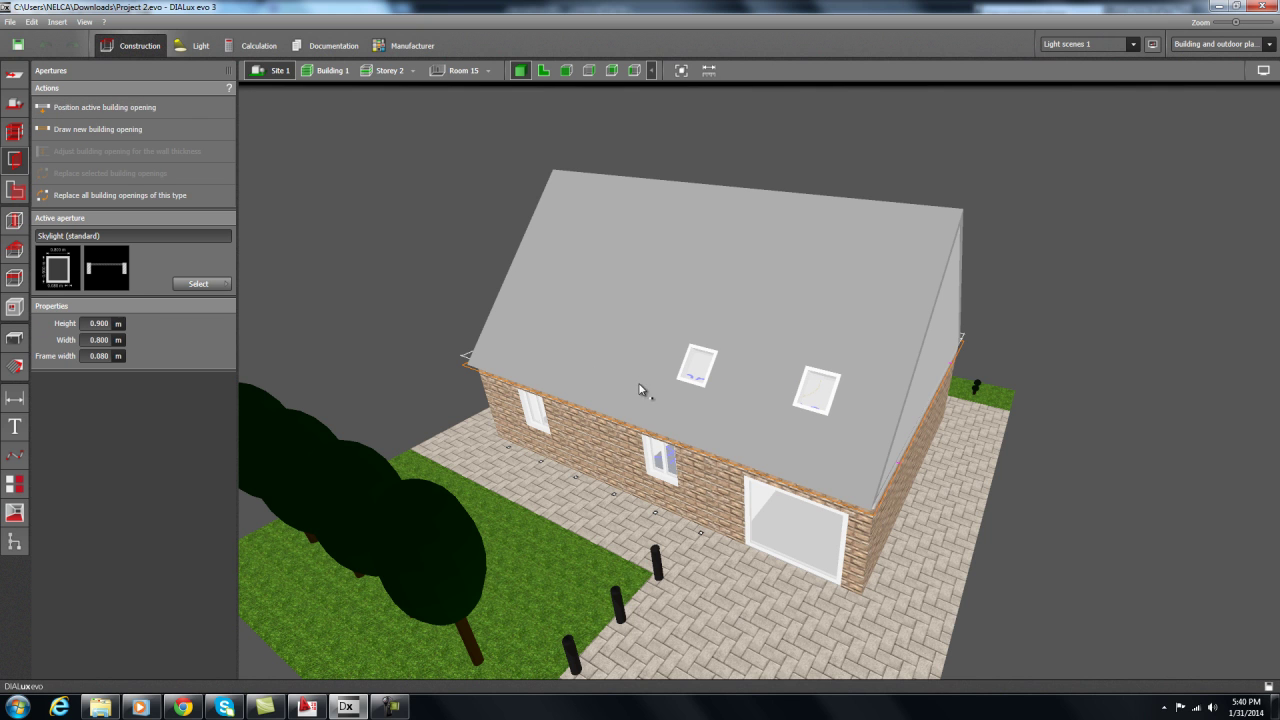
click(558, 336)
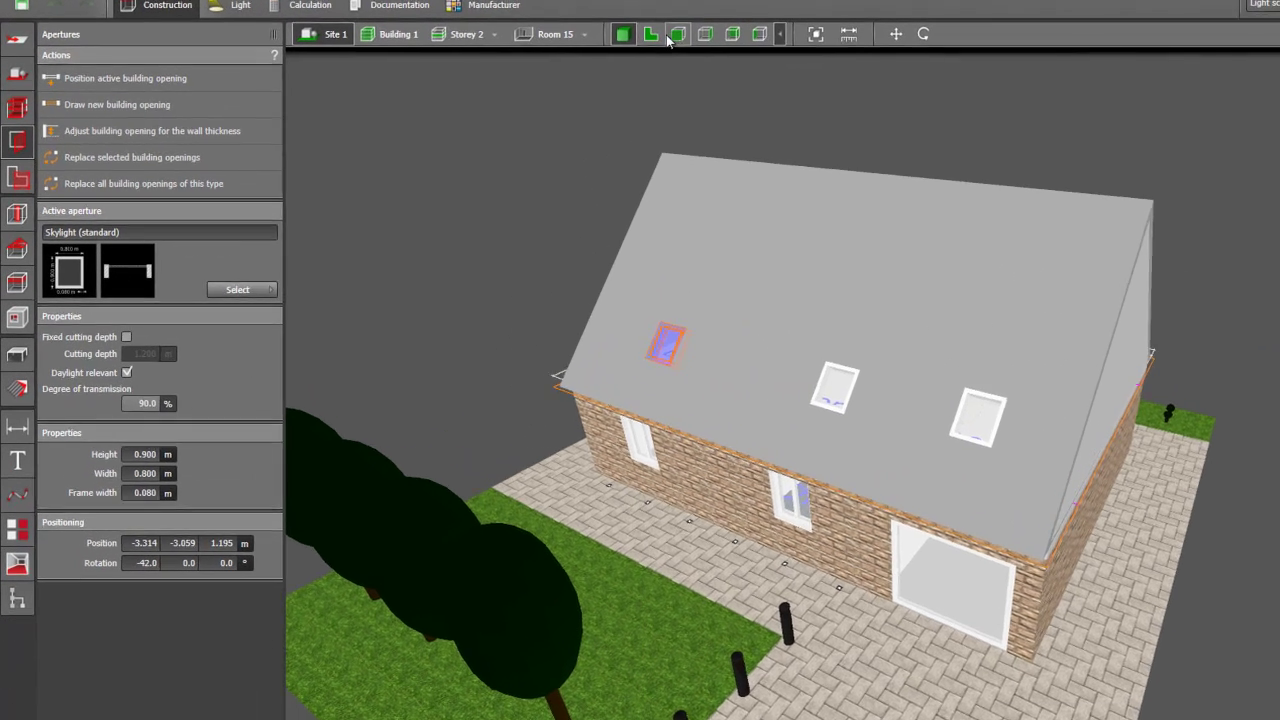
Move the two new front skylights onto their roof-window outlines in the floor plan.
middle_drag(879, 455, 887, 459)
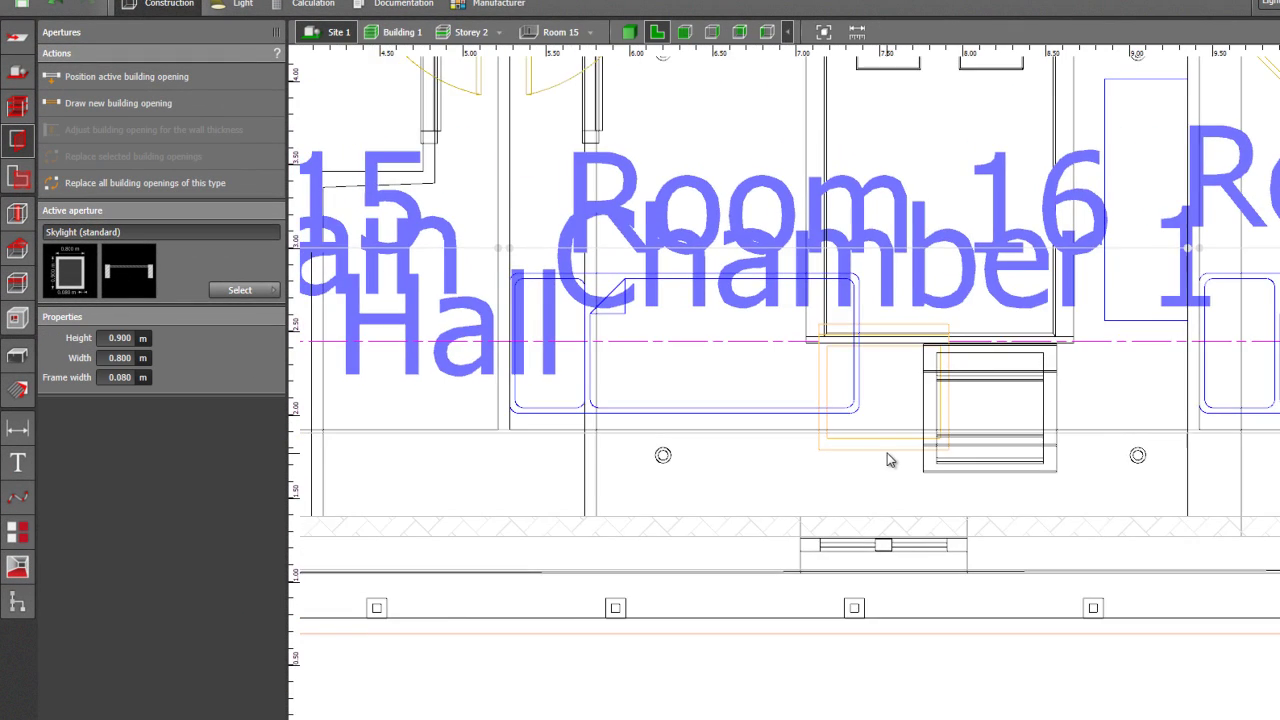
click(989, 422)
right_click(989, 422)
click(1000, 432)
drag(955, 392, 897, 383)
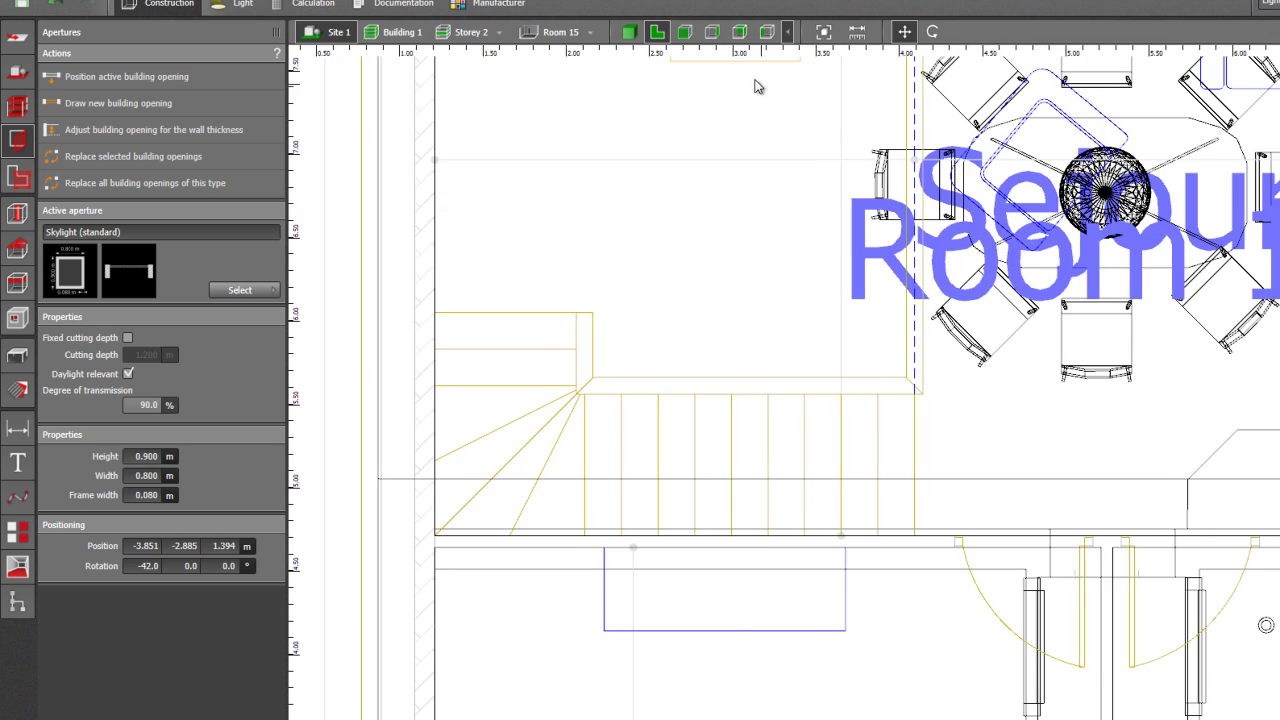
Place three standard skylights, 0.900 m by 0.800 m, in a row along the rear roof slope in 3D.
click(634, 32)
right_drag(1172, 172, 823, 197)
click(1199, 178)
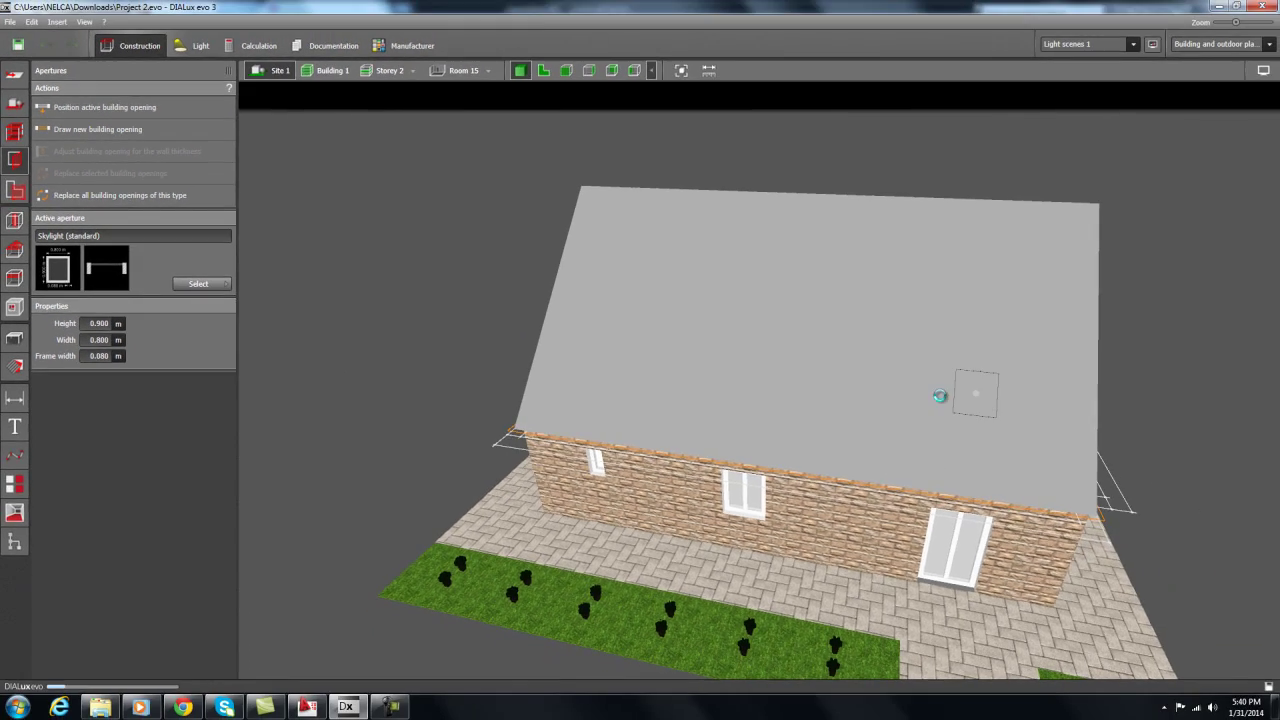
click(940, 396)
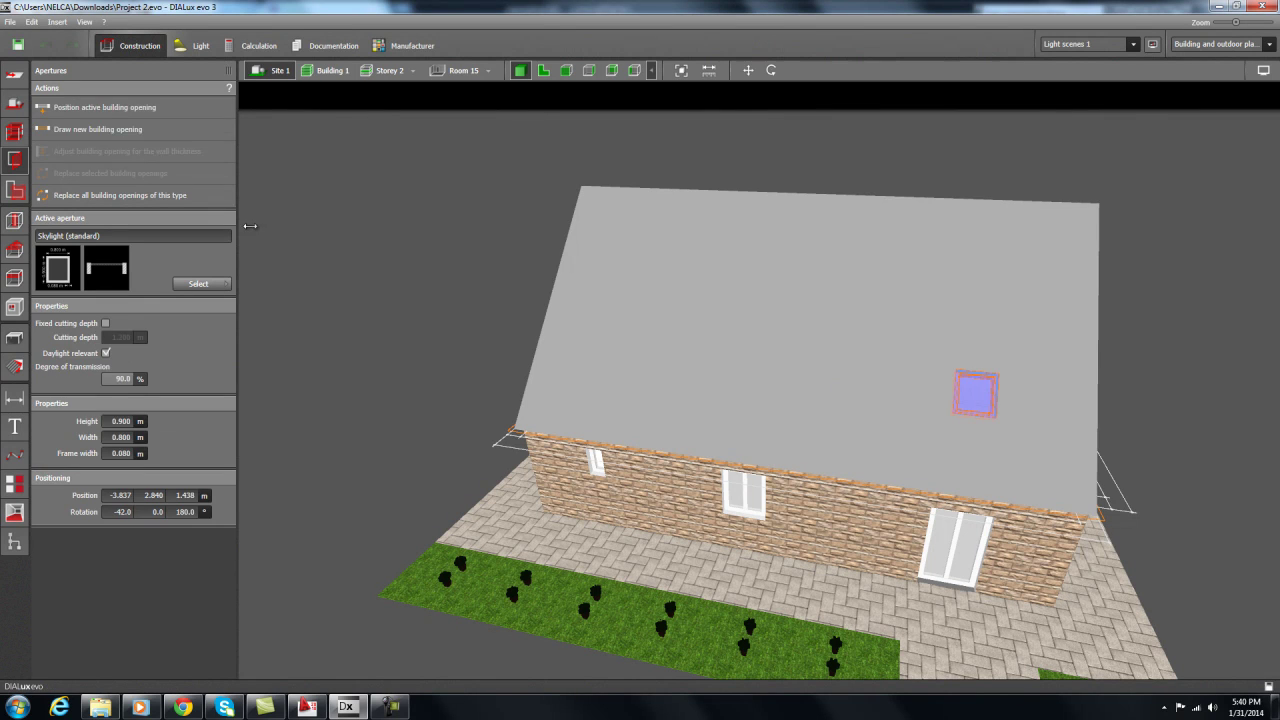
click(779, 368)
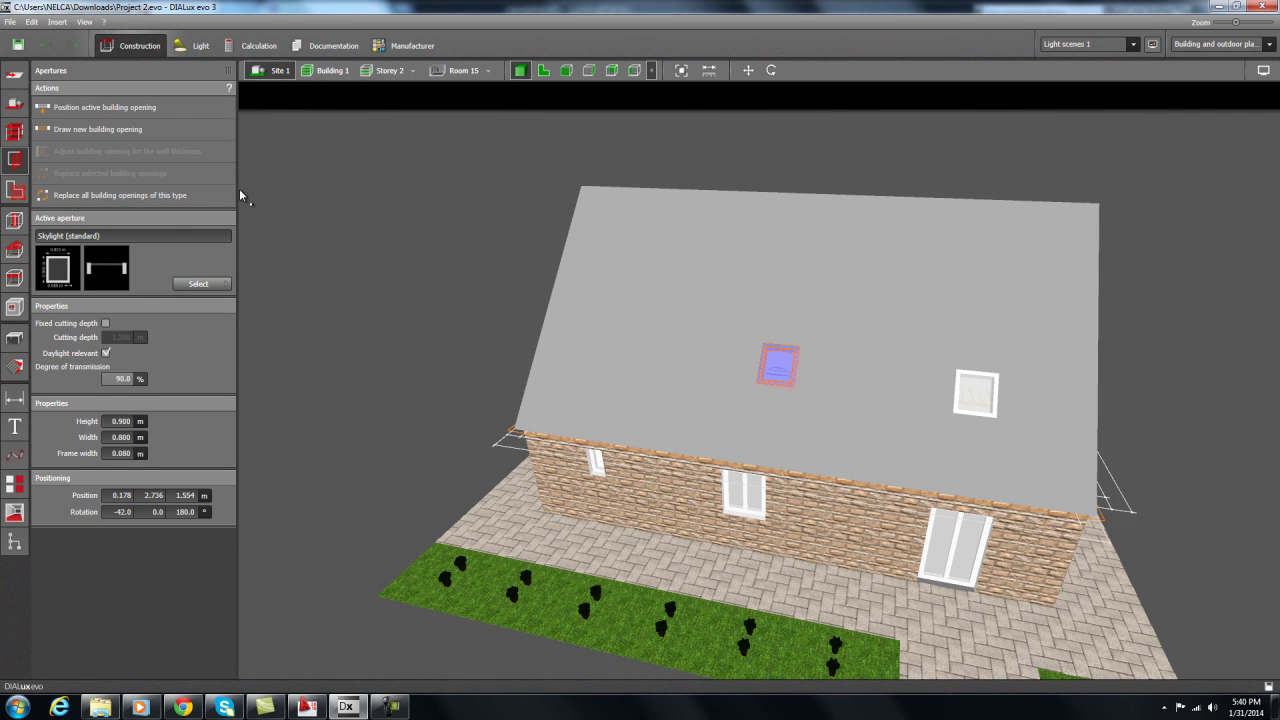
click(597, 346)
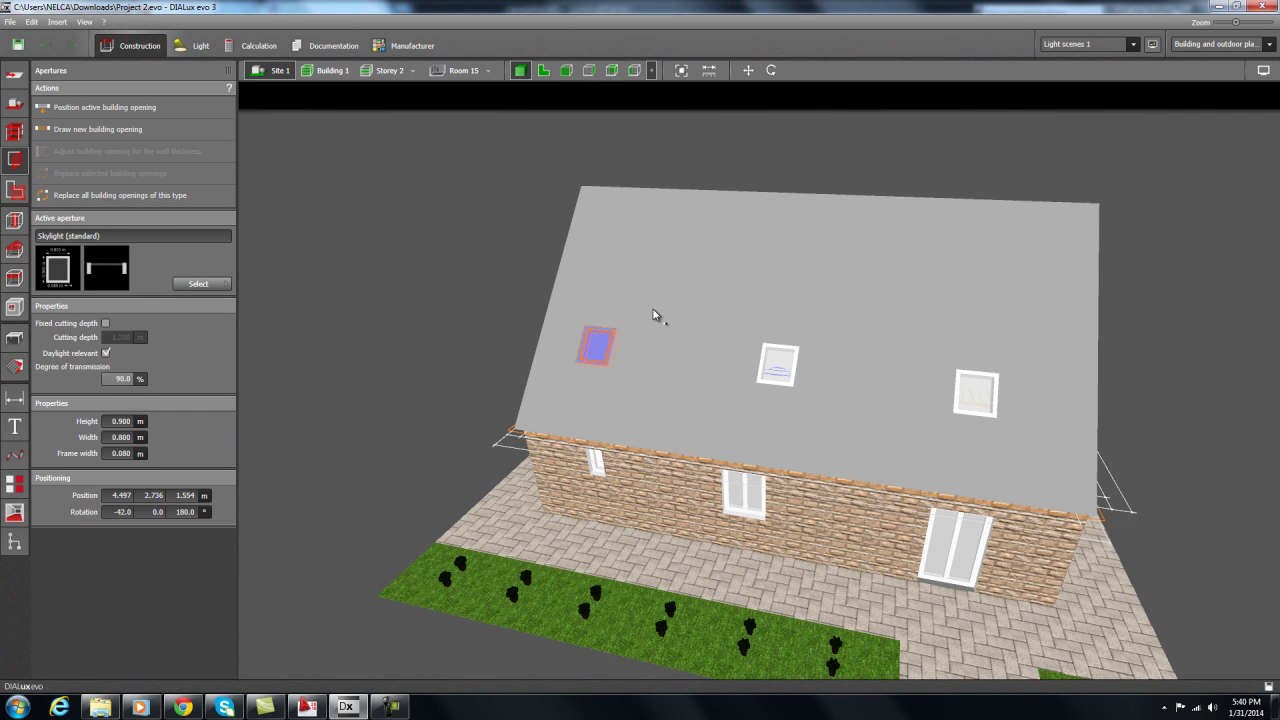
Move the rear skylight nearest the staircase onto its roof-window outline in the floor plan.
click(545, 72)
scroll(727, 390, down, 3)
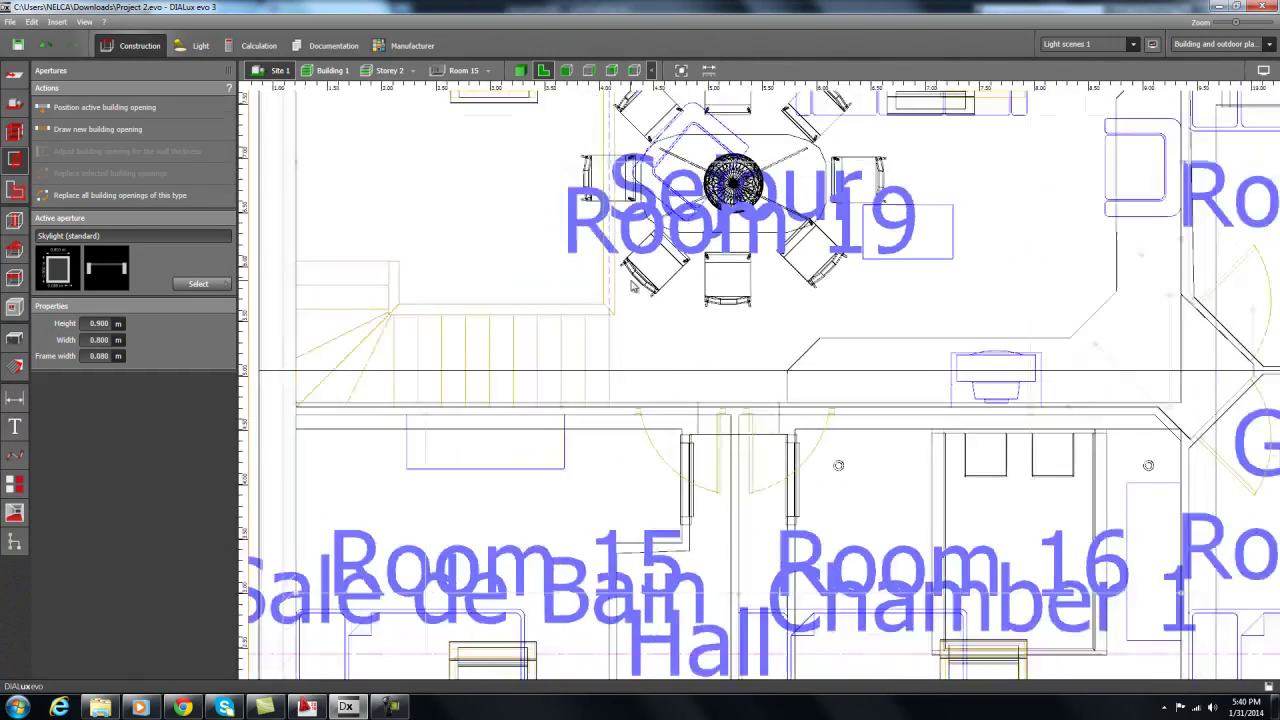
middle_drag(725, 390, 596, 630)
middle_drag(534, 298, 782, 282)
scroll(545, 258, up, 2)
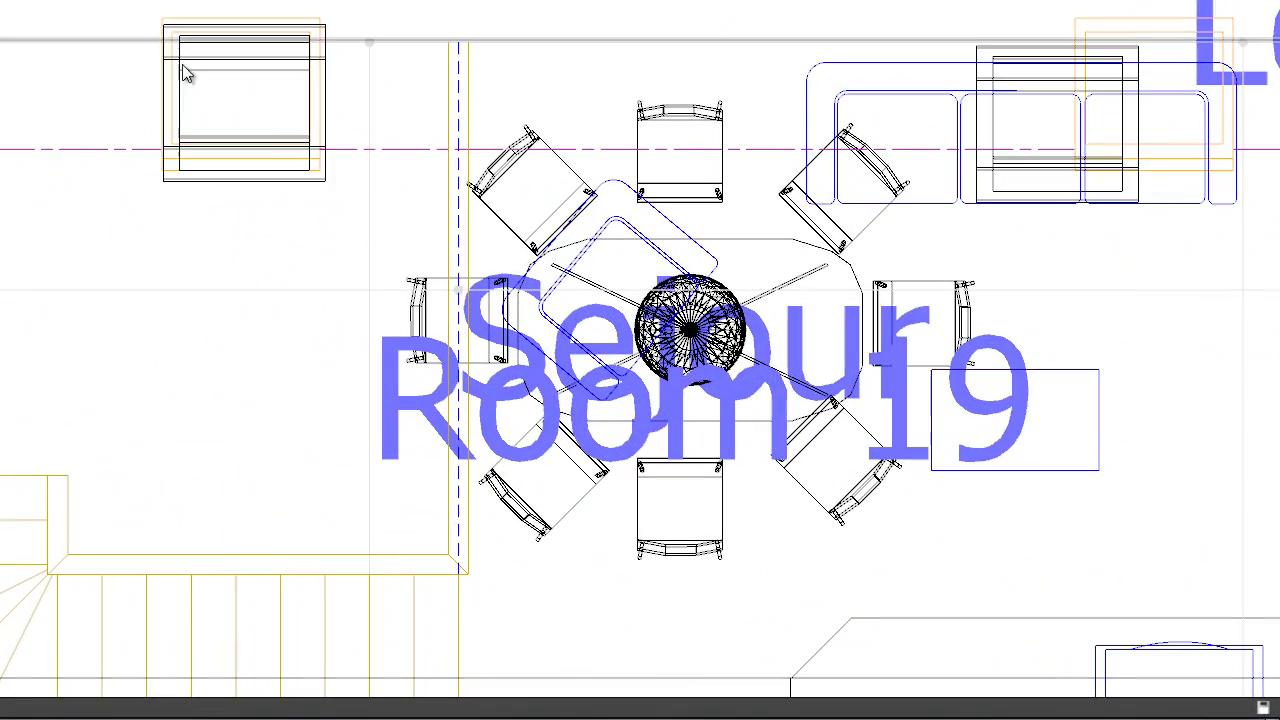
click(234, 82)
right_click(234, 82)
click(264, 98)
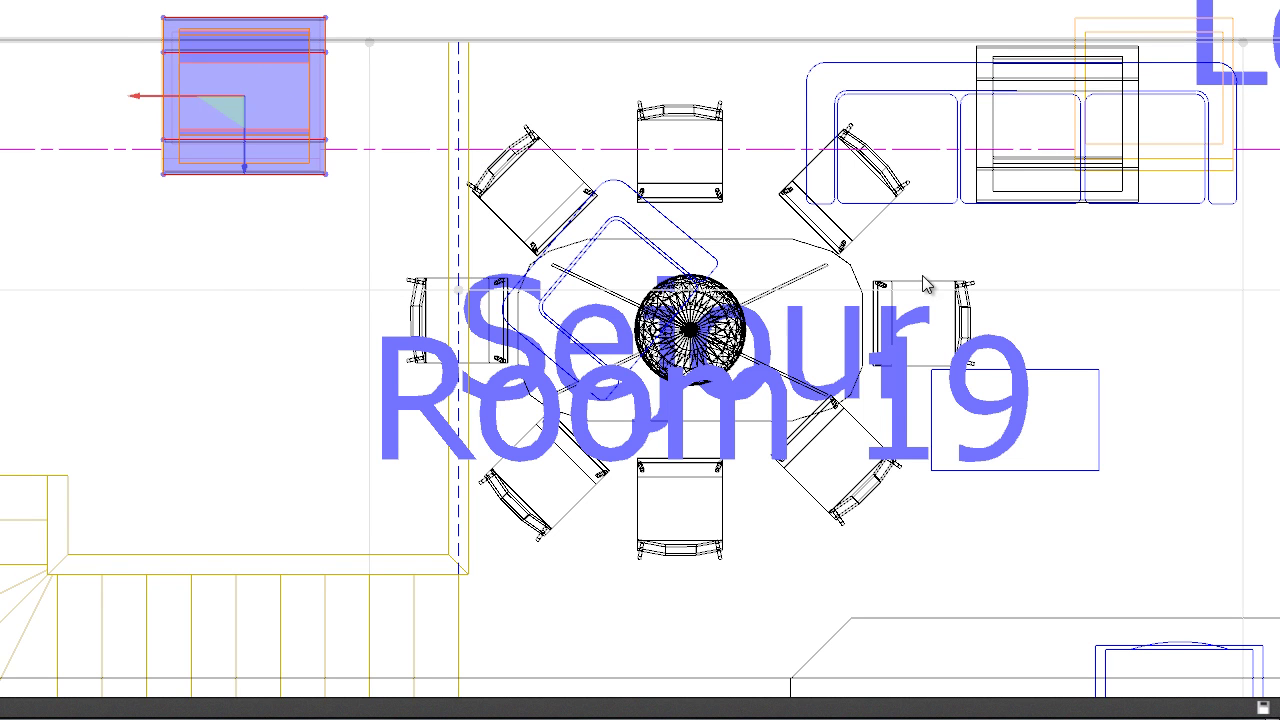
Move the middle rear skylight above the sofa onto its roof-window outline in the plan and inspect the house in 3D.
middle_drag(786, 284, 429, 292)
click(490, 146)
right_click(490, 146)
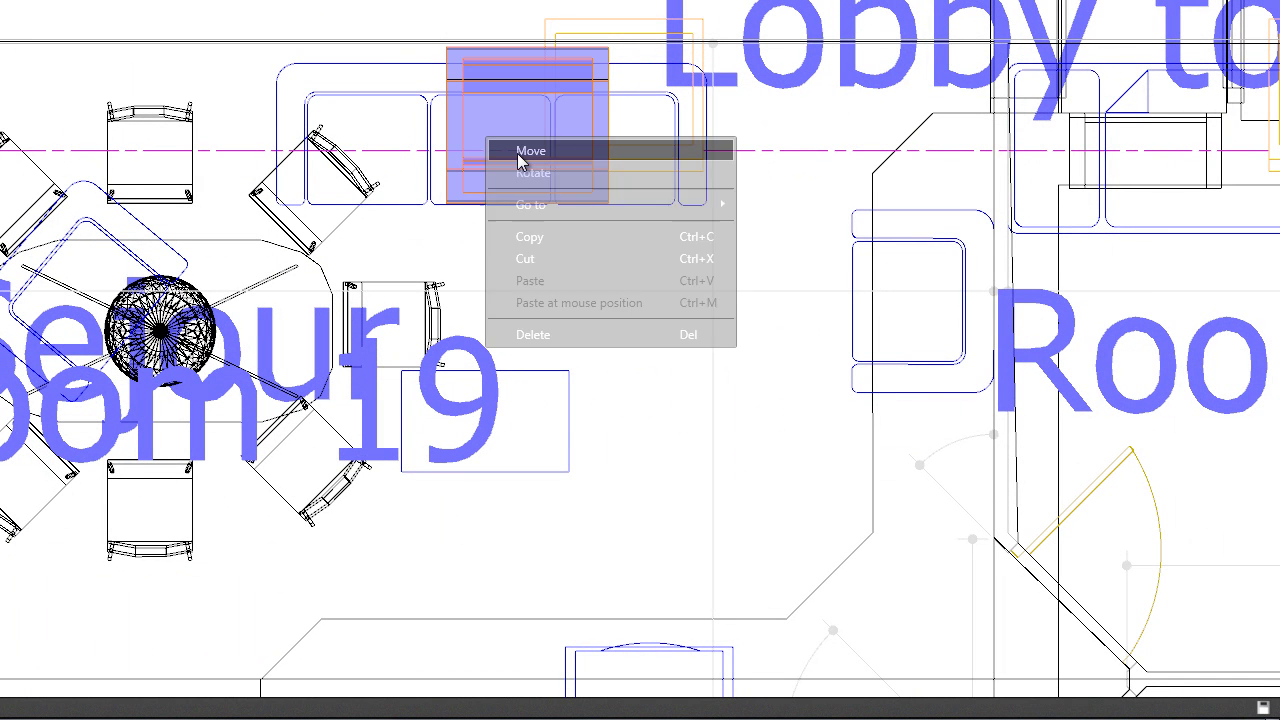
click(531, 152)
drag(523, 137, 623, 97)
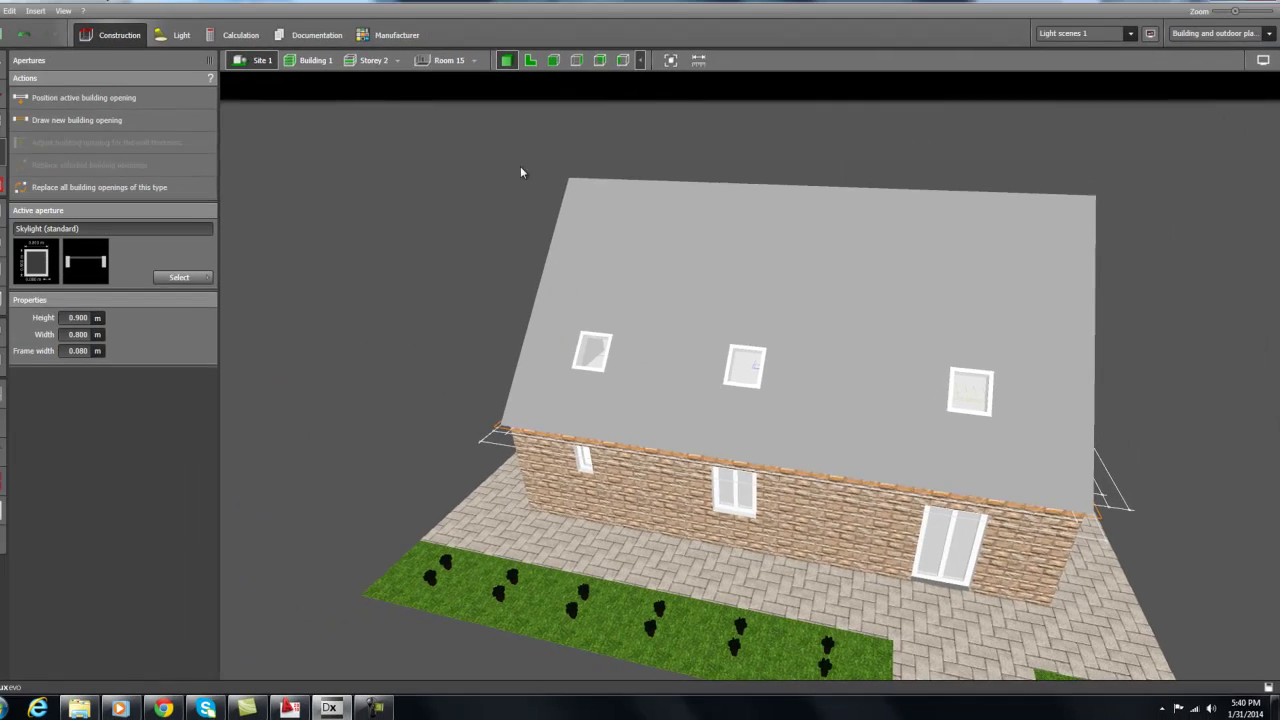
right_drag(520, 166, 496, 326)
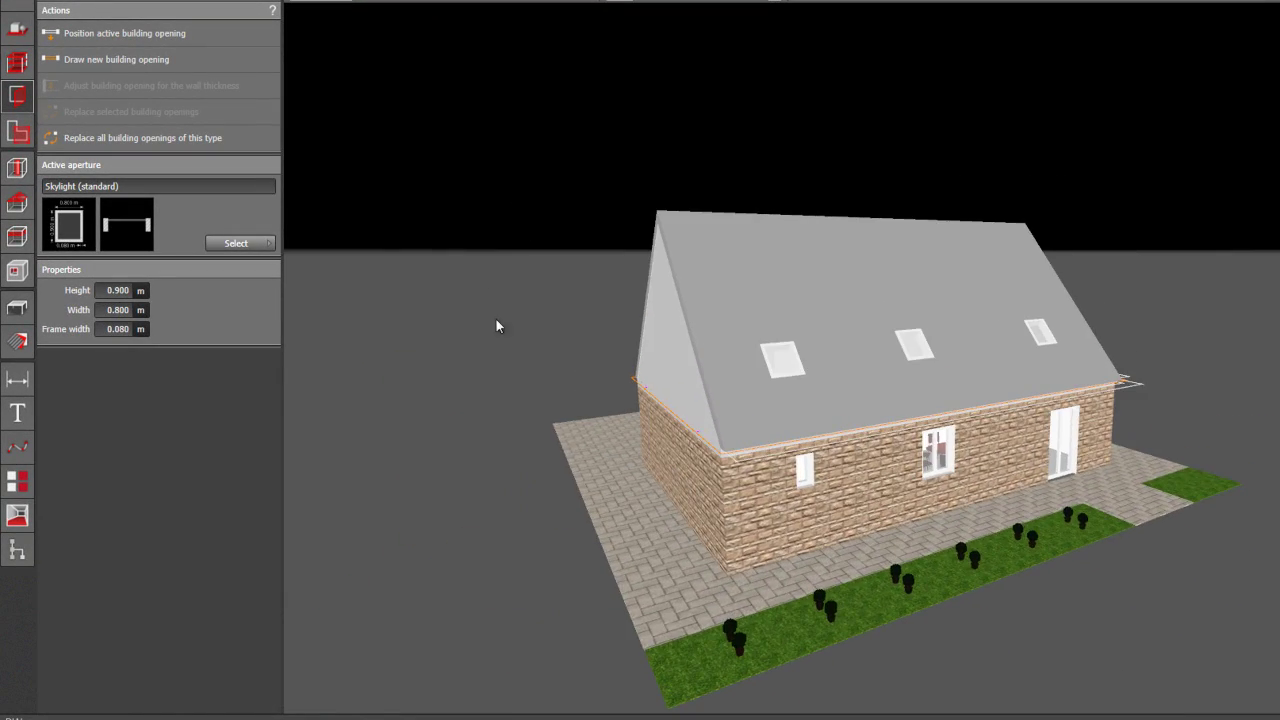
right_drag(597, 360, 760, 339)
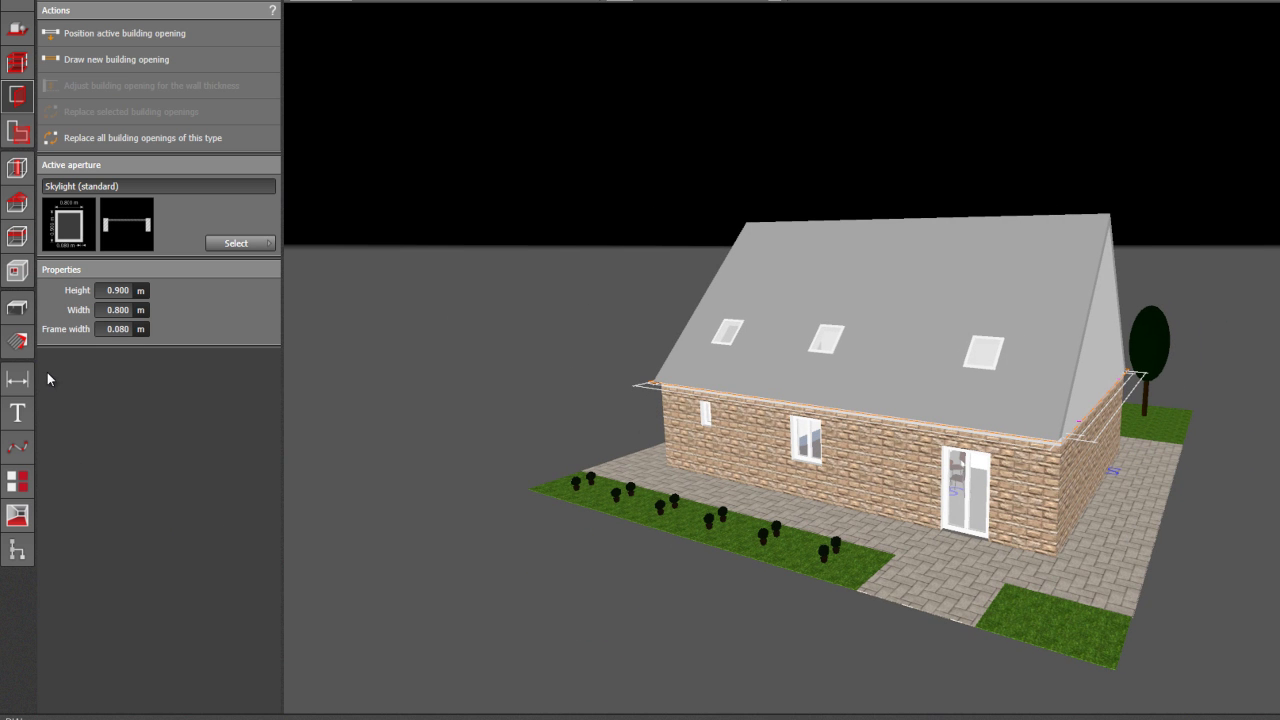
Apply the Concave tile texture from the outdoor roof coverings to the house's roof.
click(19, 343)
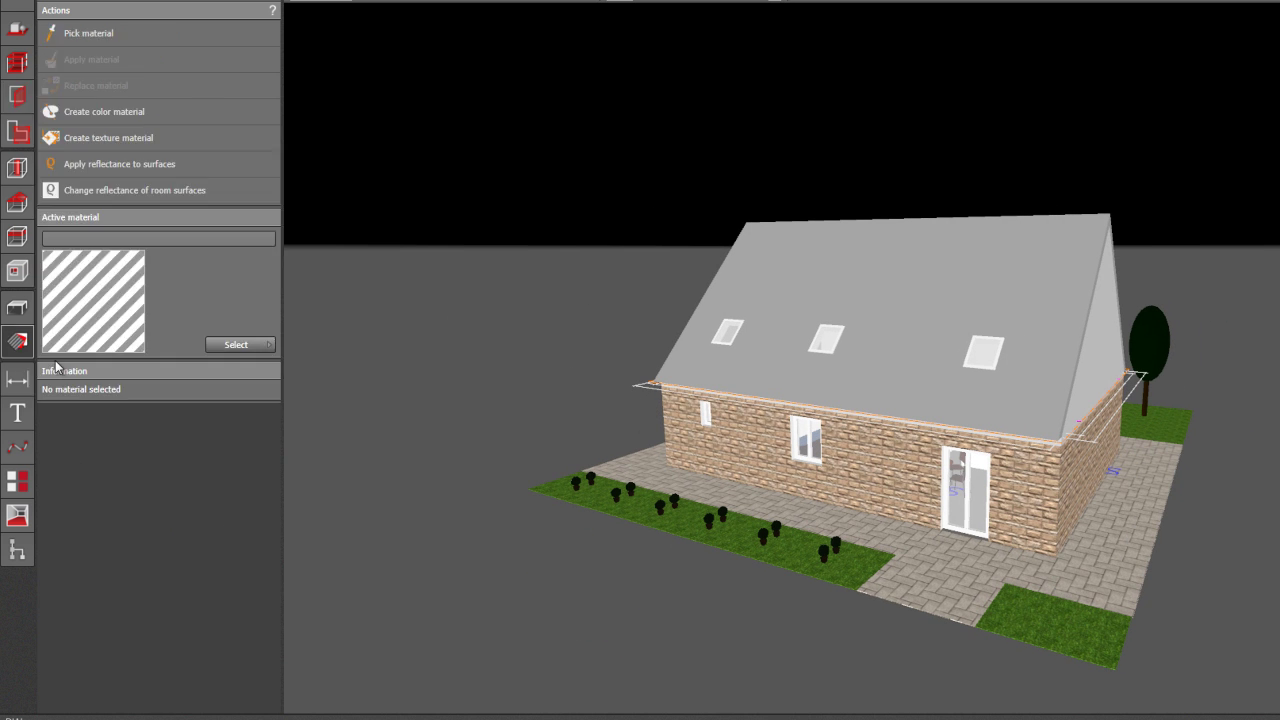
click(237, 346)
click(438, 366)
click(349, 410)
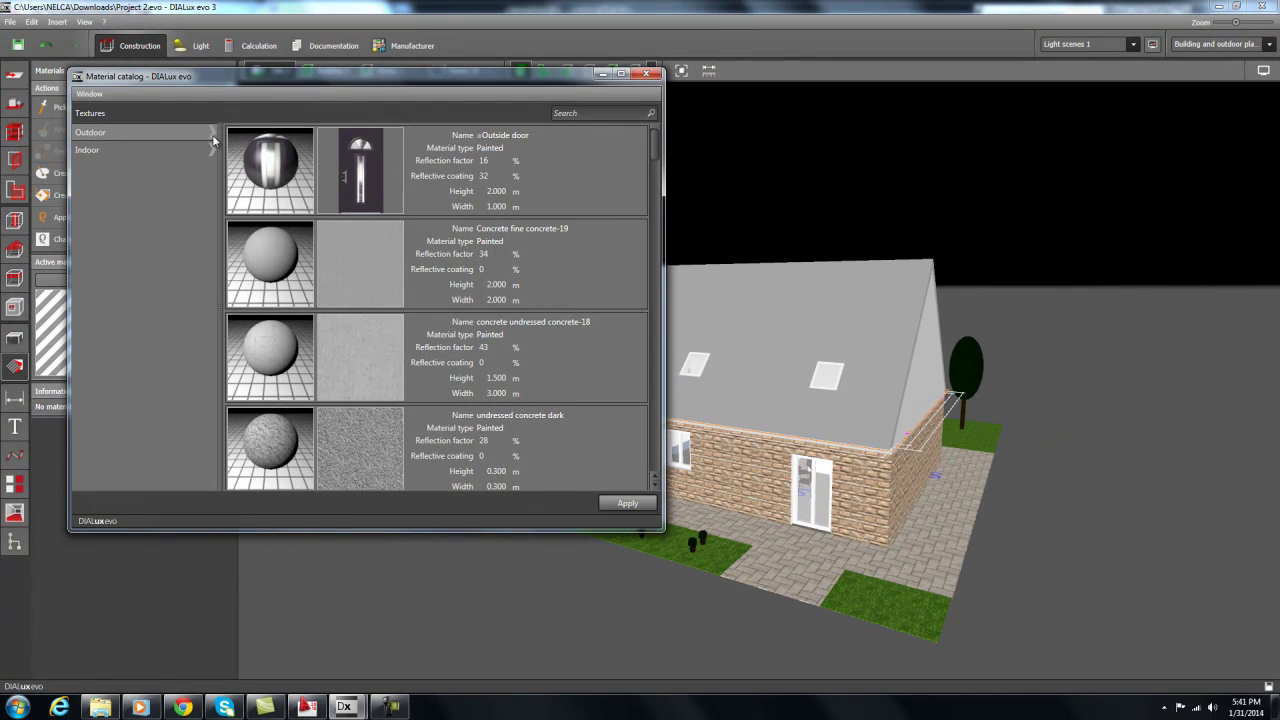
click(212, 136)
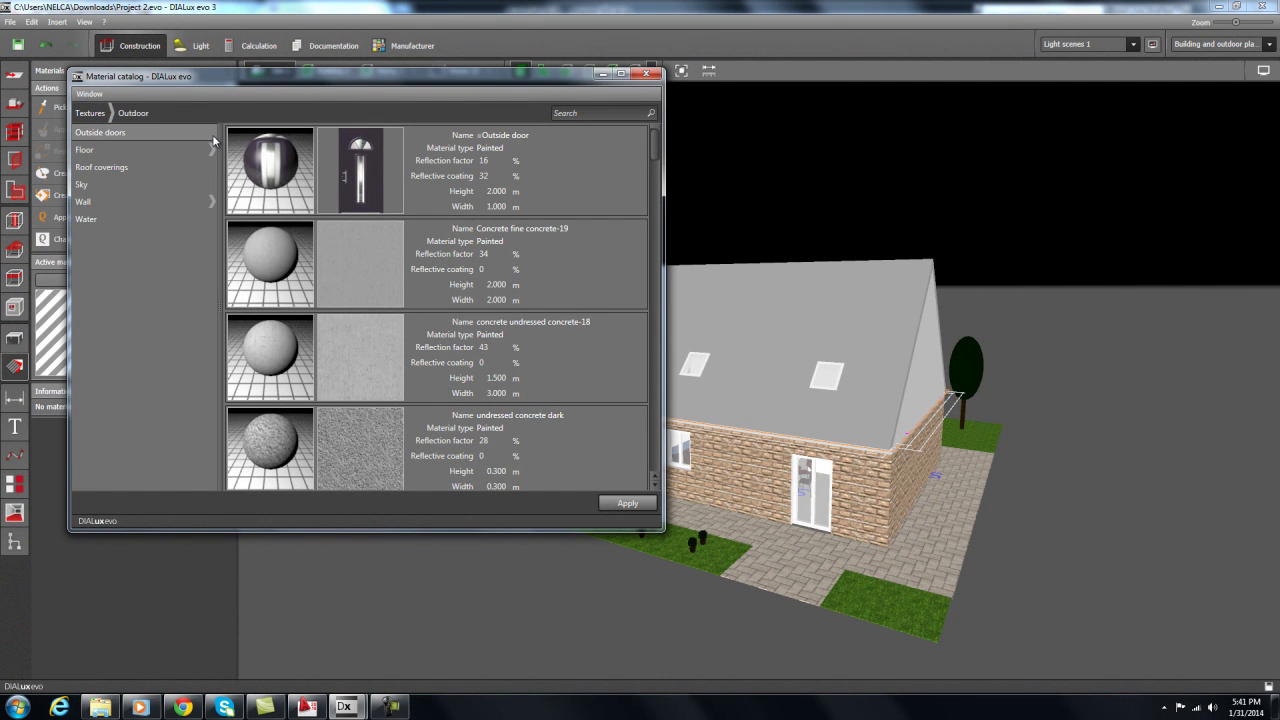
click(205, 168)
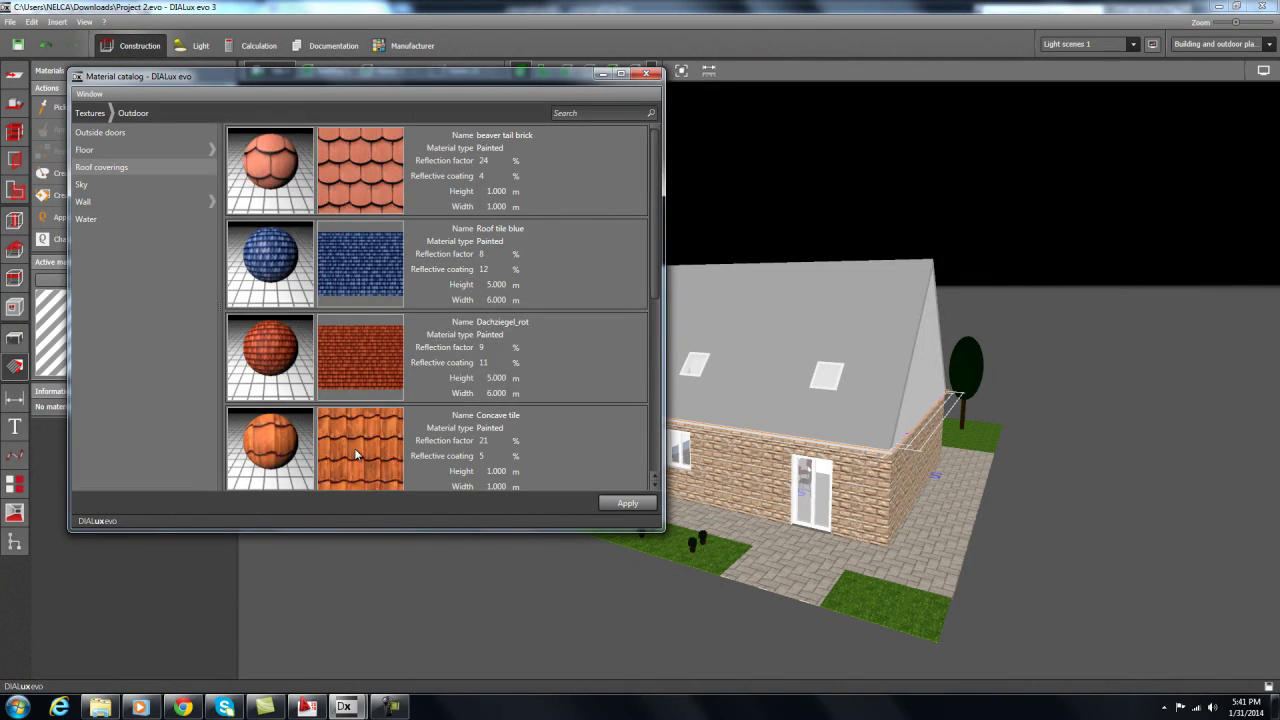
click(355, 451)
click(819, 350)
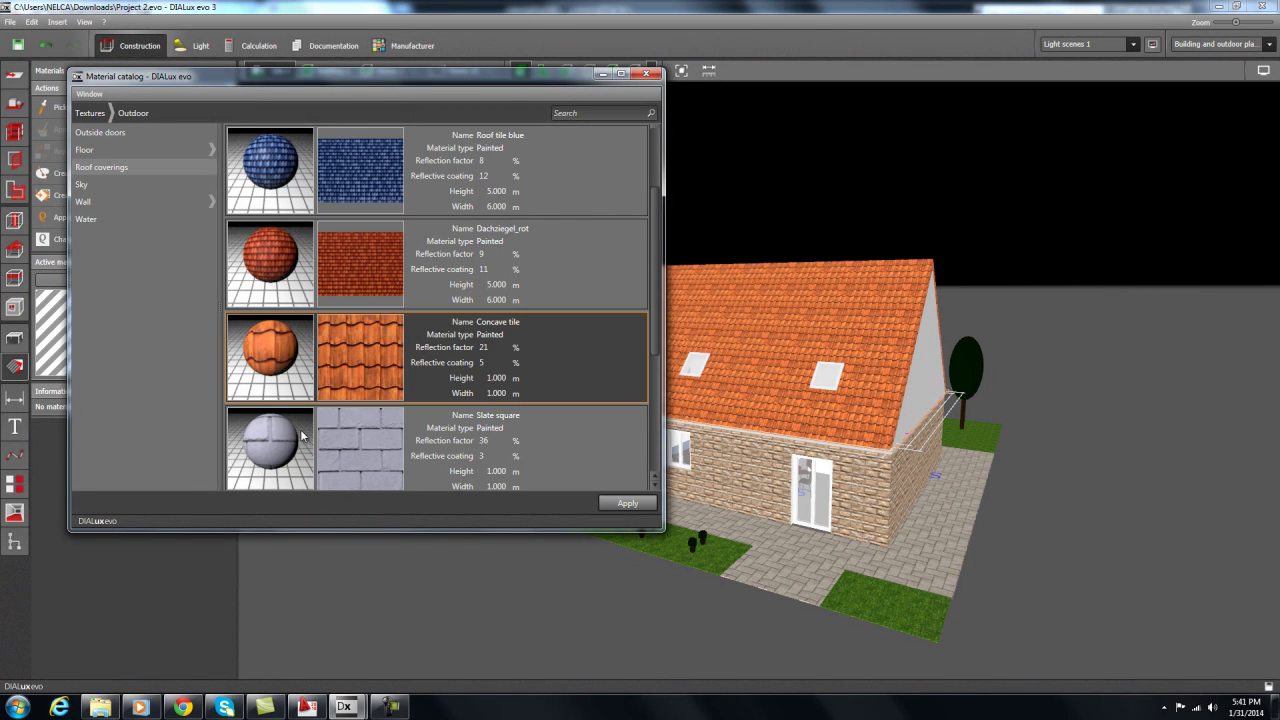
right_drag(712, 240, 716, 442)
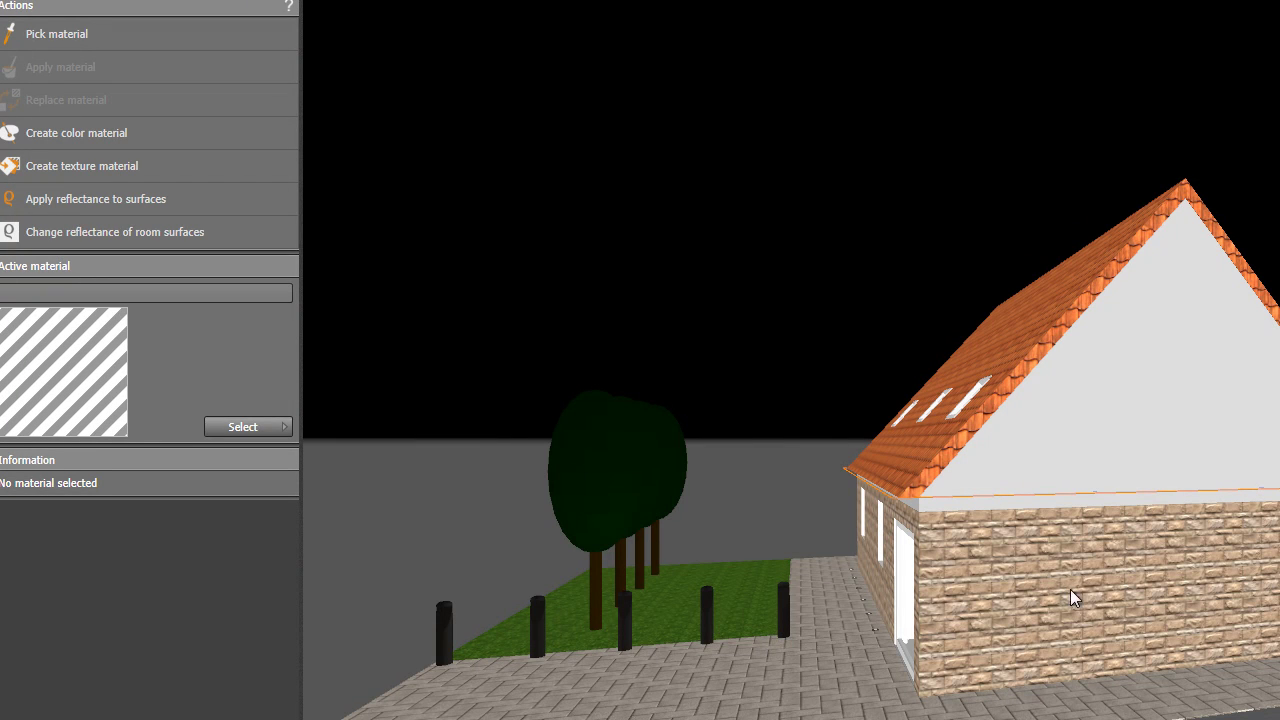
Pick the Unshaped stone wall2 material from the side wall and apply it to the gable and the plain strip below it.
click(73, 33)
click(1165, 584)
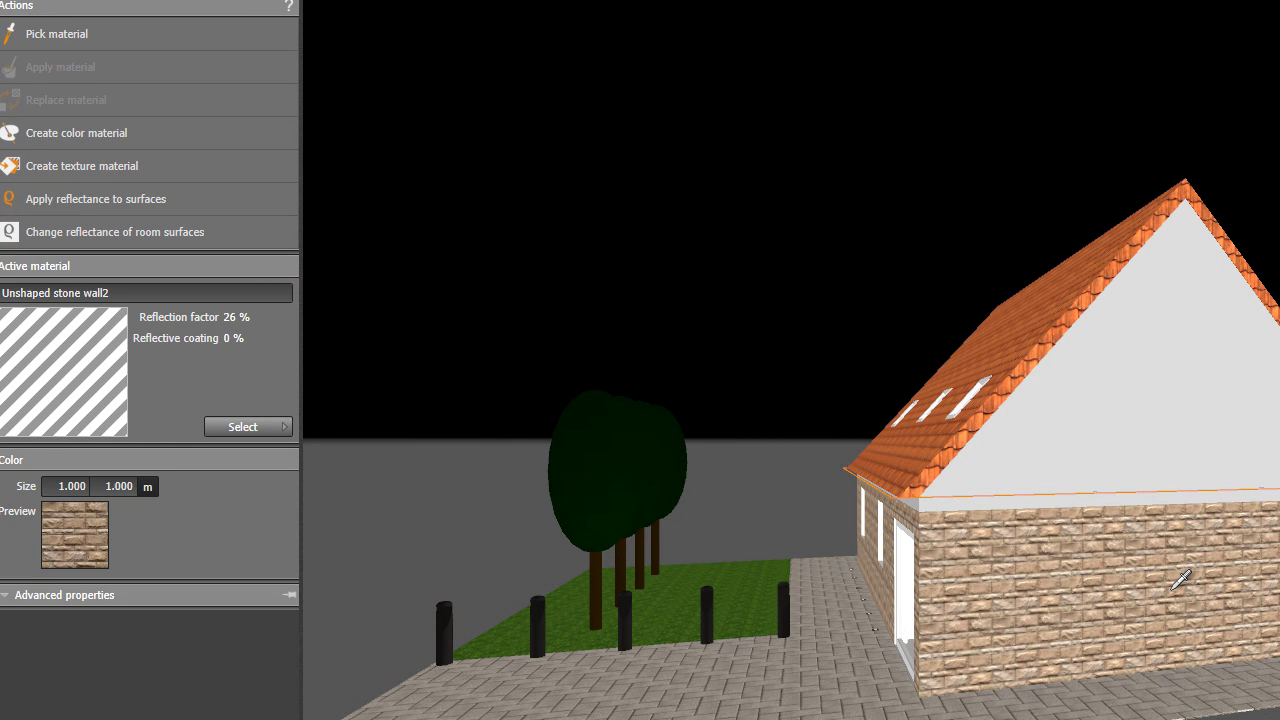
click(86, 68)
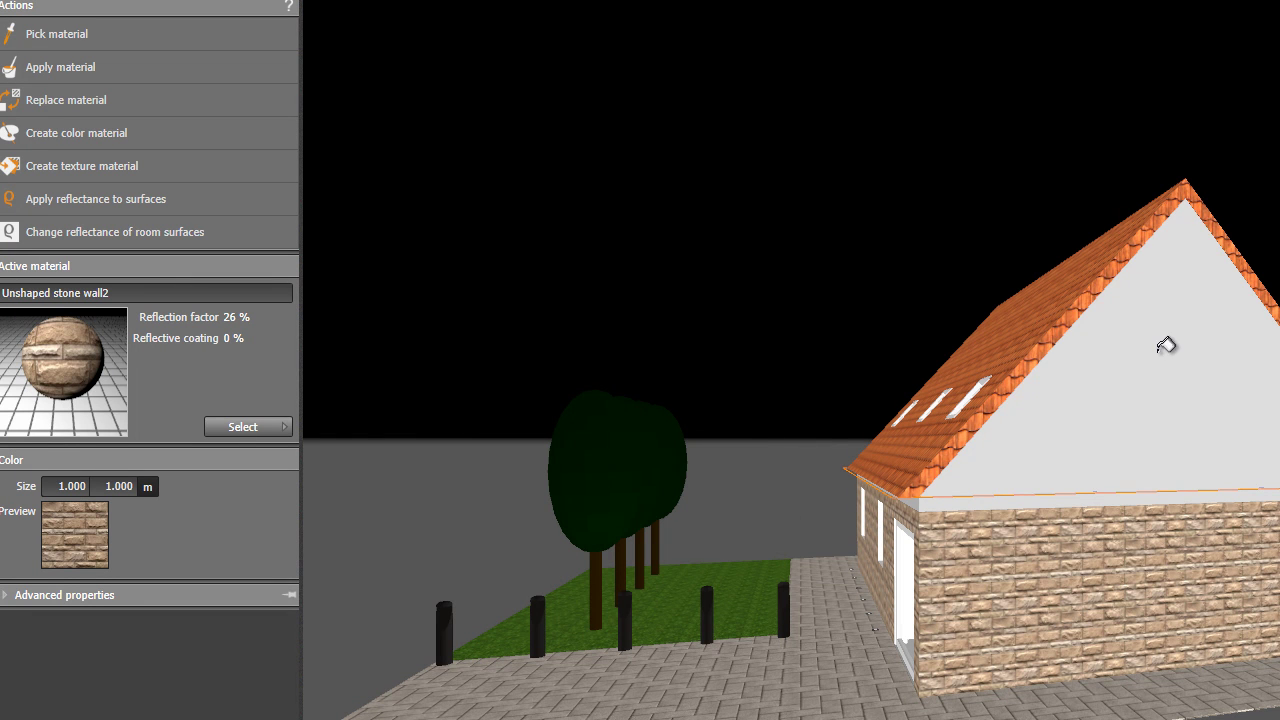
click(1167, 345)
click(65, 67)
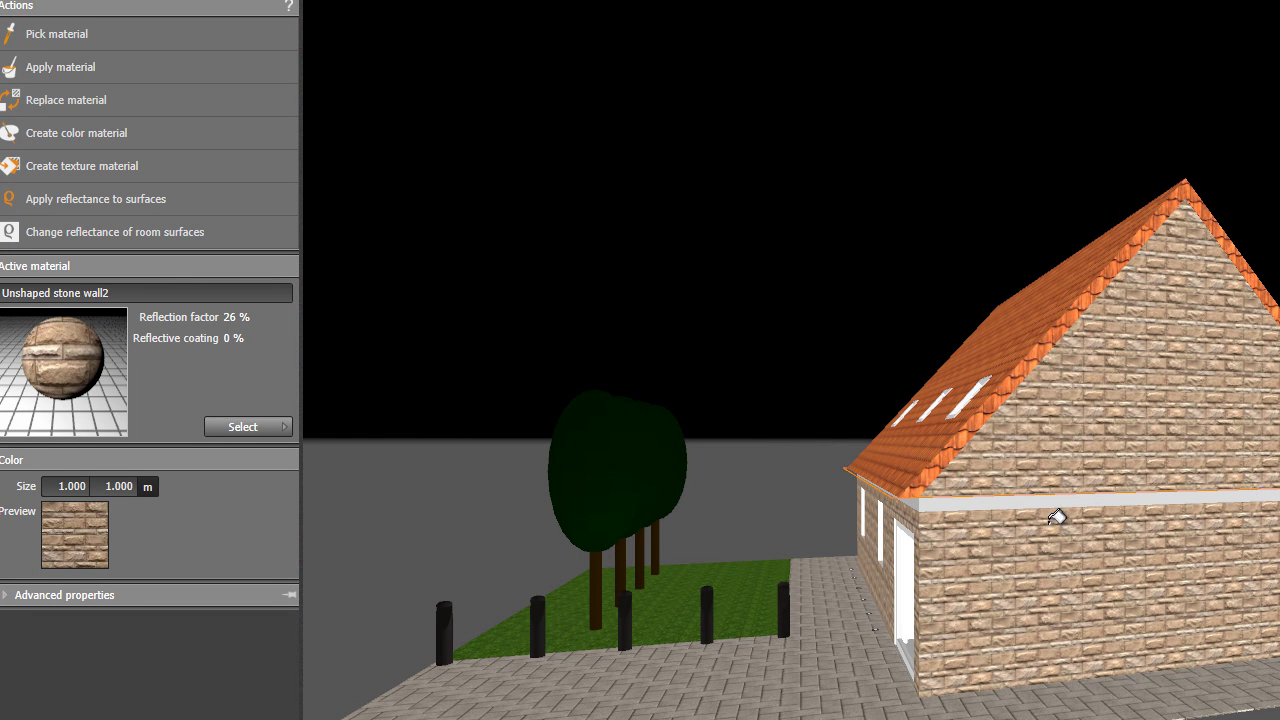
click(1043, 495)
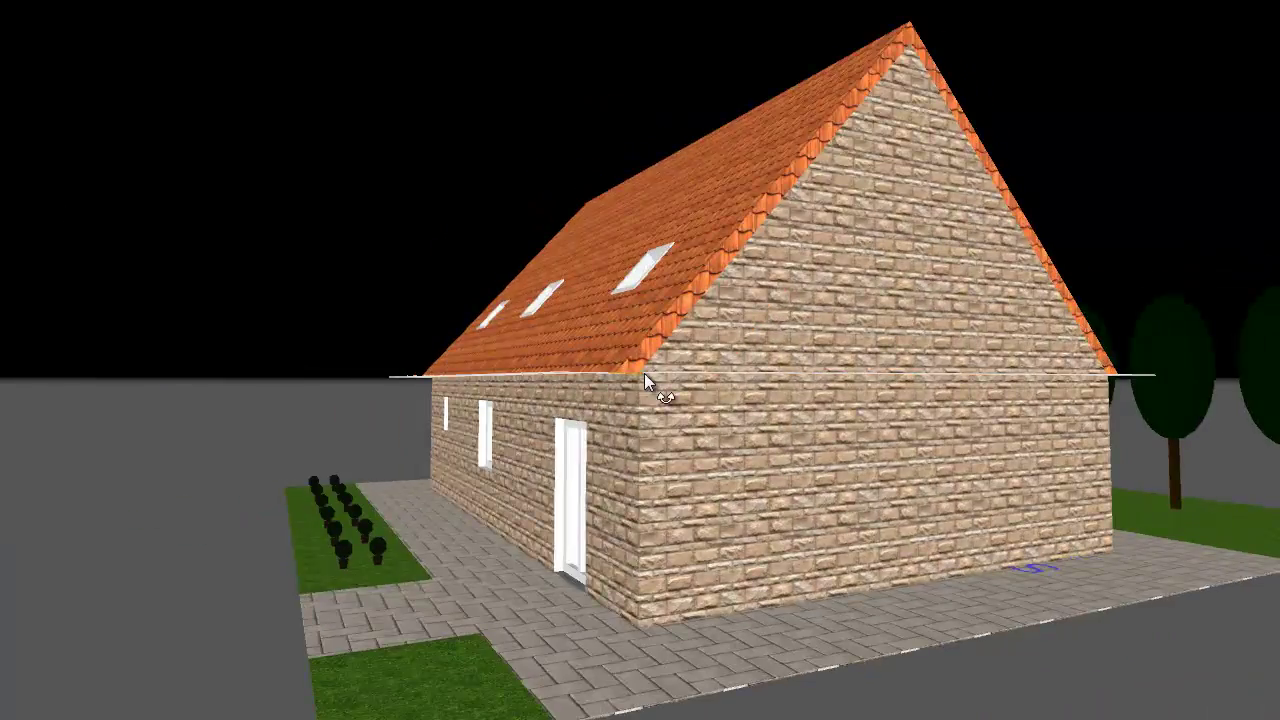
drag(645, 374, 687, 473)
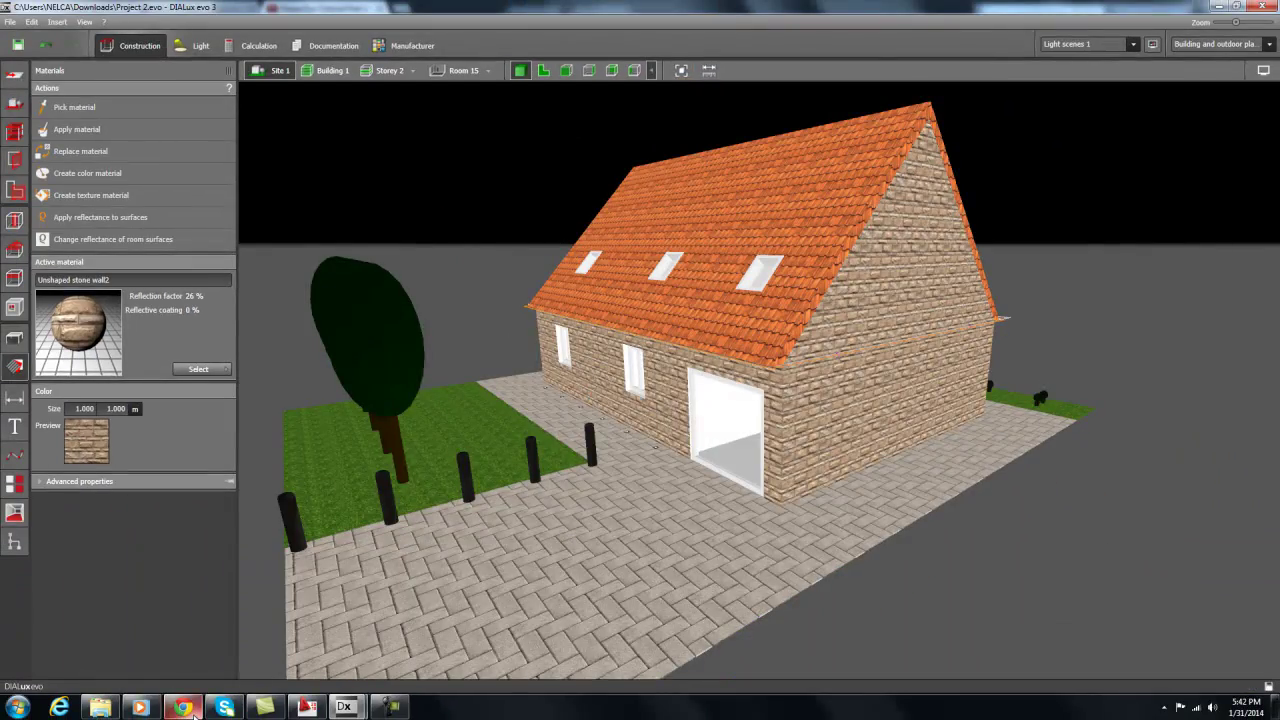
Switch to Chrome for the viewer comments and examine the finished house exterior in DIALux evo from the garage side.
click(185, 707)
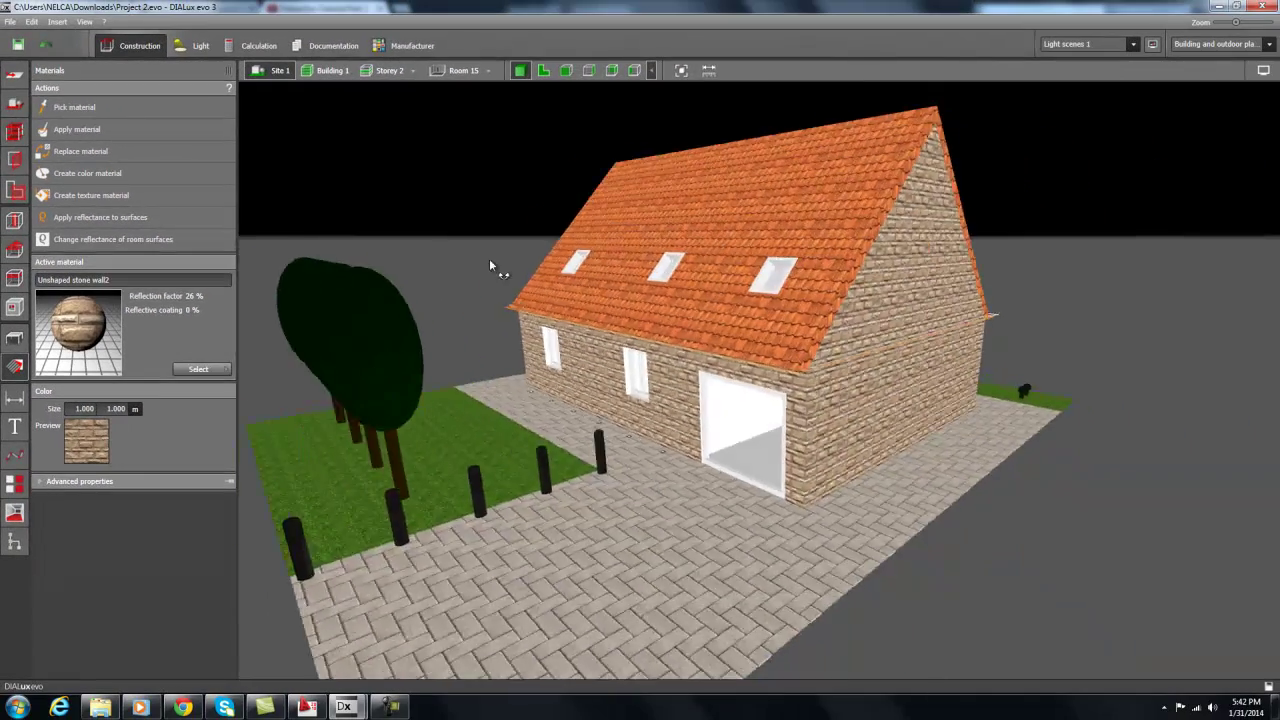
scroll(460, 270, up, 3)
right_drag(459, 268, 452, 347)
drag(452, 352, 459, 494)
drag(502, 206, 486, 266)
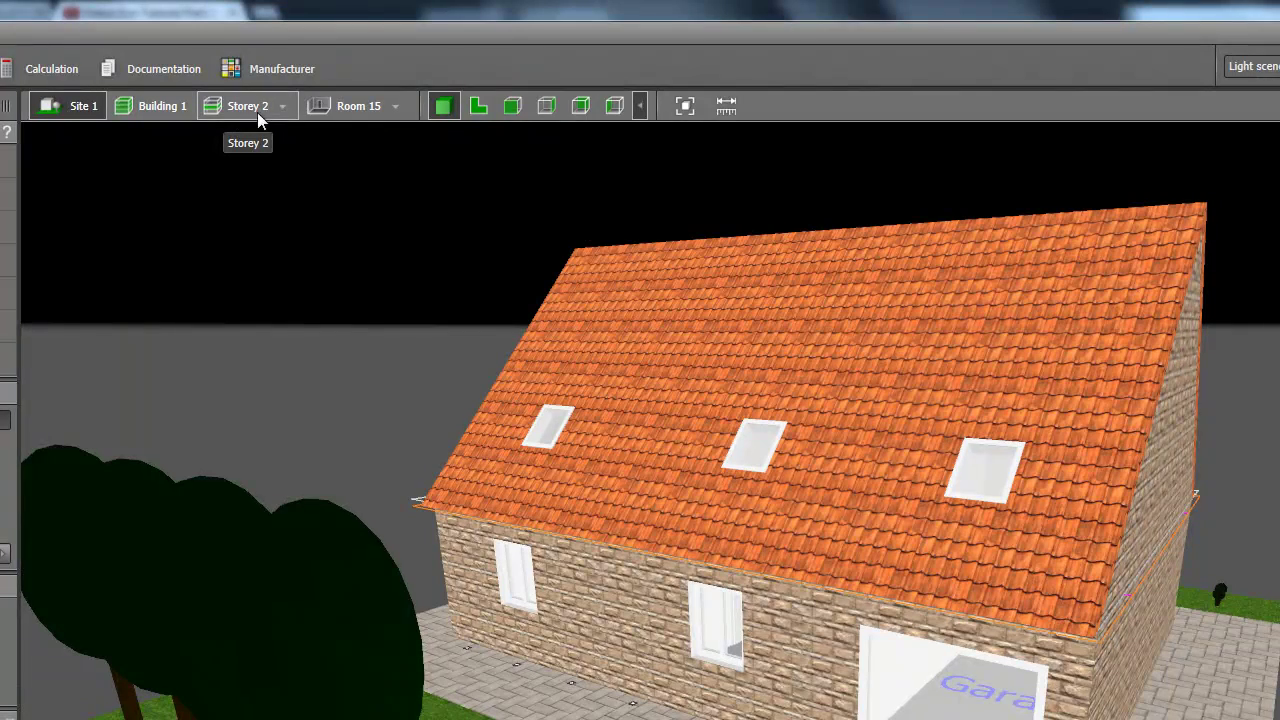
Display the Ground Floor on its own in 3D and inspect its rooms from several angles.
click(285, 107)
click(305, 155)
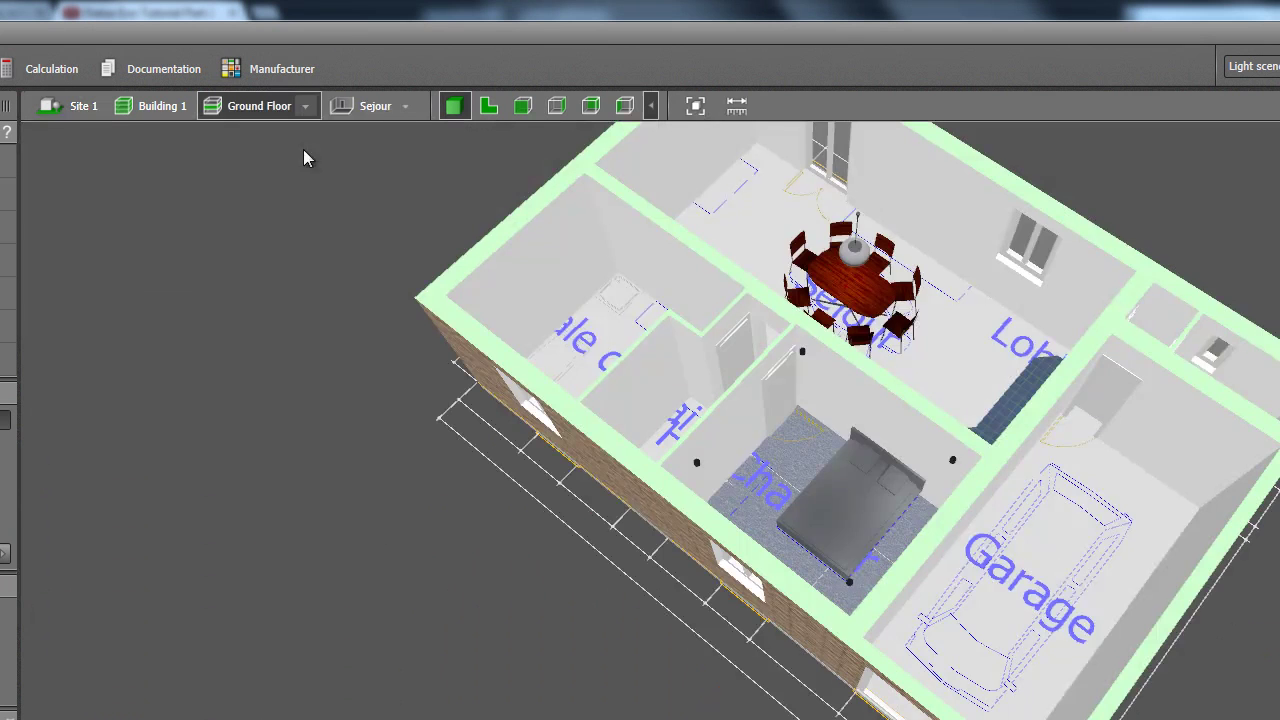
click(695, 106)
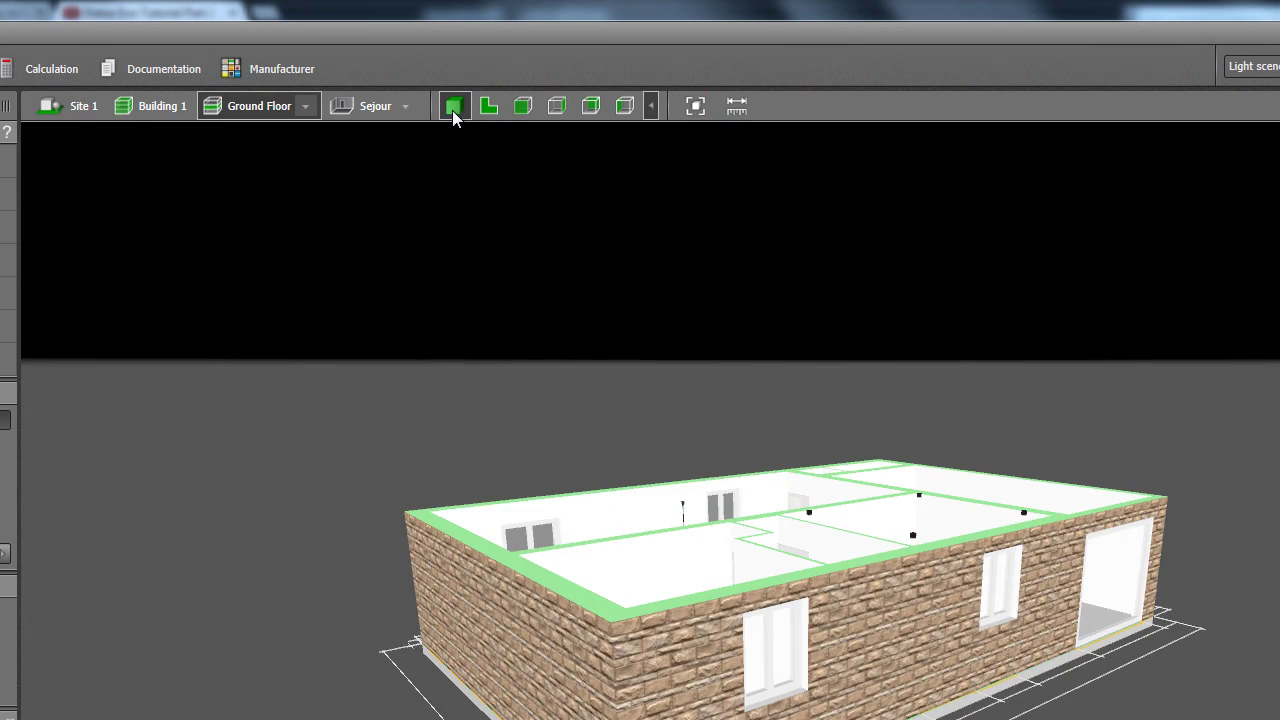
right_drag(453, 271, 826, 359)
right_drag(544, 372, 492, 381)
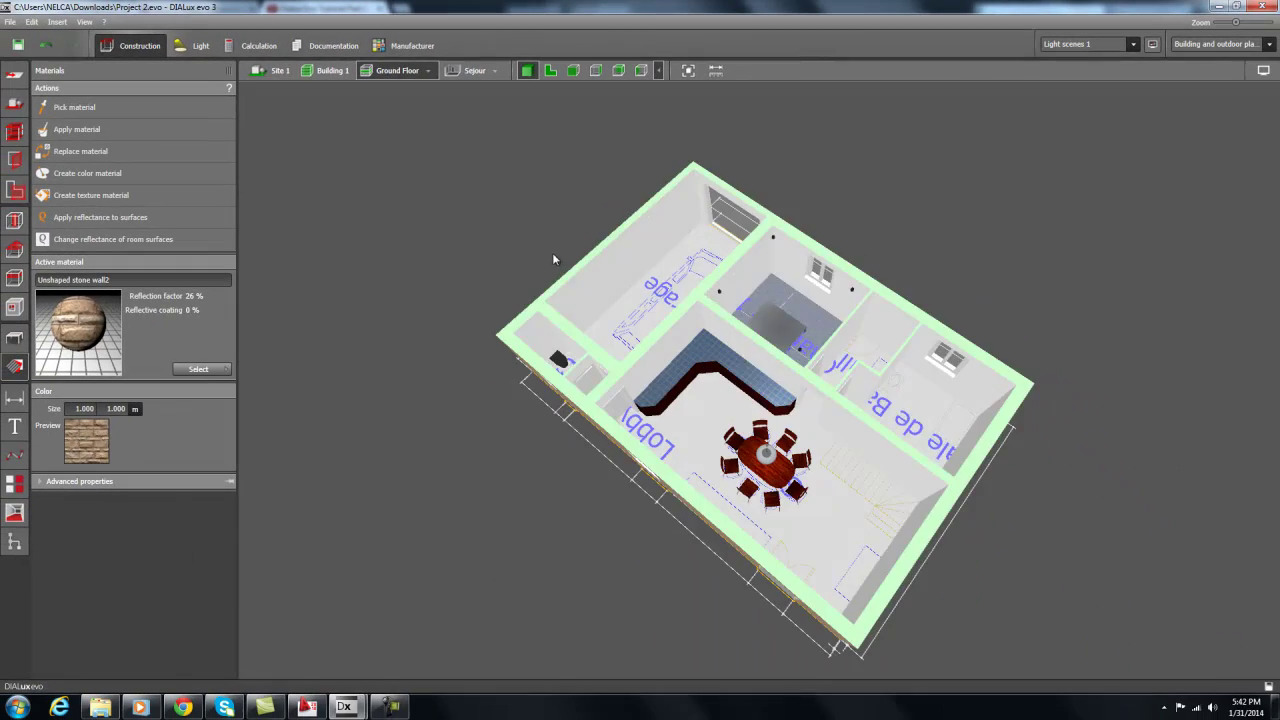
right_drag(553, 258, 411, 78)
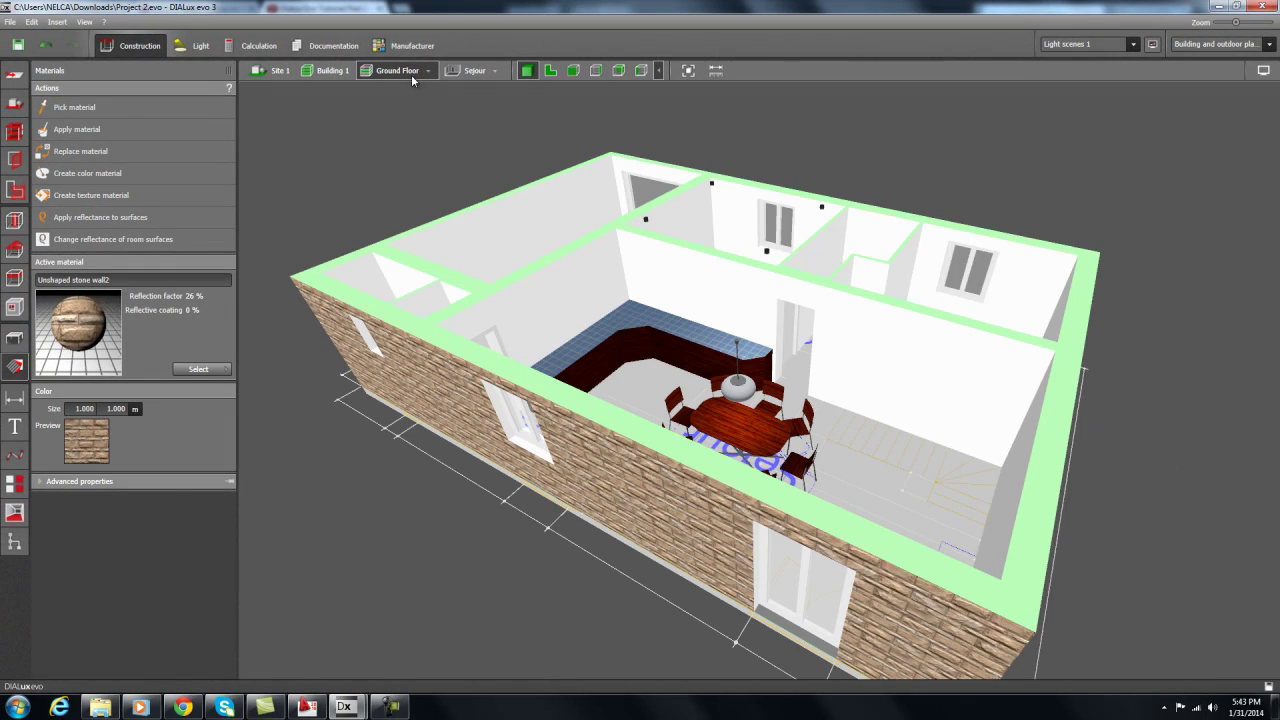
Display Storey 2 in 3D and inspect its rooms under the roof, including the interior of Room 15.
click(428, 71)
click(437, 88)
right_drag(446, 146, 824, 348)
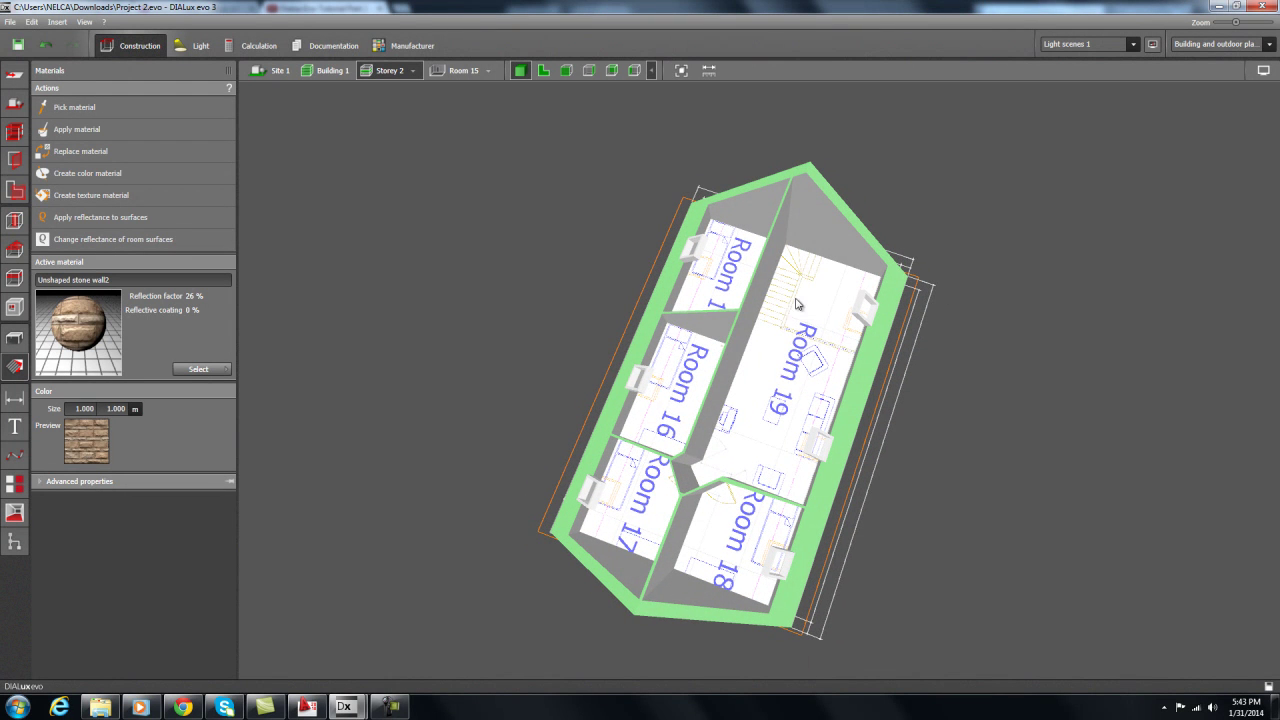
right_drag(713, 445, 812, 453)
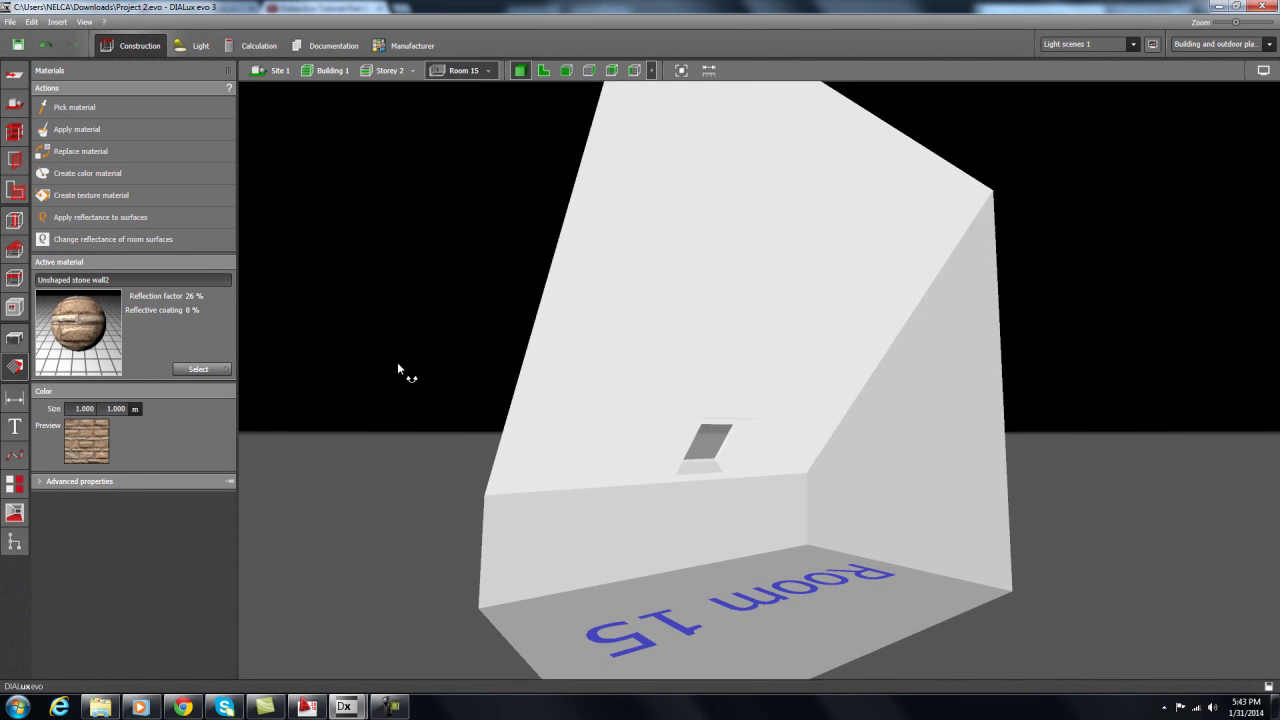
drag(398, 364, 399, 445)
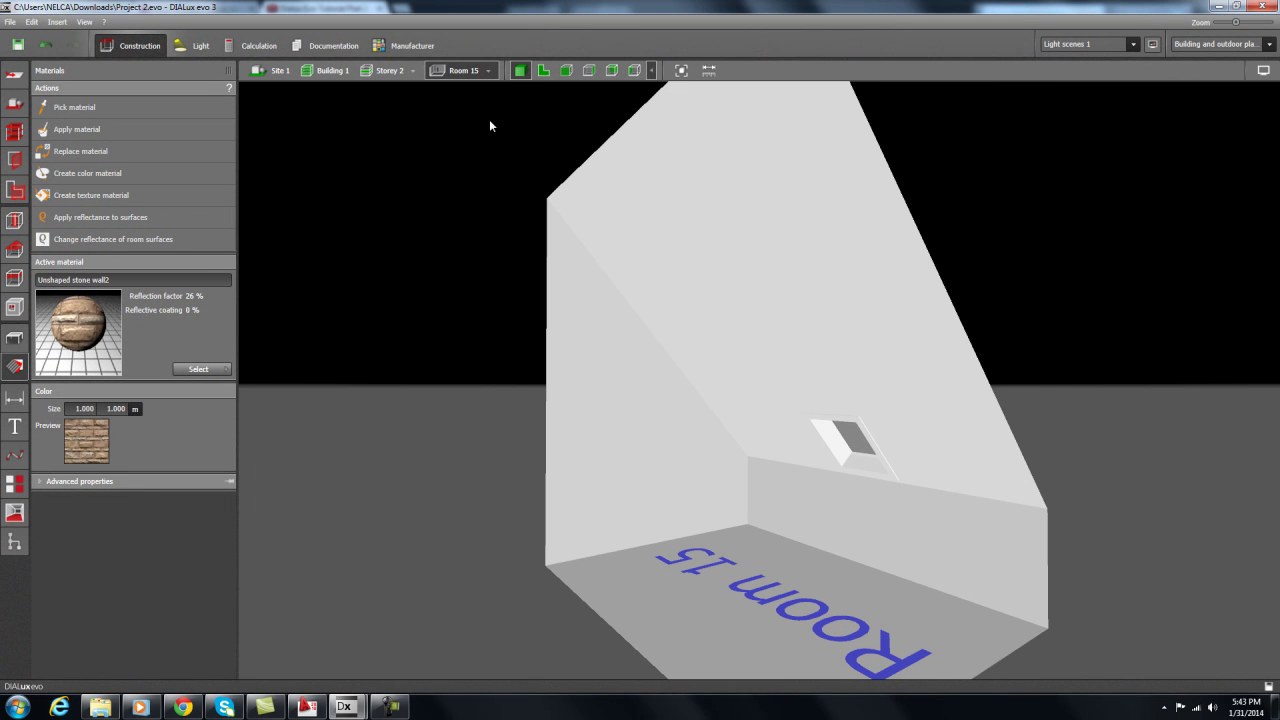
View Building 1 in elevation and examine the roof and upper floor in the COUPE AA section of maison 001.dwg in AutoCAD.
click(588, 71)
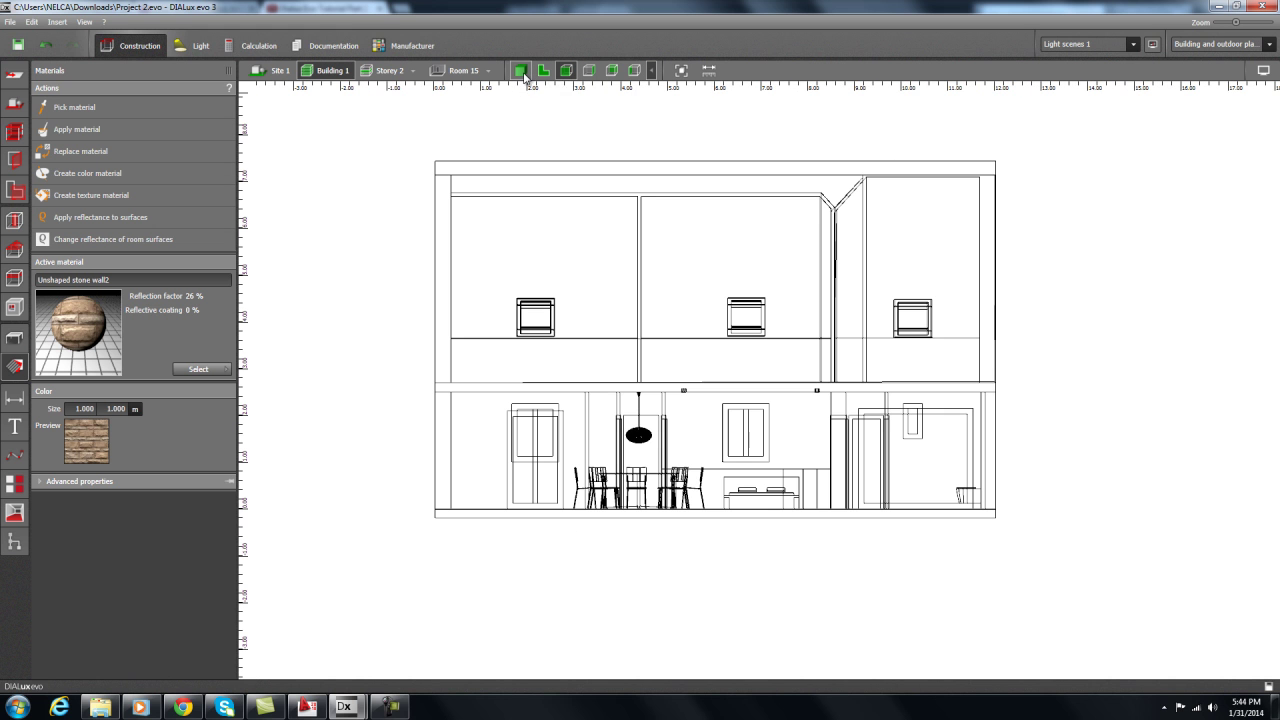
click(308, 707)
scroll(938, 405, up, 8)
middle_drag(937, 437, 437, 410)
scroll(540, 423, down, 6)
scroll(409, 422, up, 4)
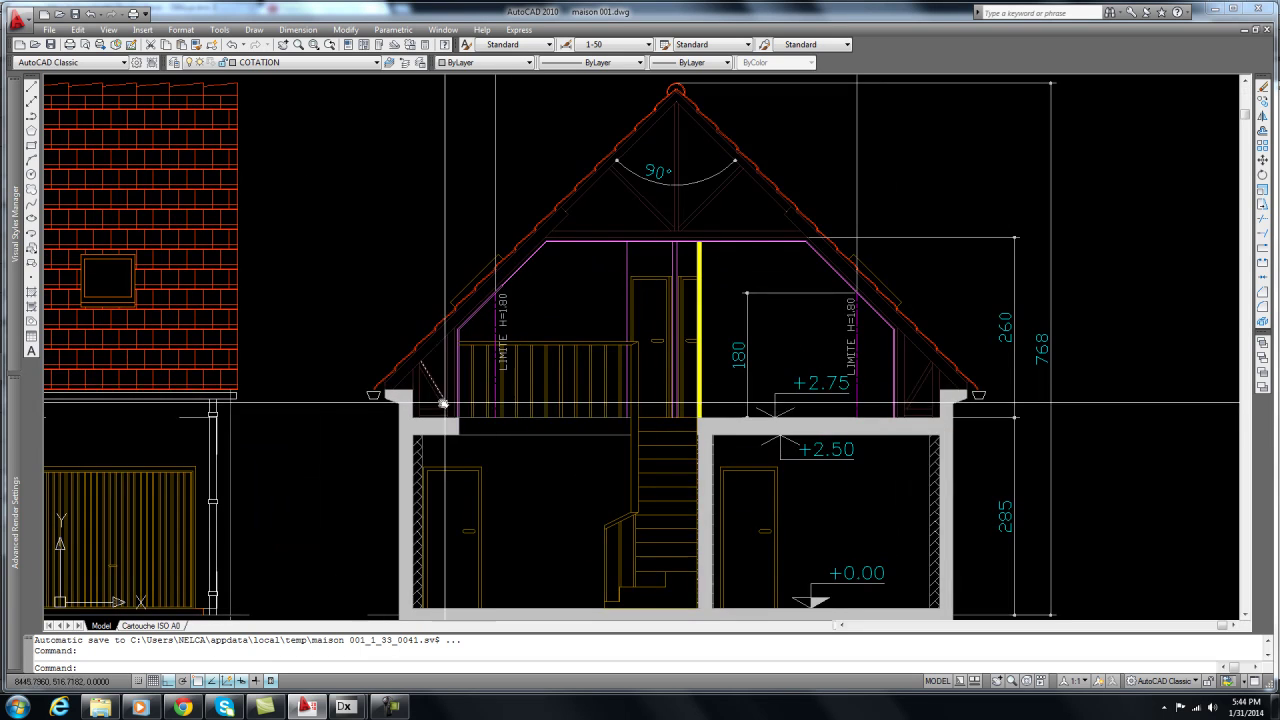
scroll(449, 470, down, 2)
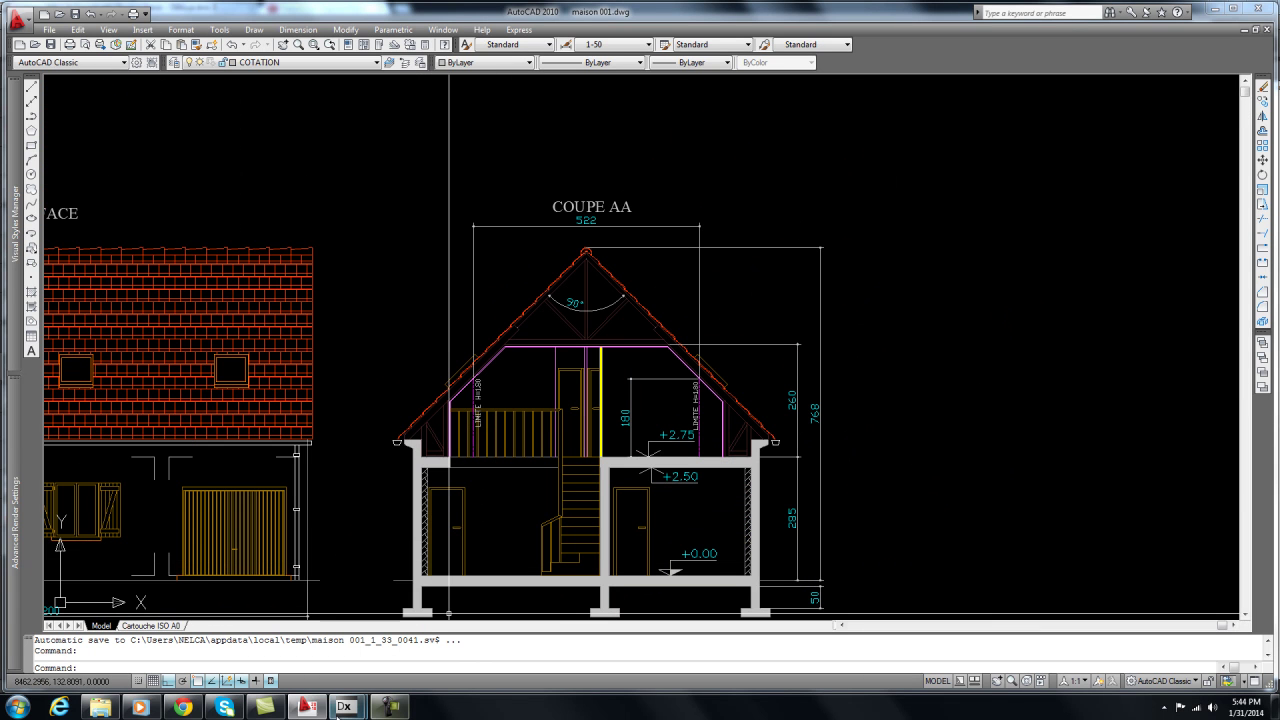
Switch back to DIALux evo and activate moving for the building's double-pitch roof in the 3D view.
mouse_move(344, 710)
click(325, 651)
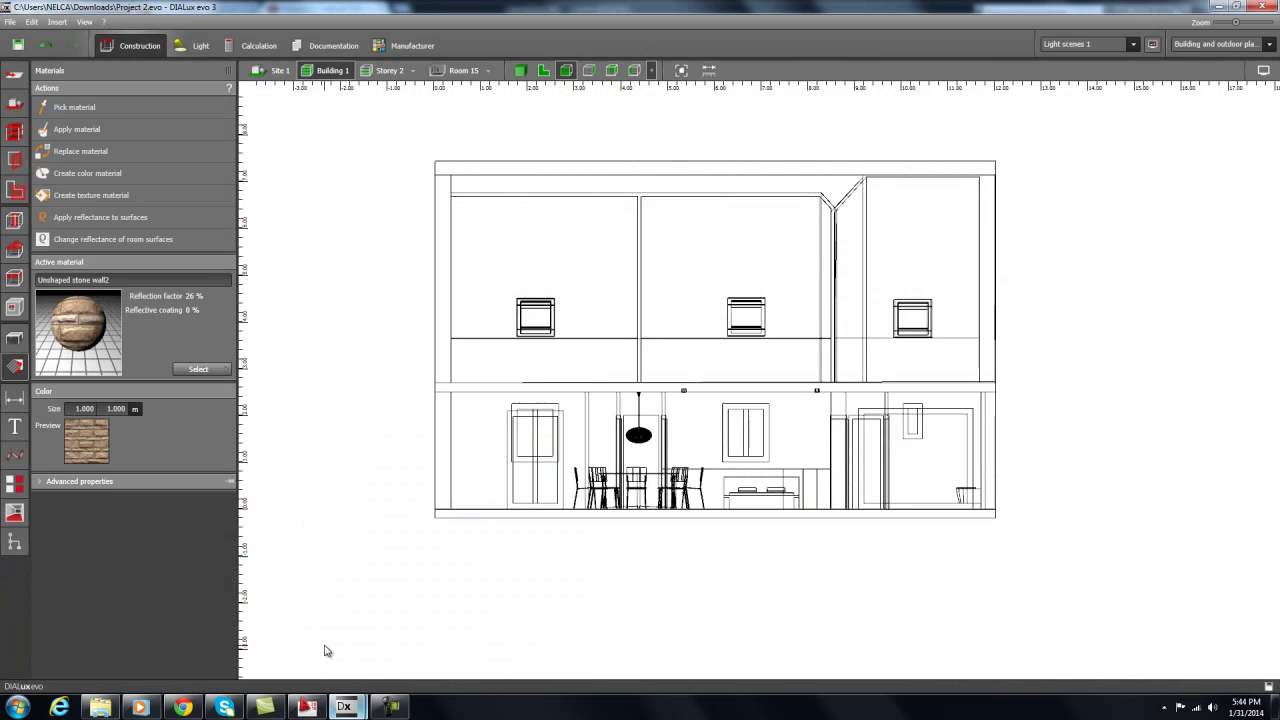
click(14, 250)
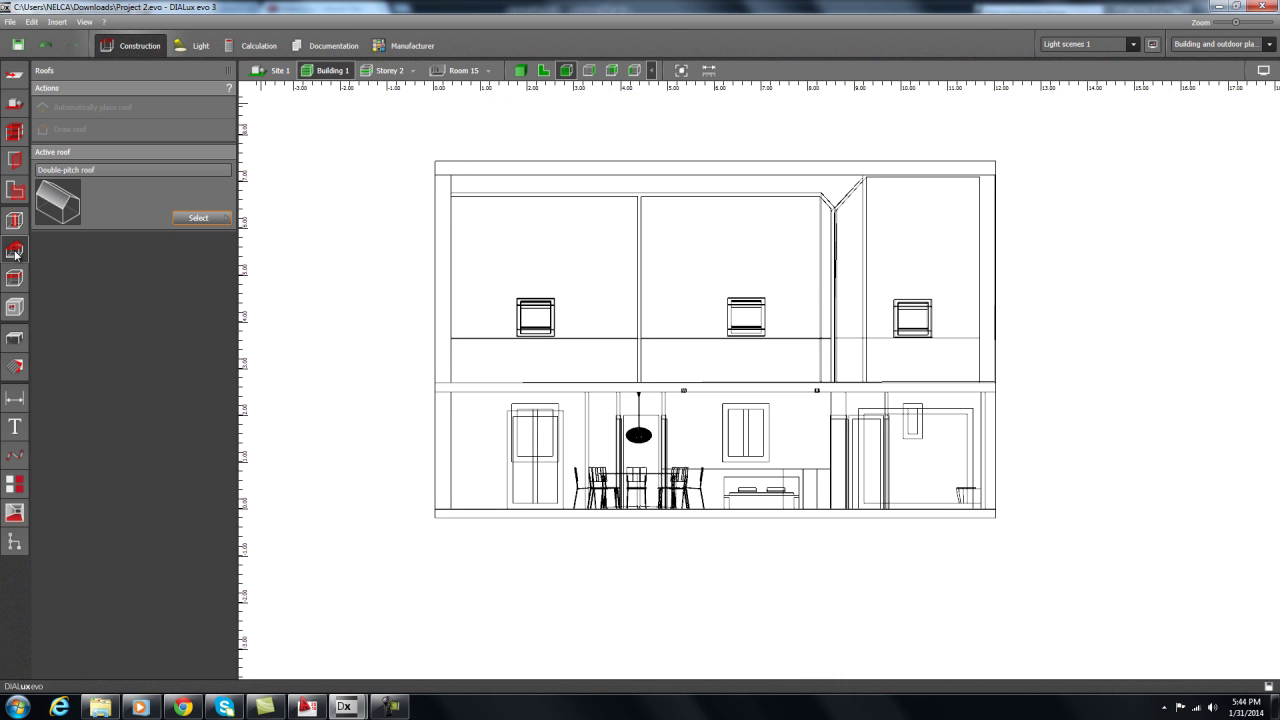
click(544, 71)
click(521, 72)
middle_drag(447, 160, 389, 243)
click(535, 233)
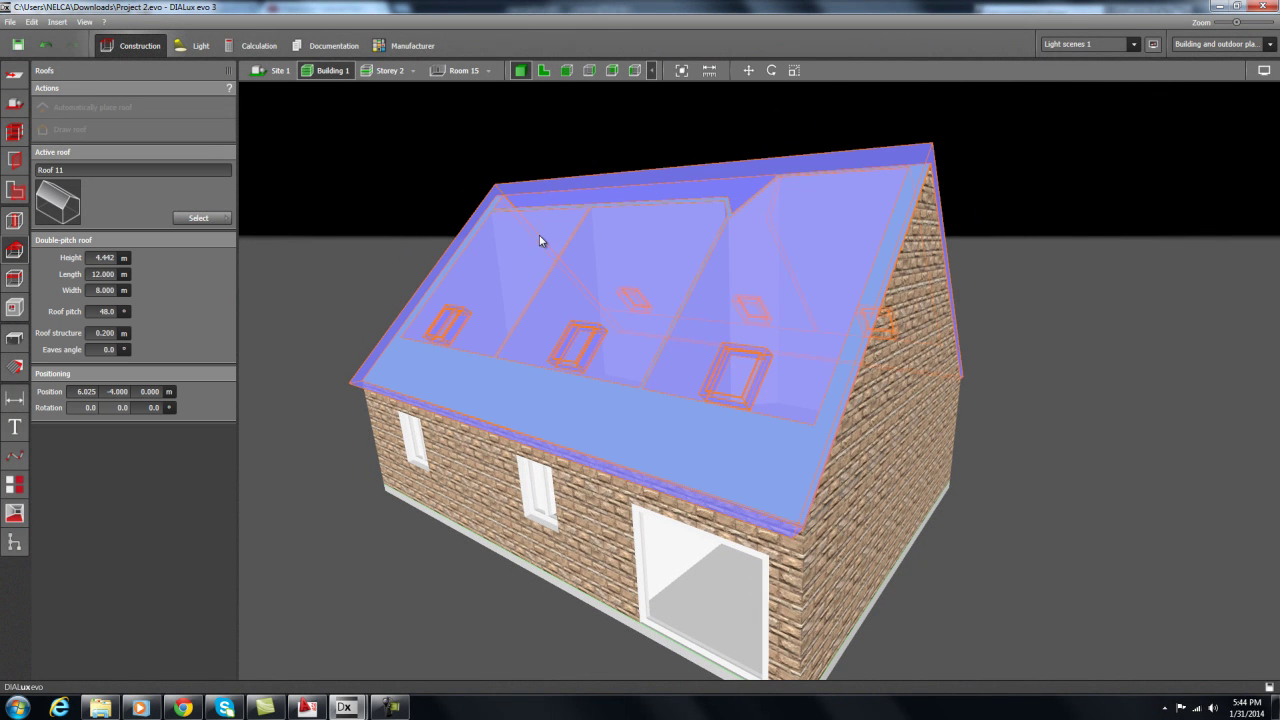
right_click(602, 255)
click(625, 262)
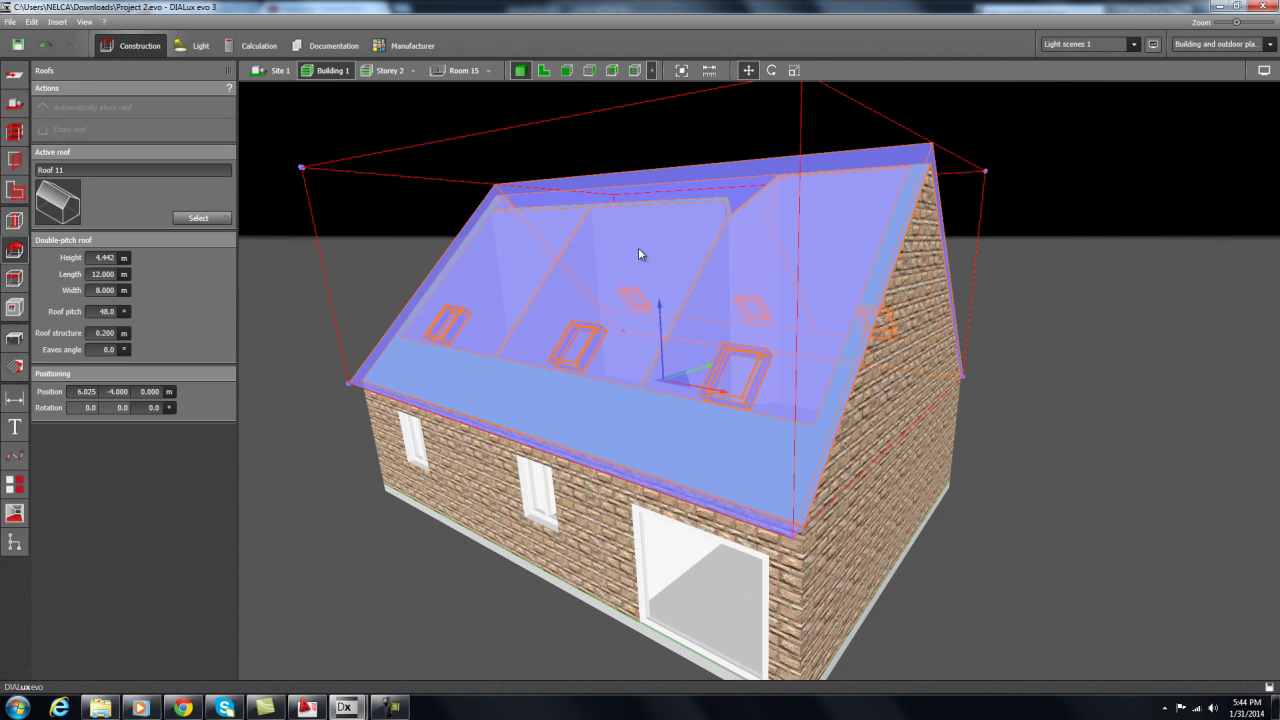
Raise the roof to a vertical position of 0.599 m in the building's front elevation and undo the move.
click(589, 71)
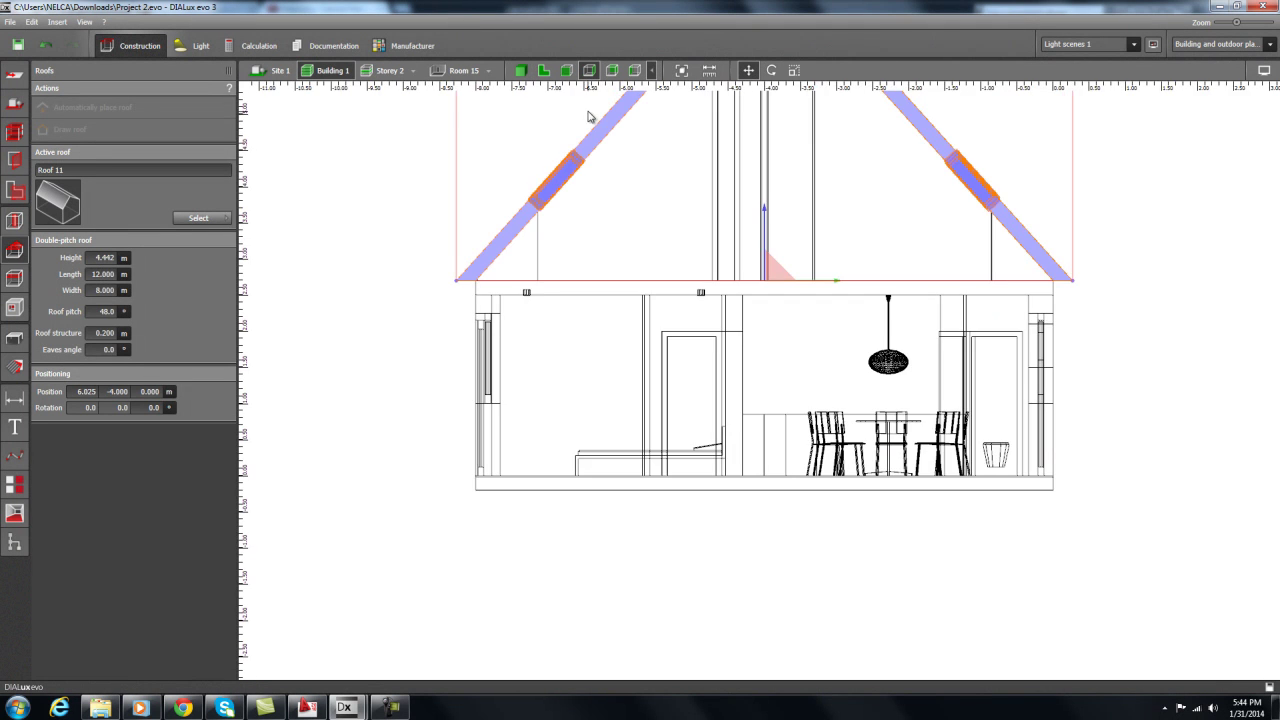
click(566, 71)
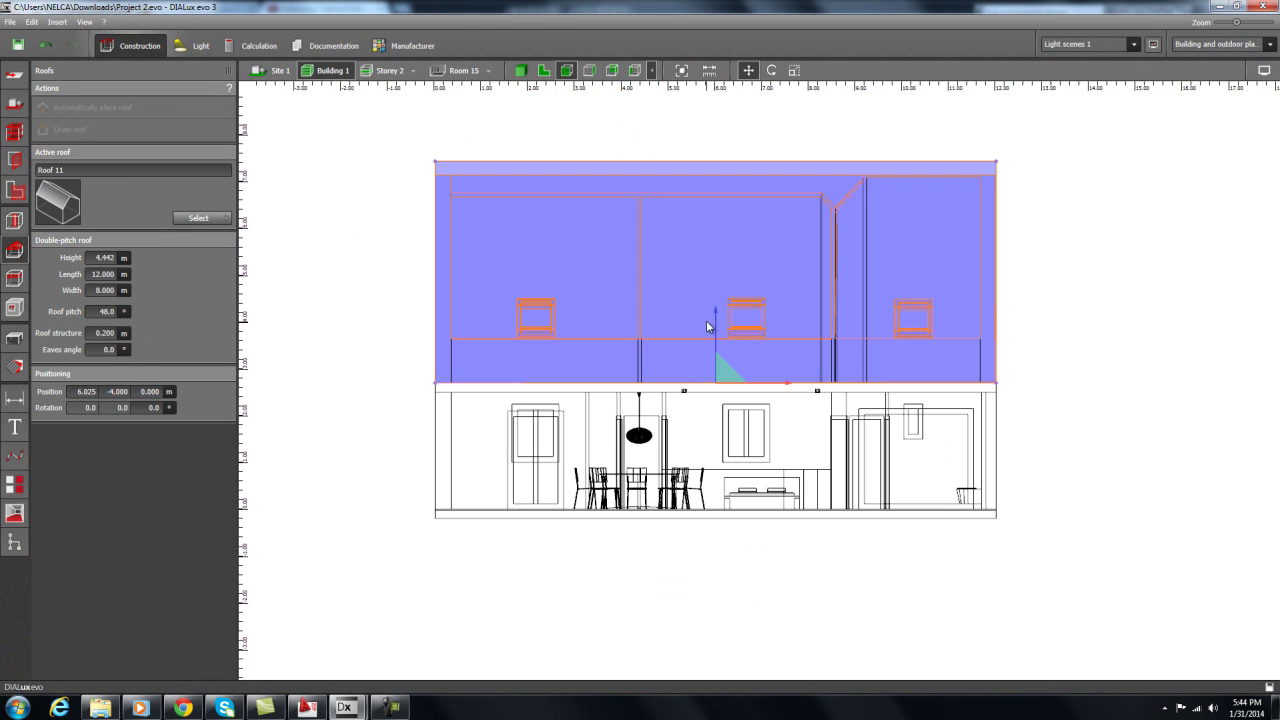
drag(714, 322, 701, 286)
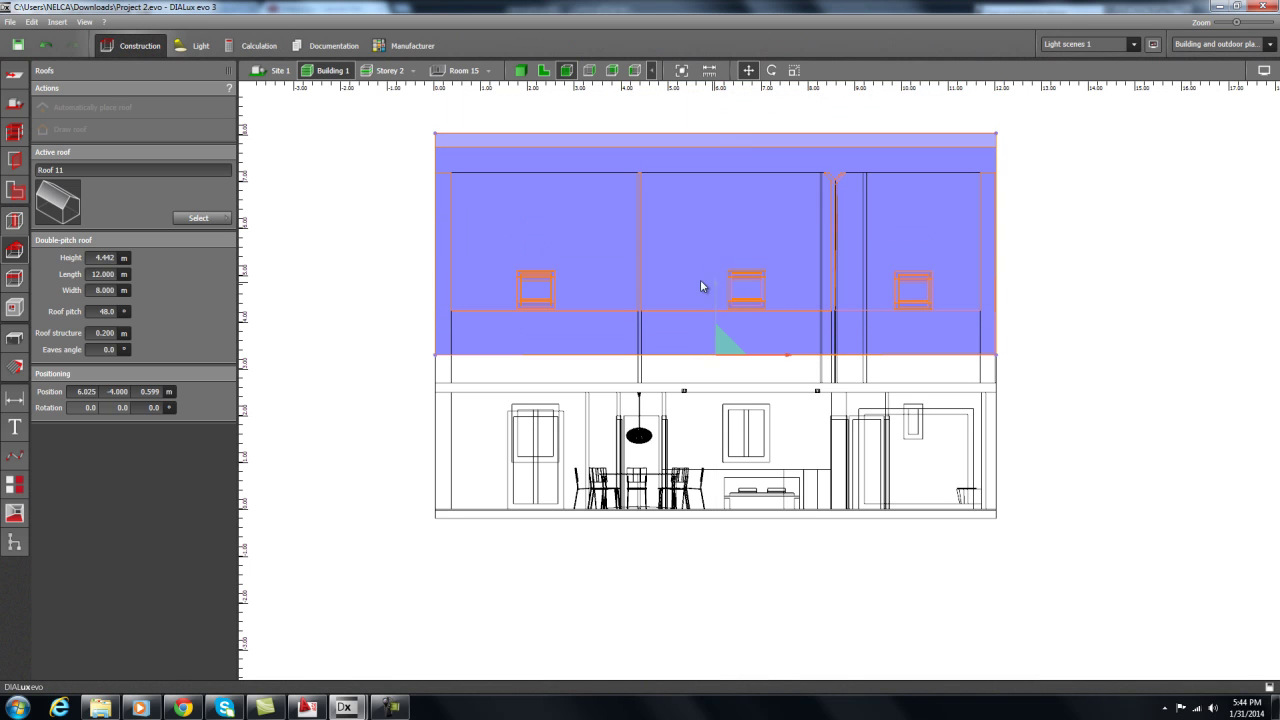
click(46, 46)
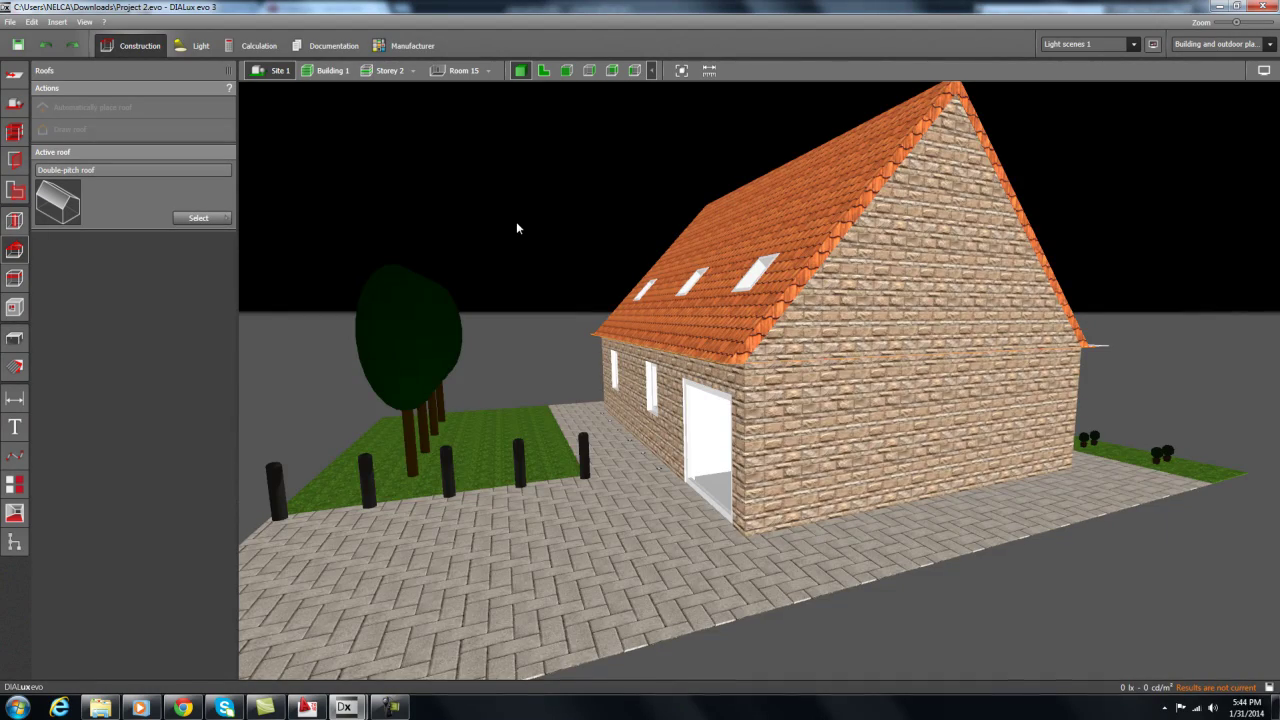
Hide the loaded maison 2F.dwg drawing and inspect the whole house exterior in the 3D site view.
right_drag(525, 278, 578, 287)
scroll(486, 283, down, 2)
right_drag(486, 283, 716, 356)
middle_drag(463, 383, 526, 438)
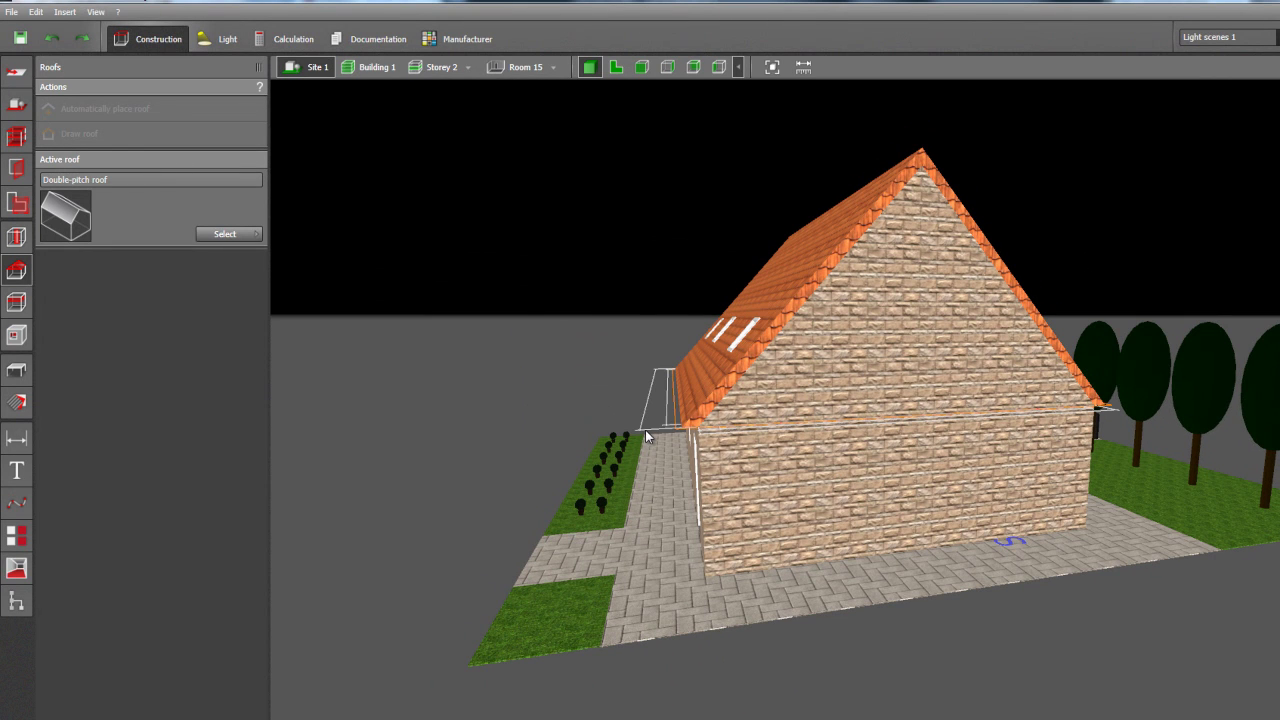
click(12, 73)
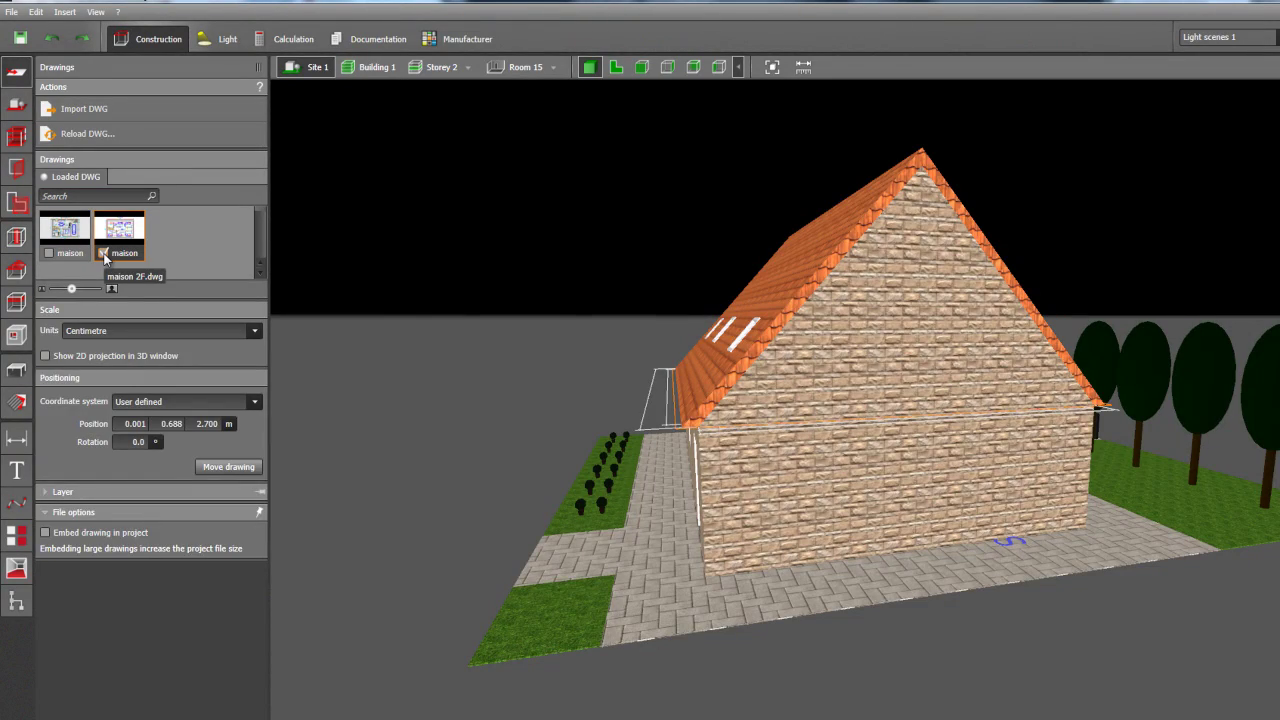
click(103, 253)
middle_drag(560, 337, 620, 345)
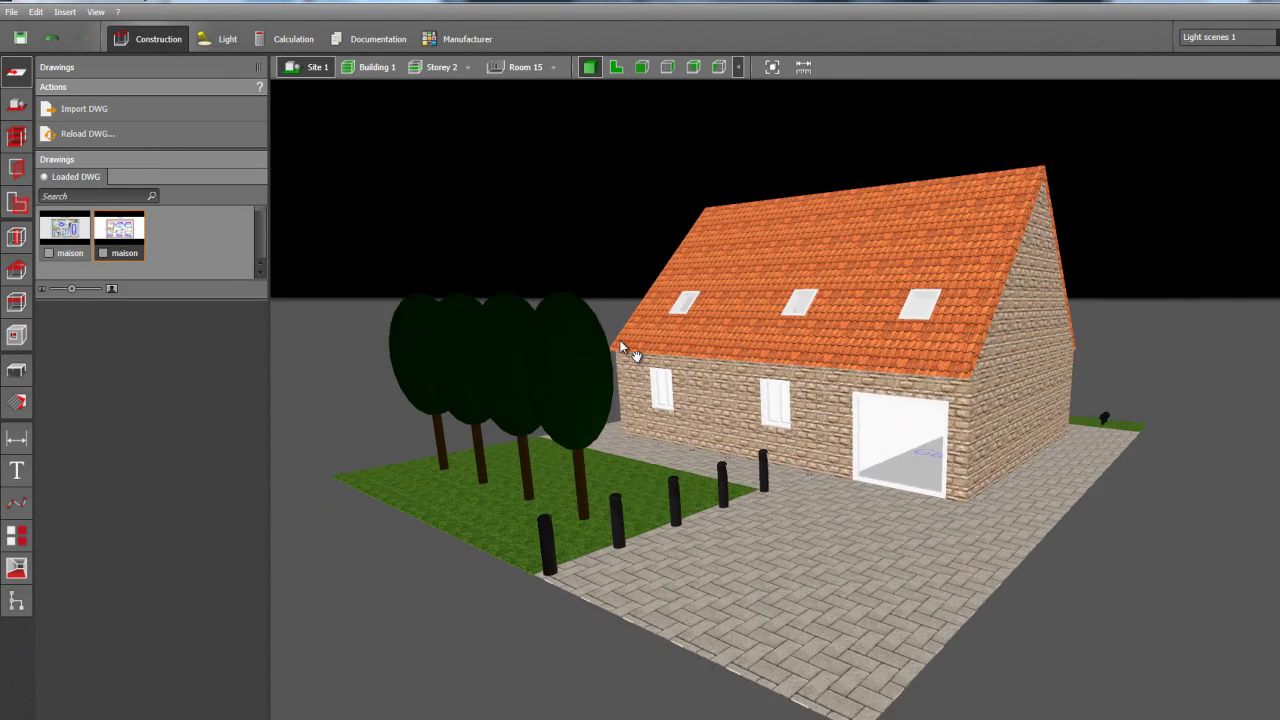